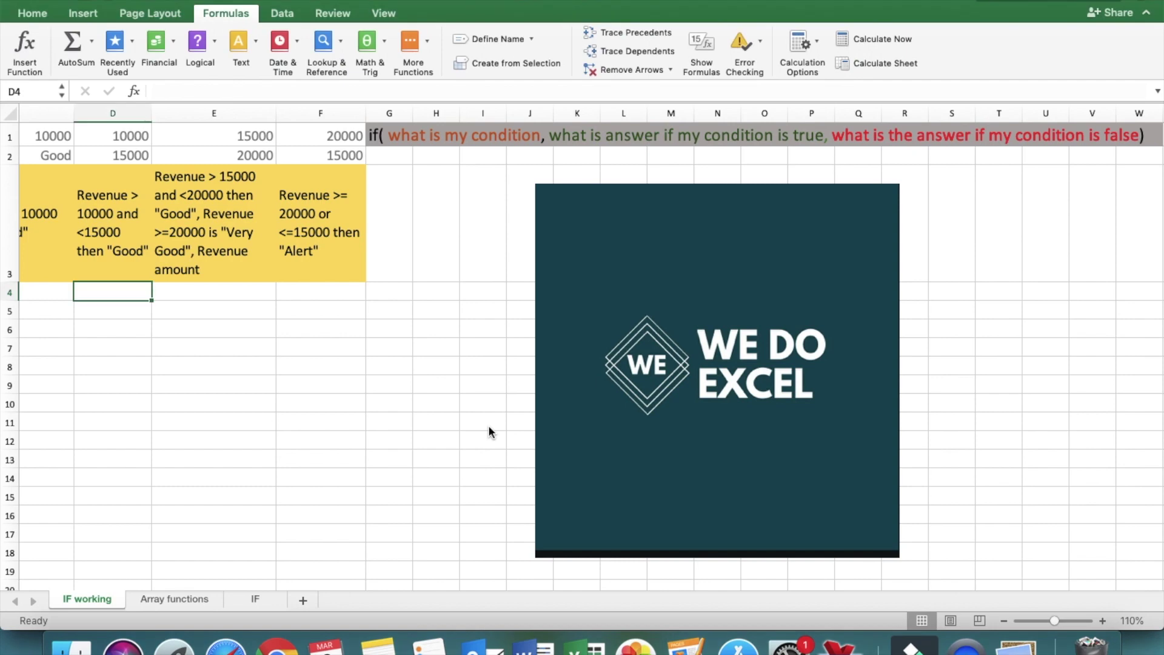
Review the revenue figures in column B and the existing IF results in column C
key("Left")
key("Left")
key("Left")
key("Right")
key("Right")
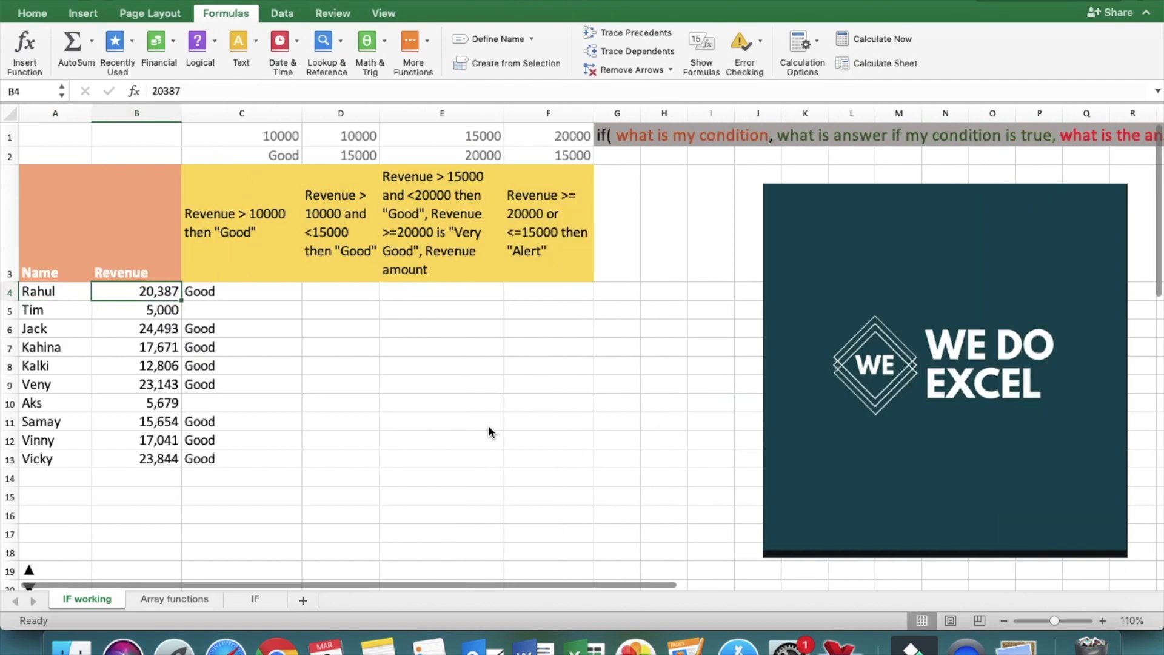
key("Down")
key("Down")
key("Down")
key("Down")
key("Down")
key("Down")
key("Down")
key("Down")
key("Down")
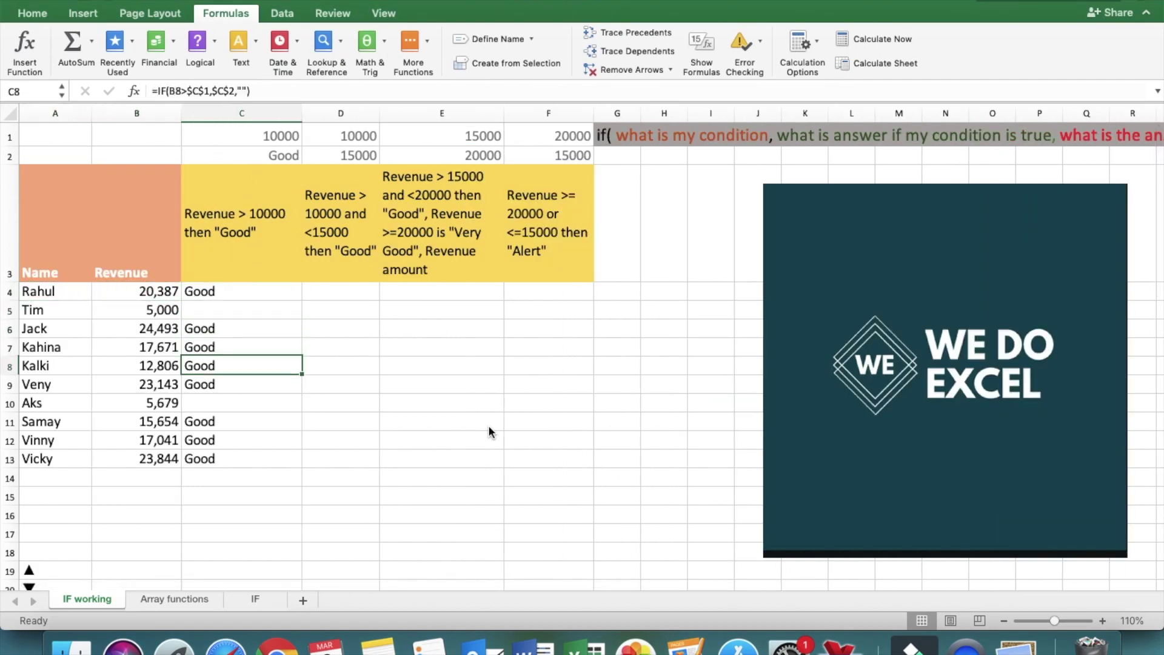
key("Right")
key("Up")
key("Up")
key("Up")
key("Up")
key("Up")
key("Up")
key("Up")
key("Up")
key("Up")
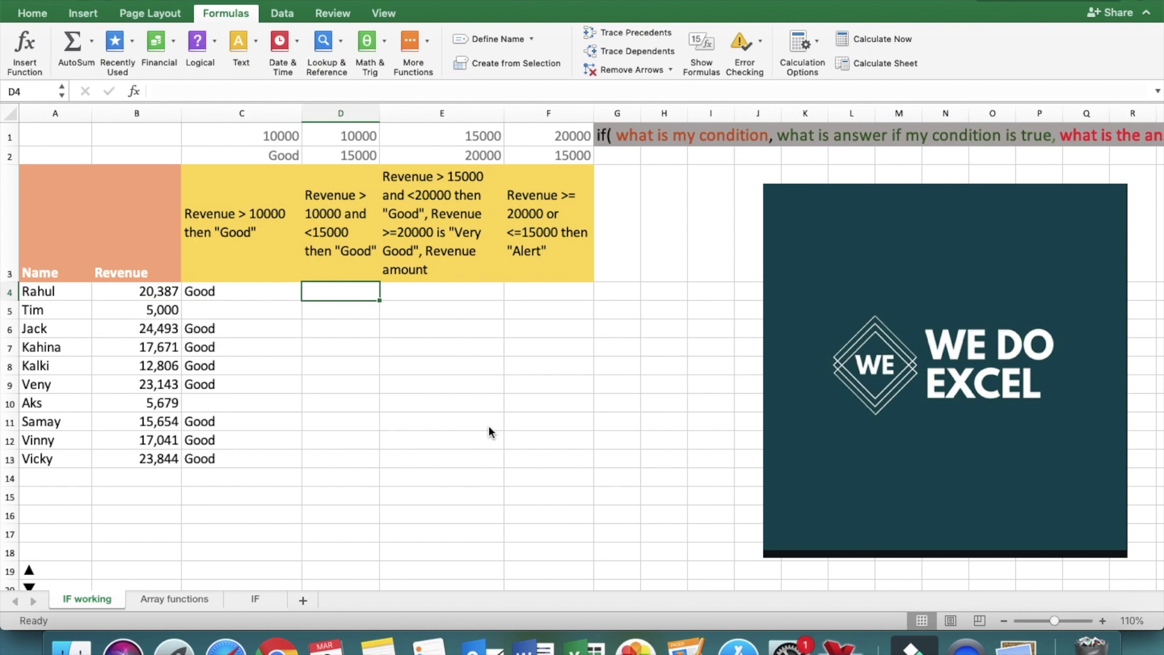
Start an IF formula in D4 with an AND test for B4>D1 and B4<D2, following the condition in D3
left_click(338, 234)
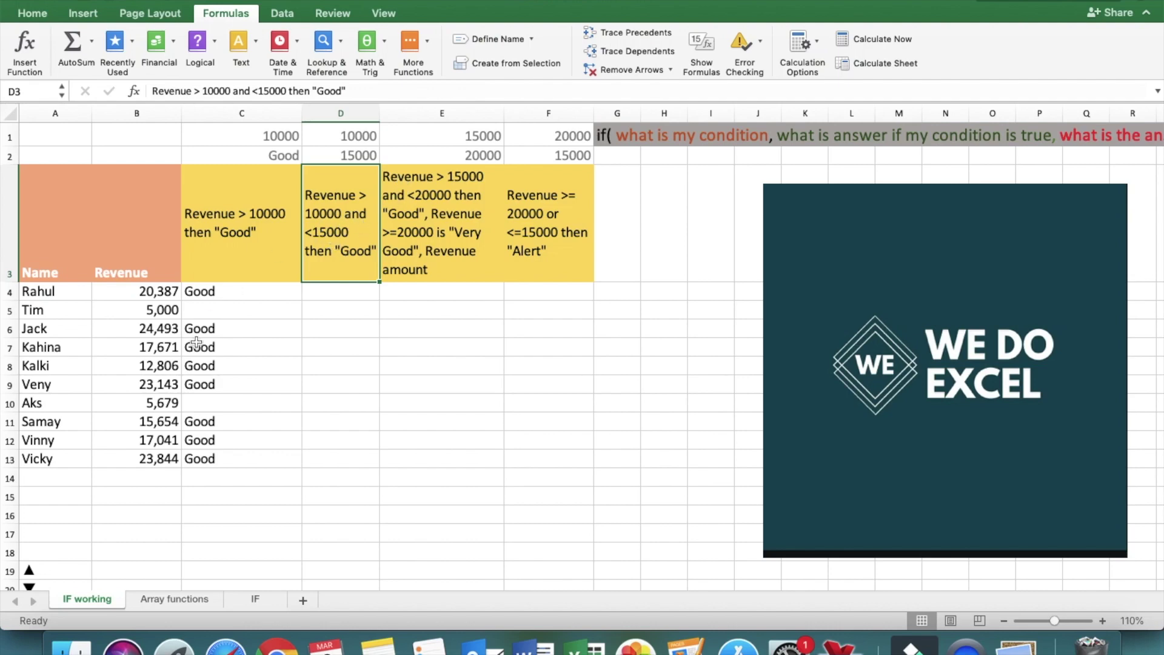
left_click(347, 296)
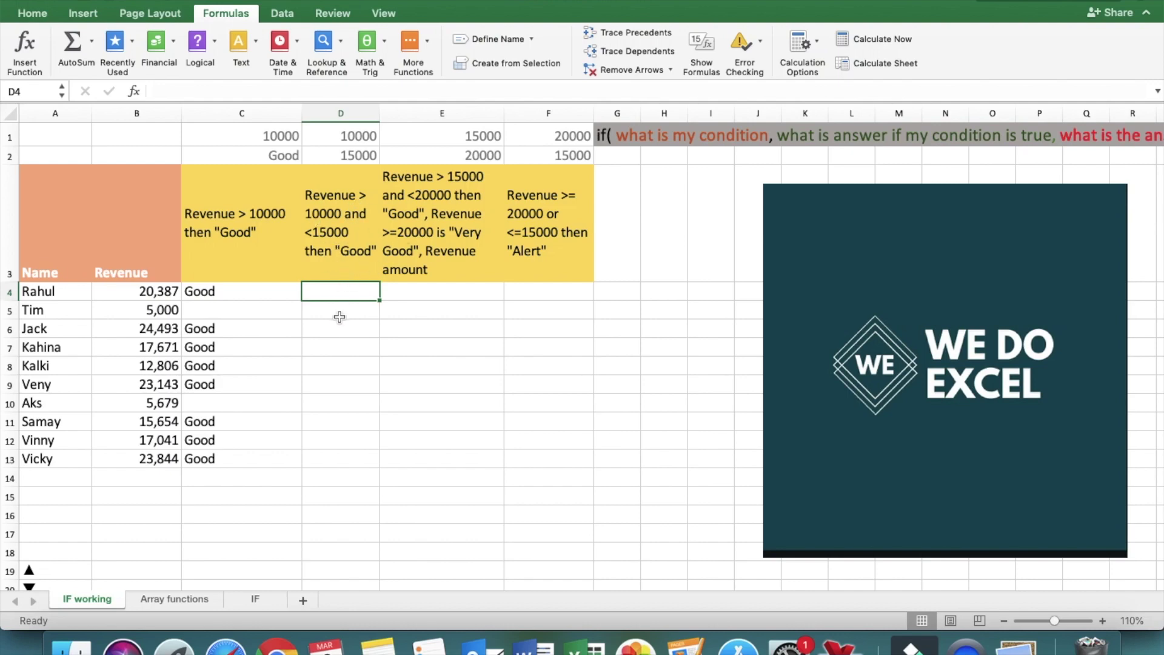
type("=if")
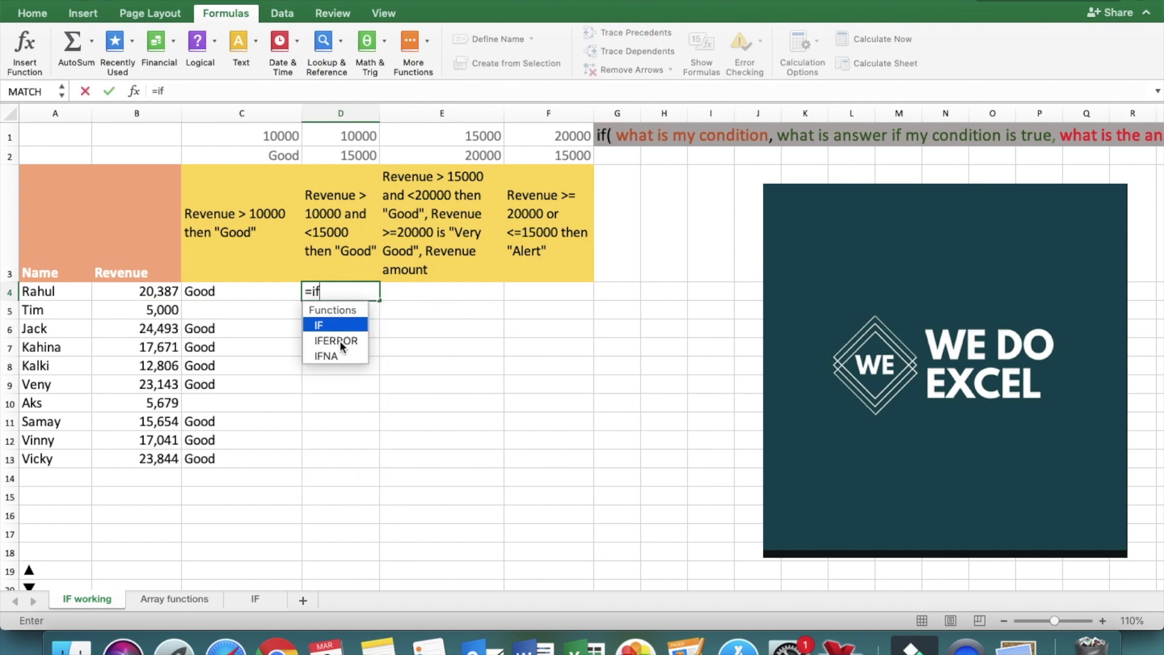
key("Tab")
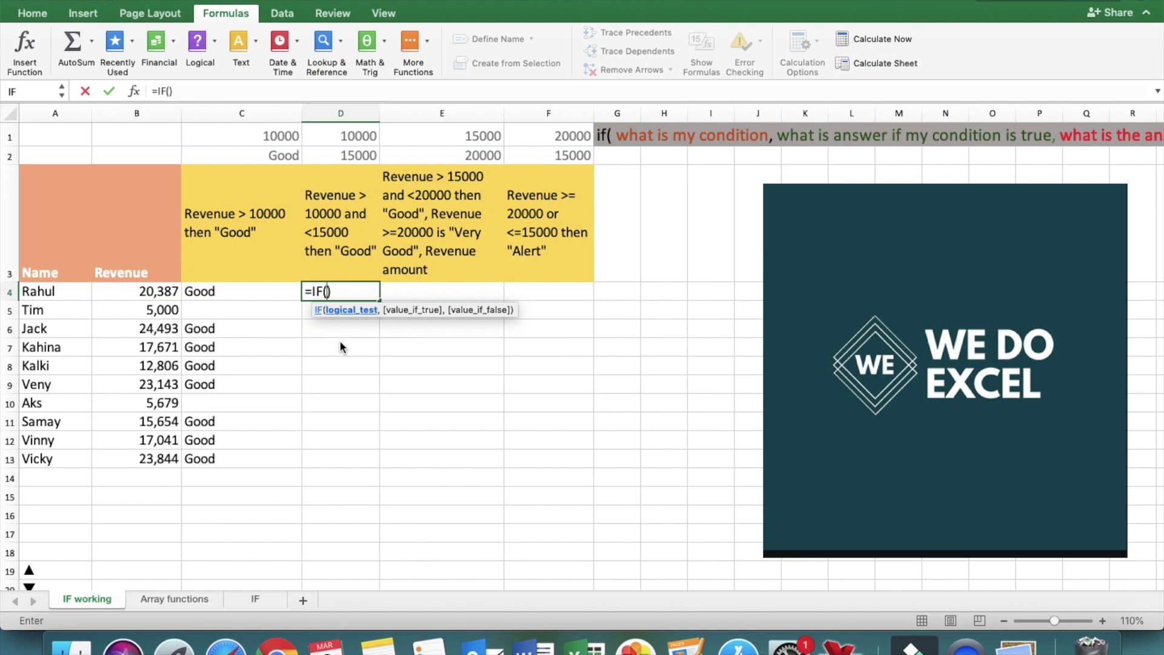
type("and(")
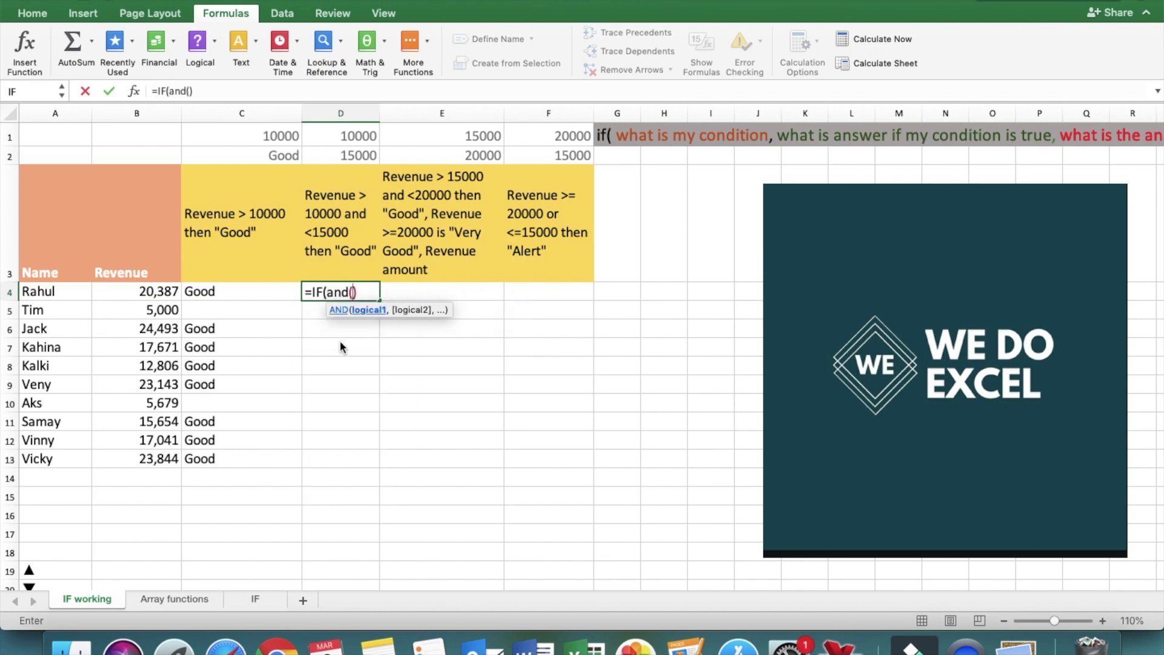
left_click(337, 210)
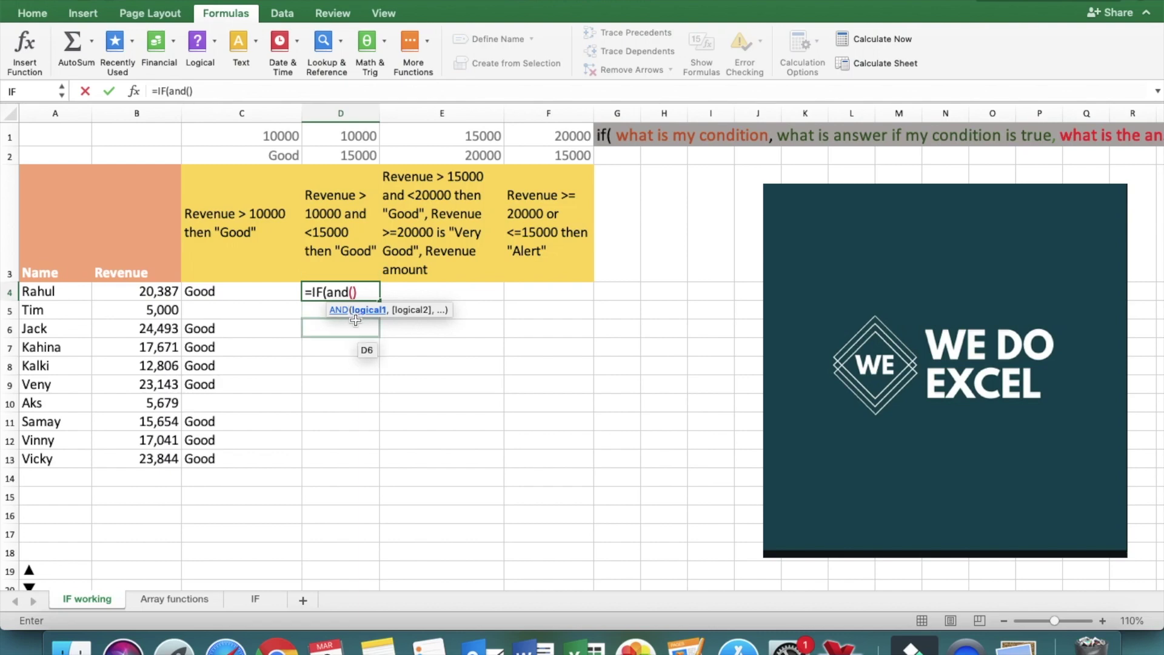
left_click(143, 292)
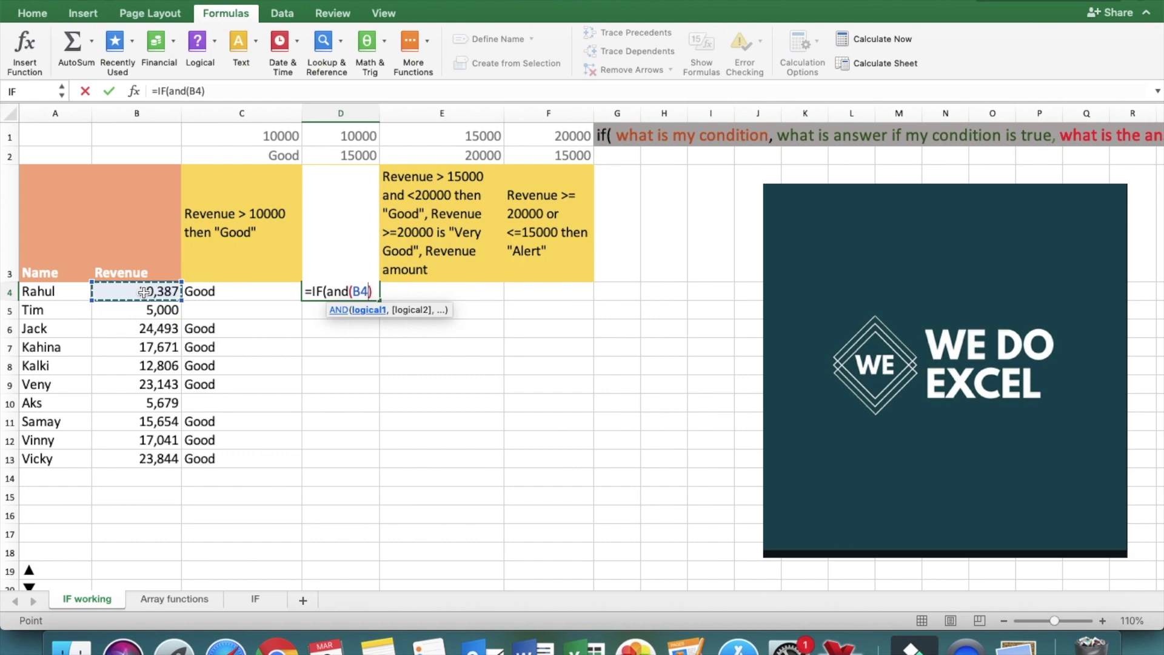
type(">")
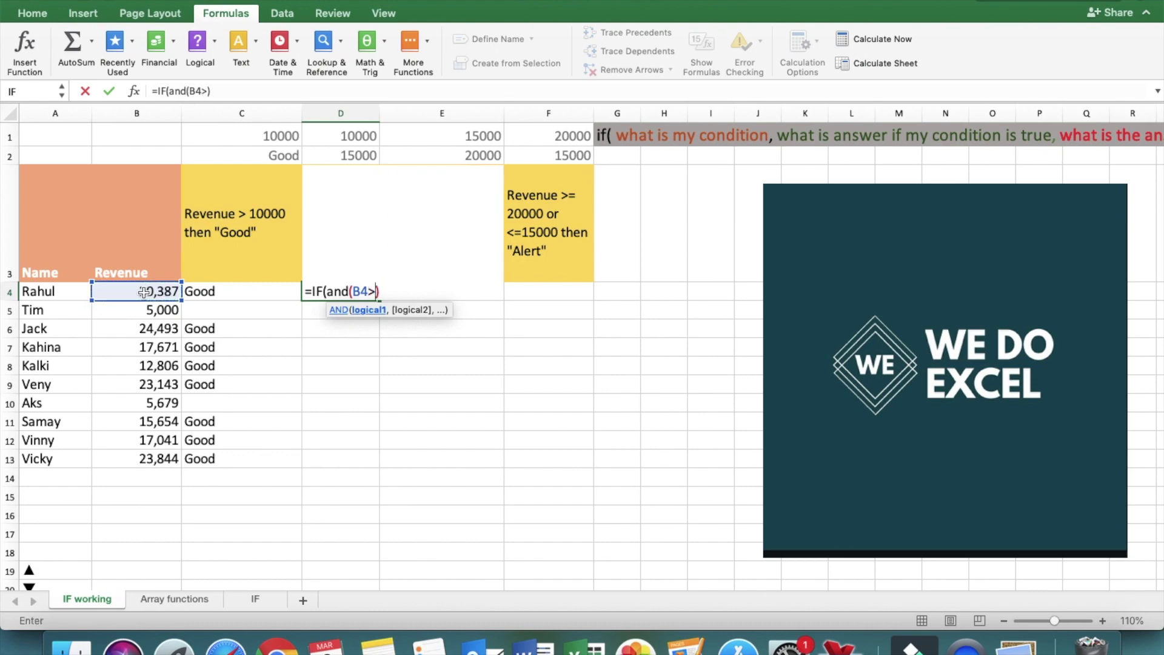
left_click(338, 135)
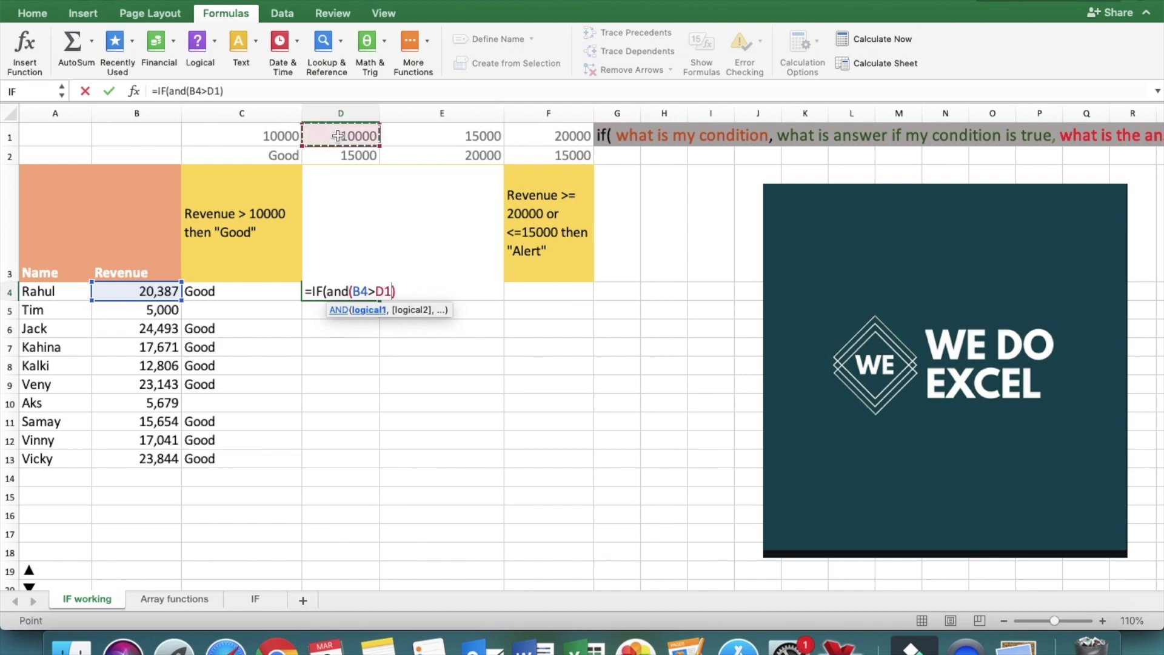
type(",")
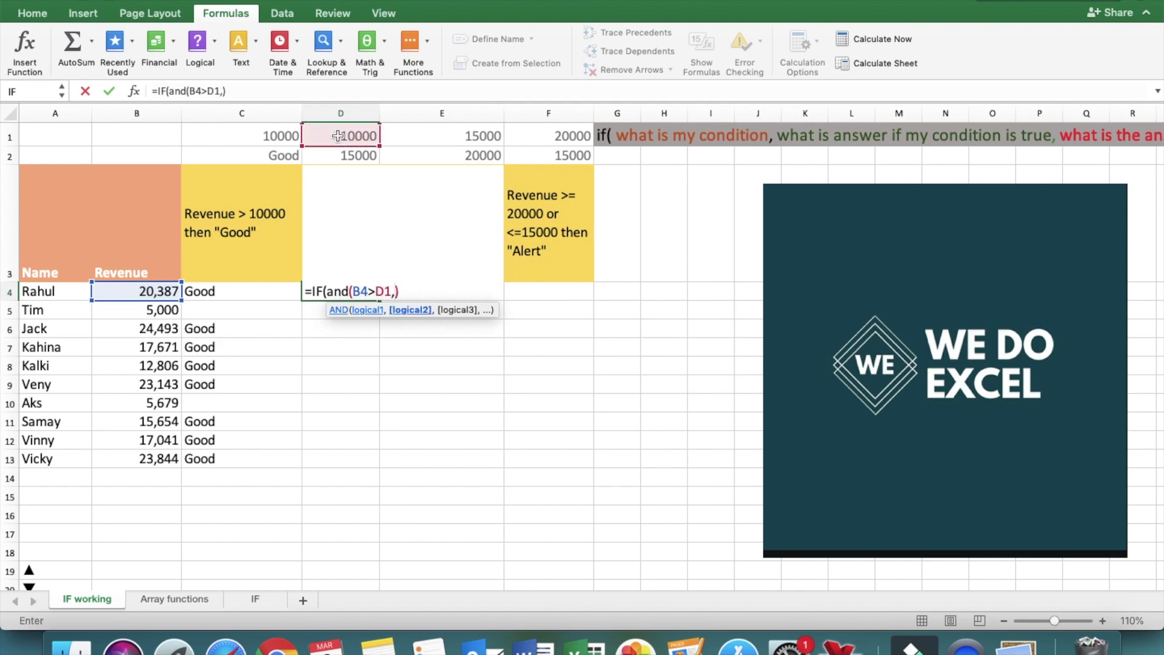
left_click(141, 290)
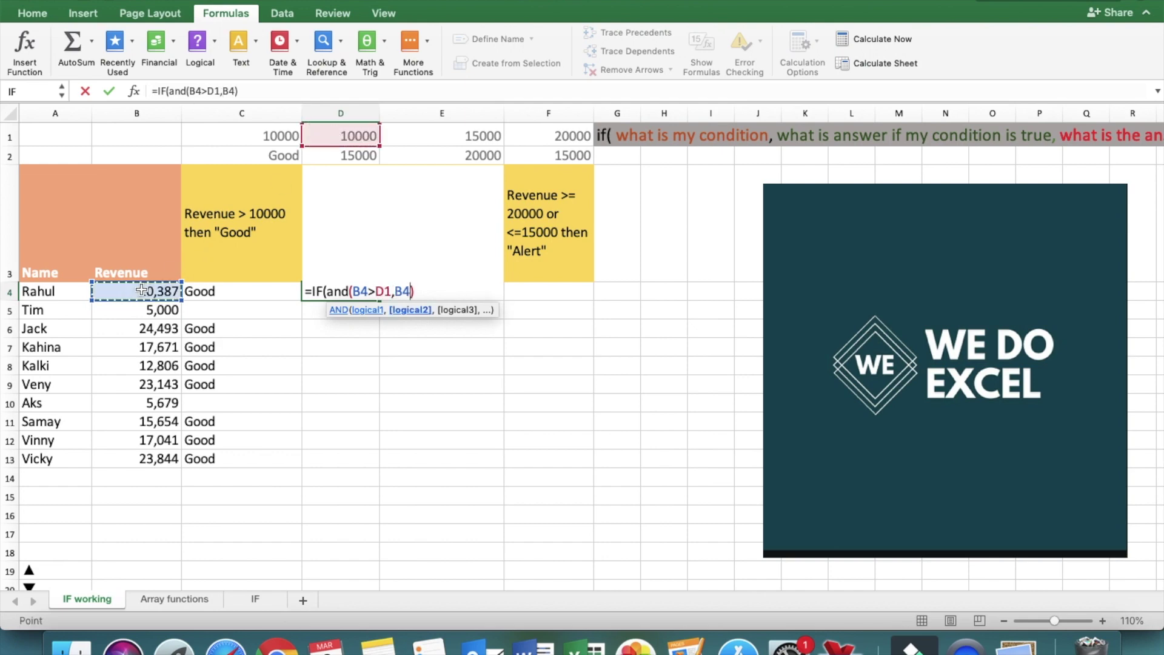
type("<")
left_click(337, 157)
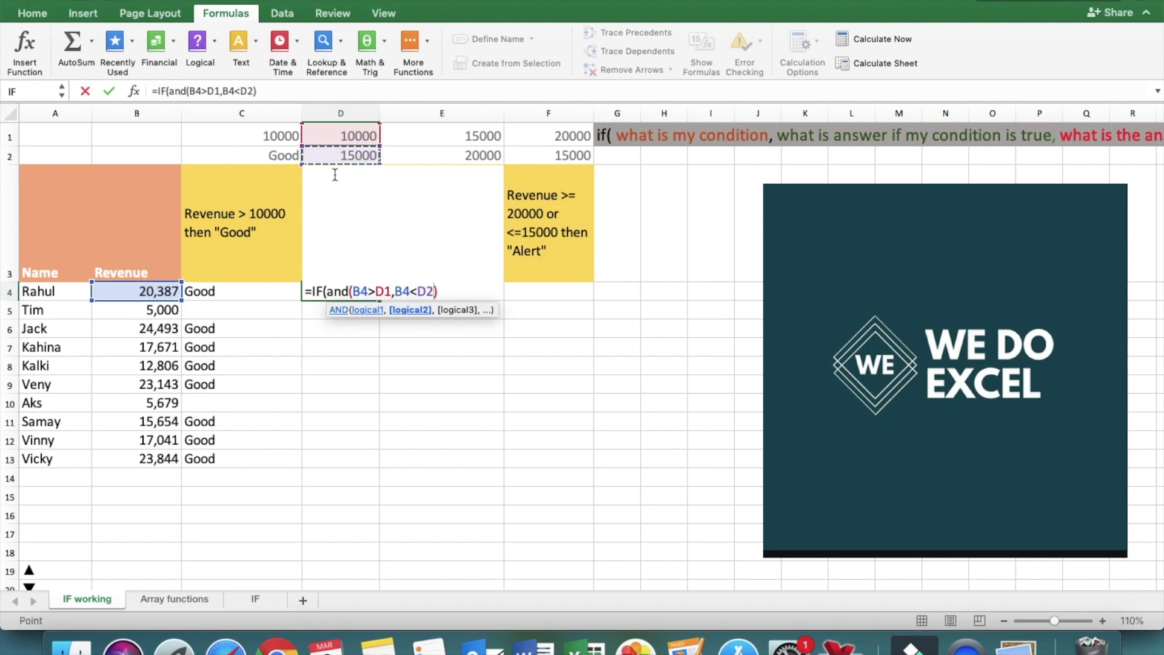
Make the D1 and D2 references in the D4 formula absolute as $D$1 and $D$2
left_click(377, 292)
key("shift+Right")
key("shift+Right")
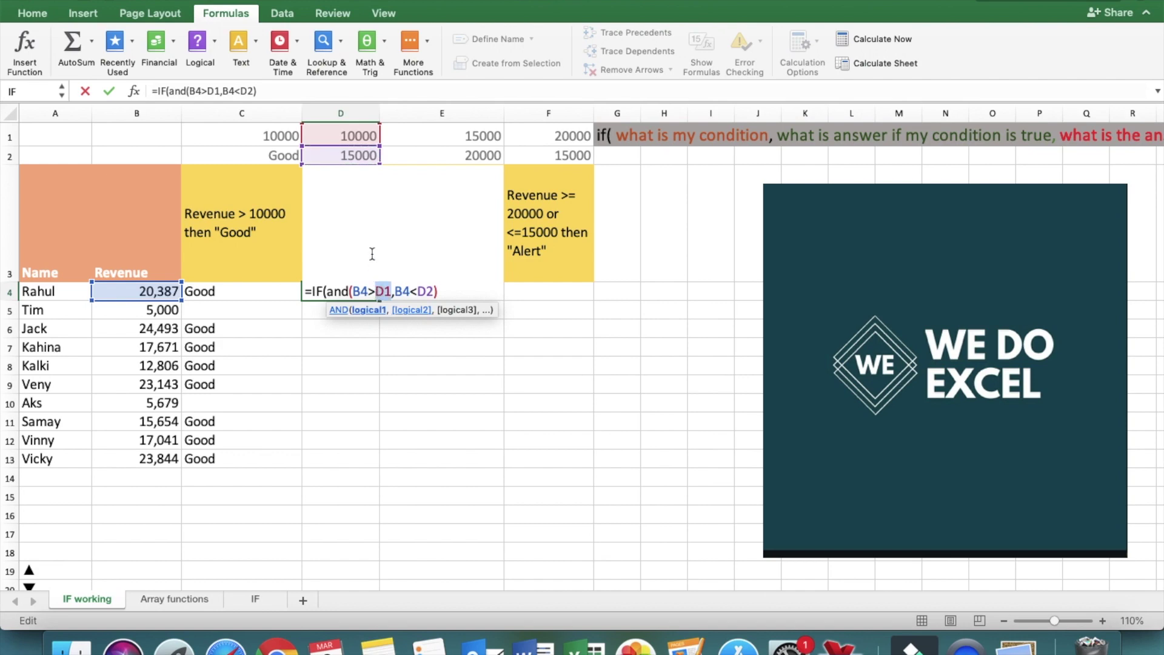
key("F4")
left_click(430, 291)
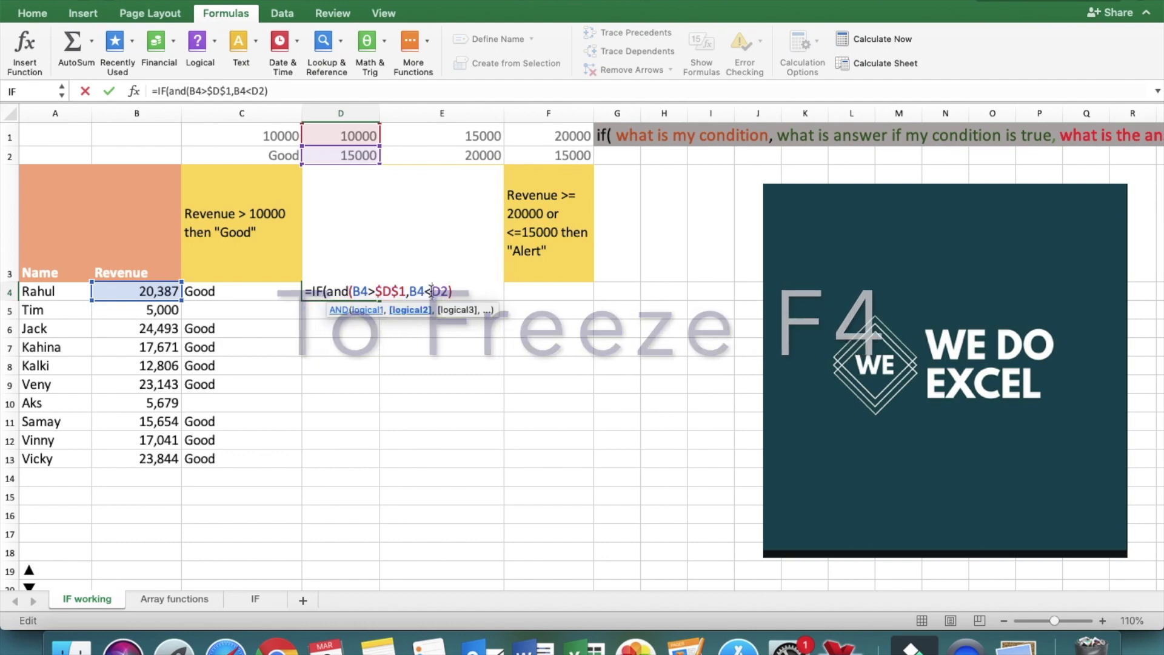
key("shift+Right")
key("shift+Right")
key("F4")
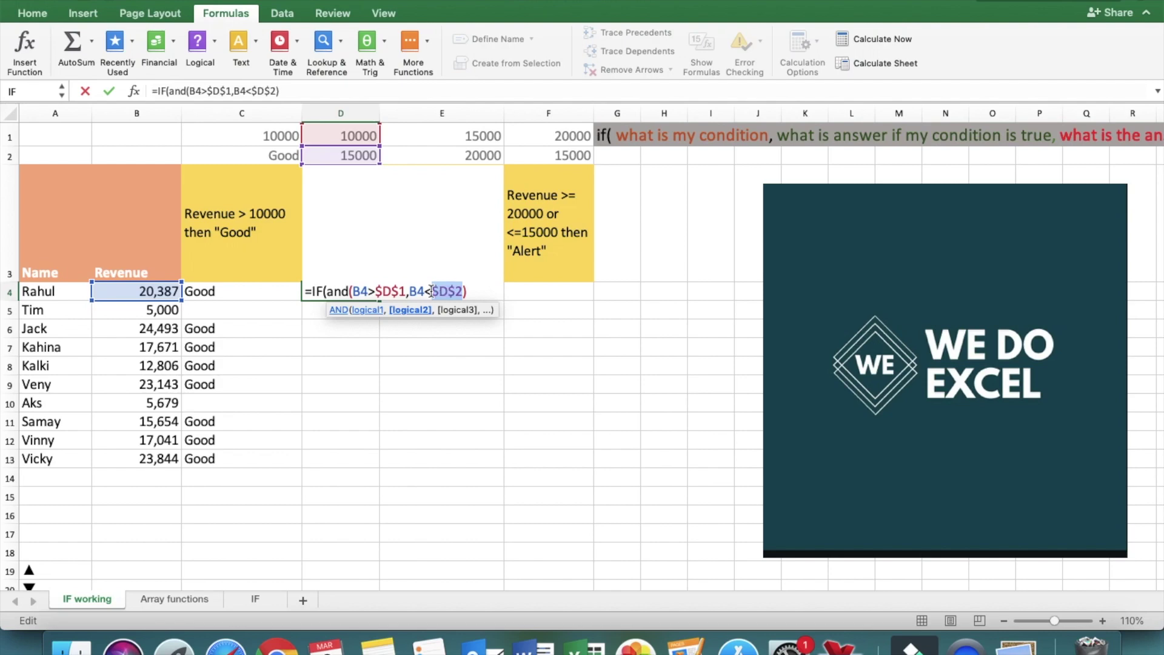
Complete the D4 formula with "Good" as the true value and "" as the false value
left_click(467, 291)
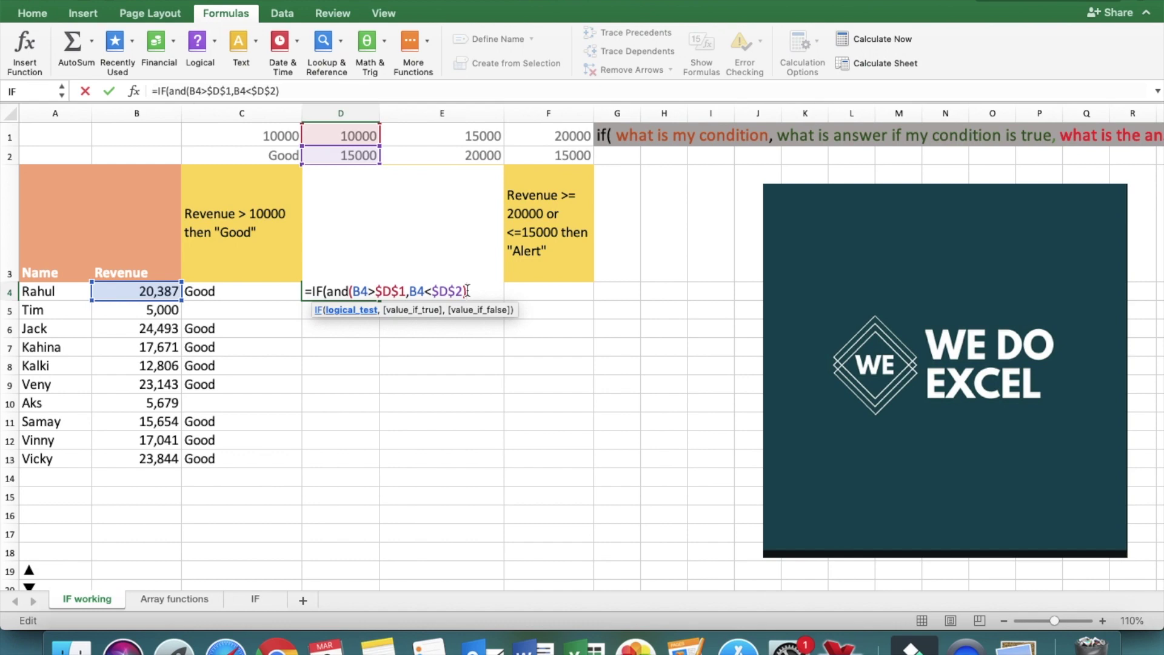
type(",")
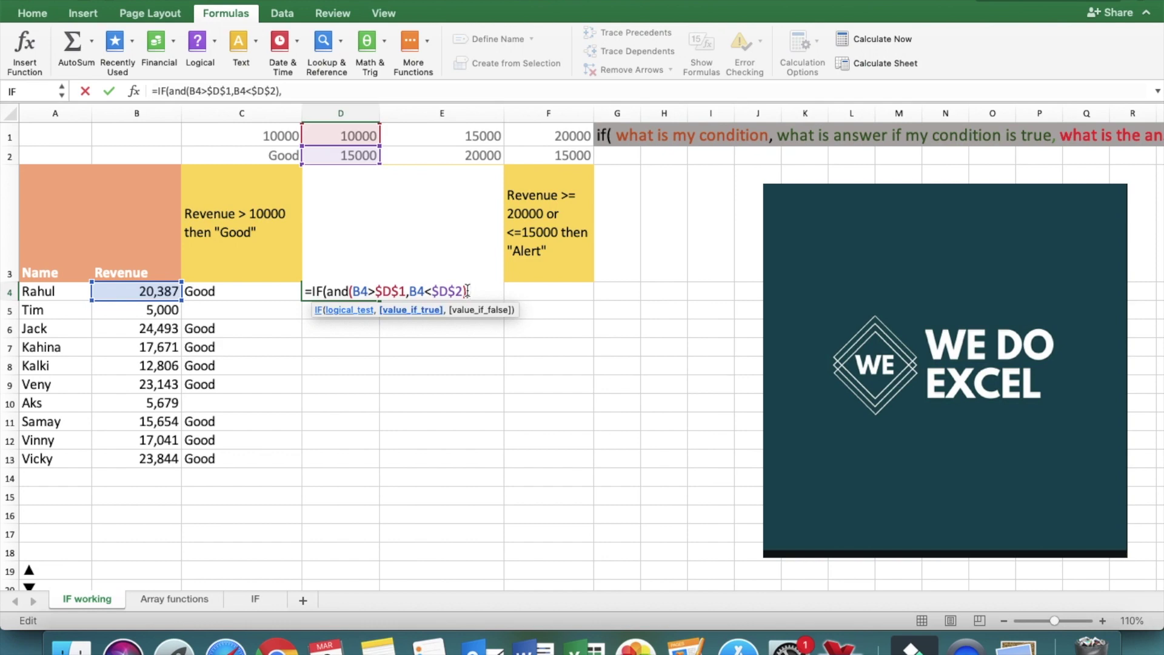
type("\"Good")
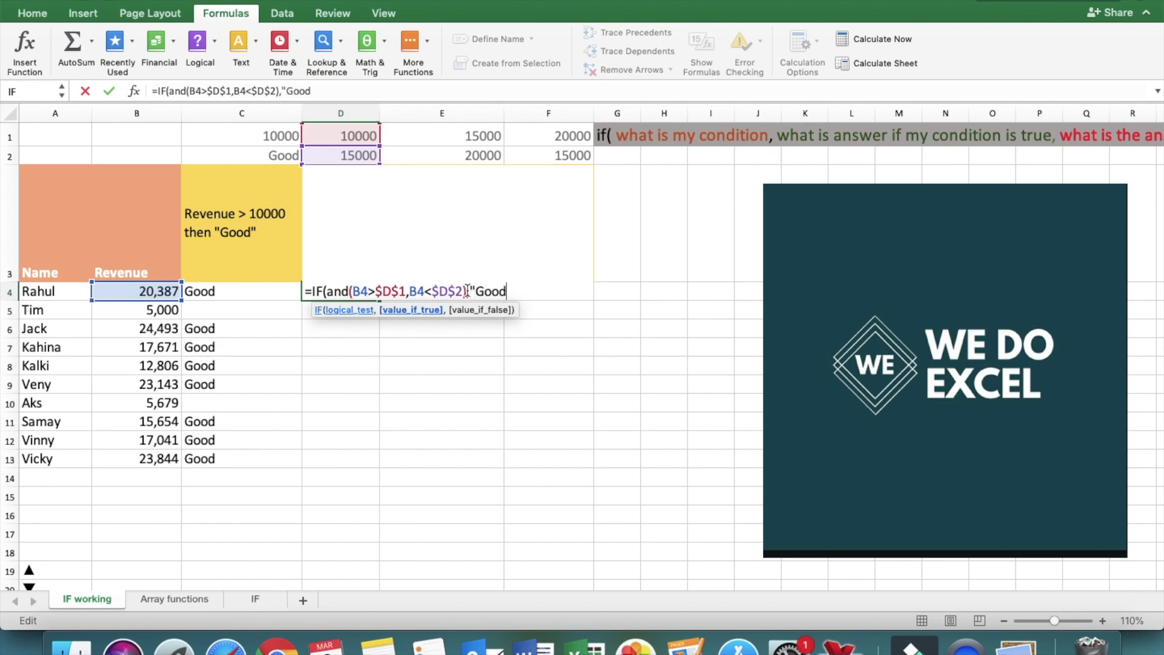
type("\",")
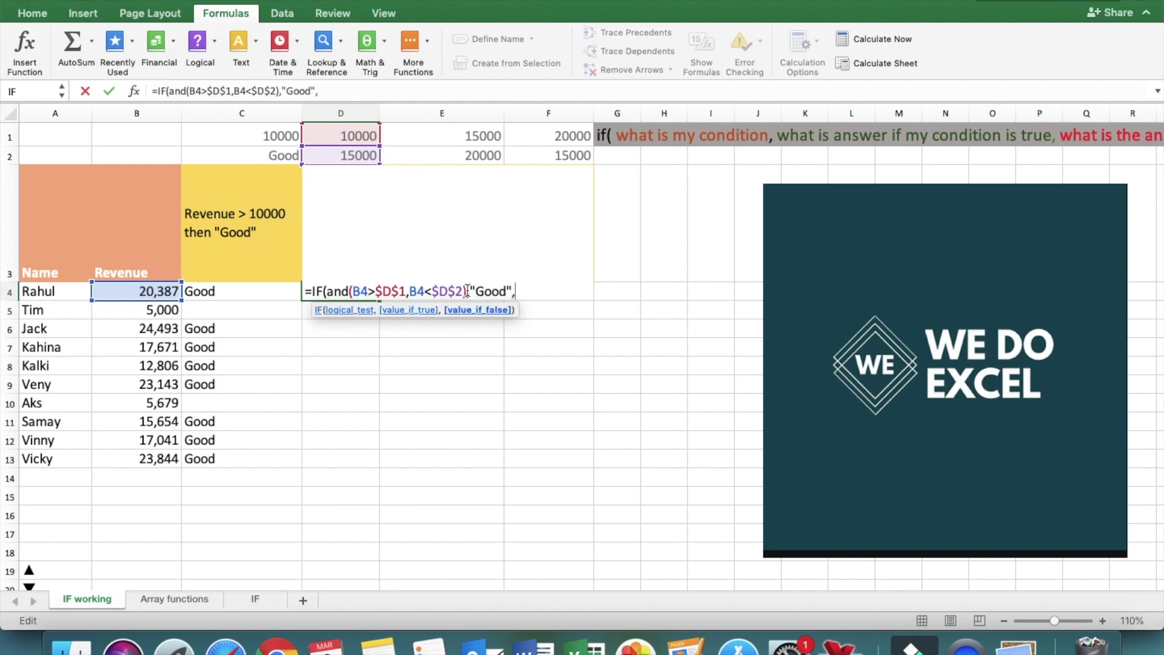
type("\"\")")
key("Return")
Check the D4 result against the revenue in B4
key("Up")
key("Left")
key("Left")
key("Right")
key("Left")
key("Left")
key("Right")
key("Right")
key("Right")
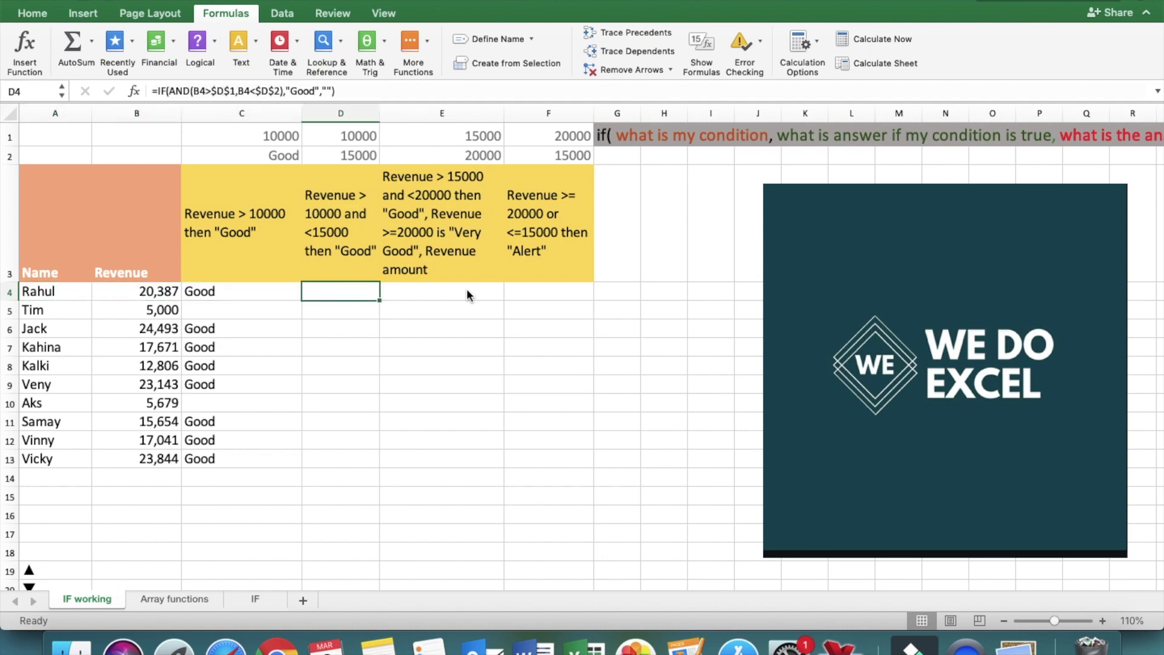
Copy the D4 formula to D5:D13
key("super+c")
key("Down")
key("shift+Down")
key("shift+Down")
key("shift+Down")
key("shift+Down")
key("shift+Down")
key("shift+Down")
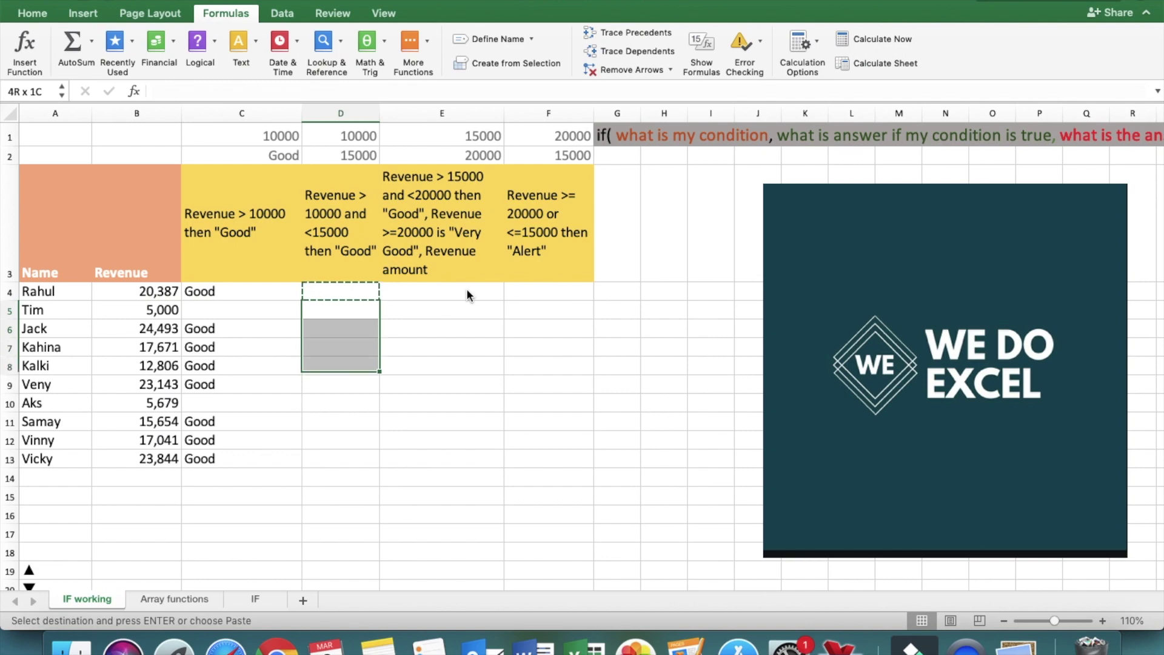
key("shift+Down")
key("shift+Down")
key("super+v")
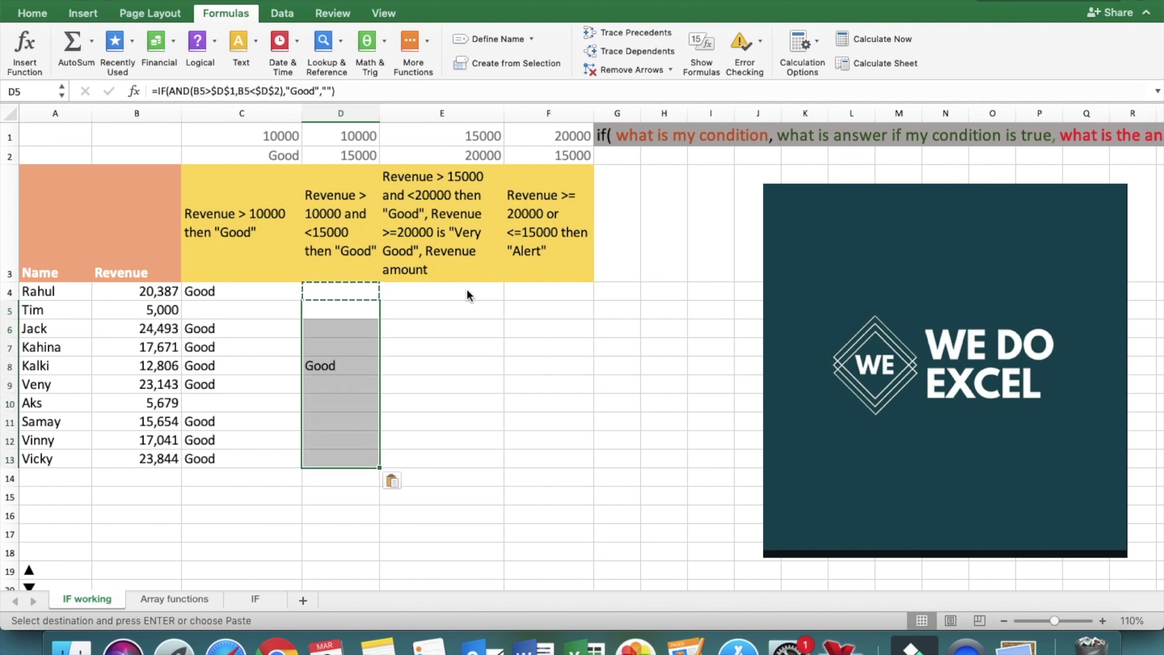
key("Escape")
Check the column D results against the revenues in column B and the column C results
key("Down")
key("Down")
key("Down")
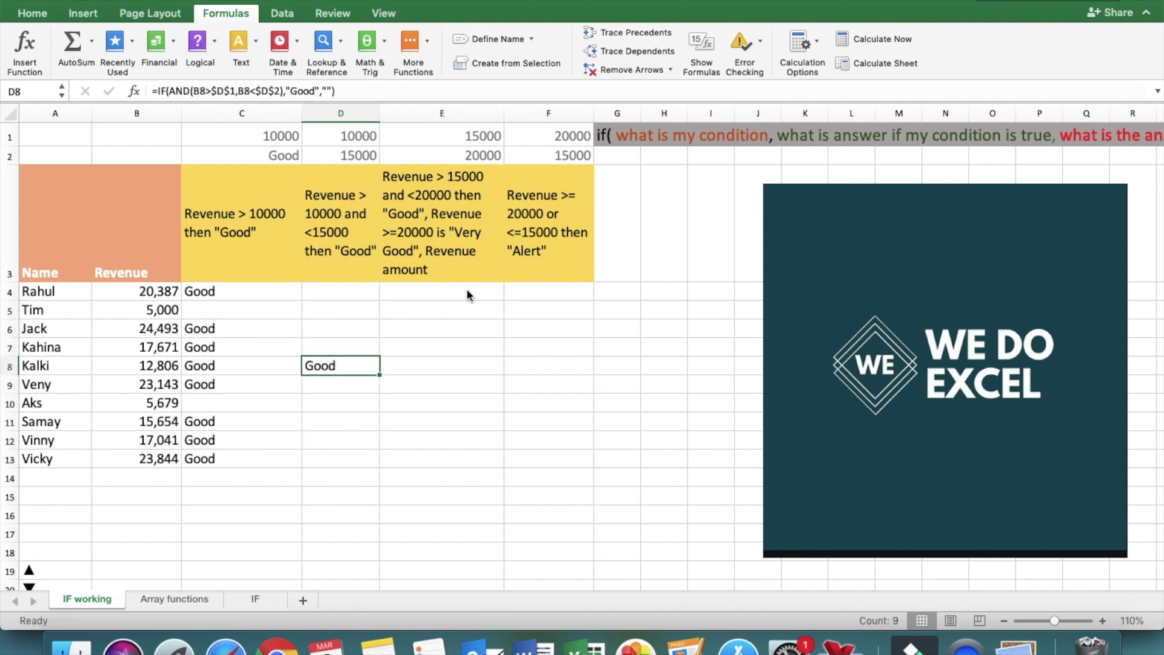
key("Left")
key("Left")
key("Right")
key("Left")
key("Up")
key("Down")
key("Down")
key("Down")
key("Down")
key("Down")
key("Down")
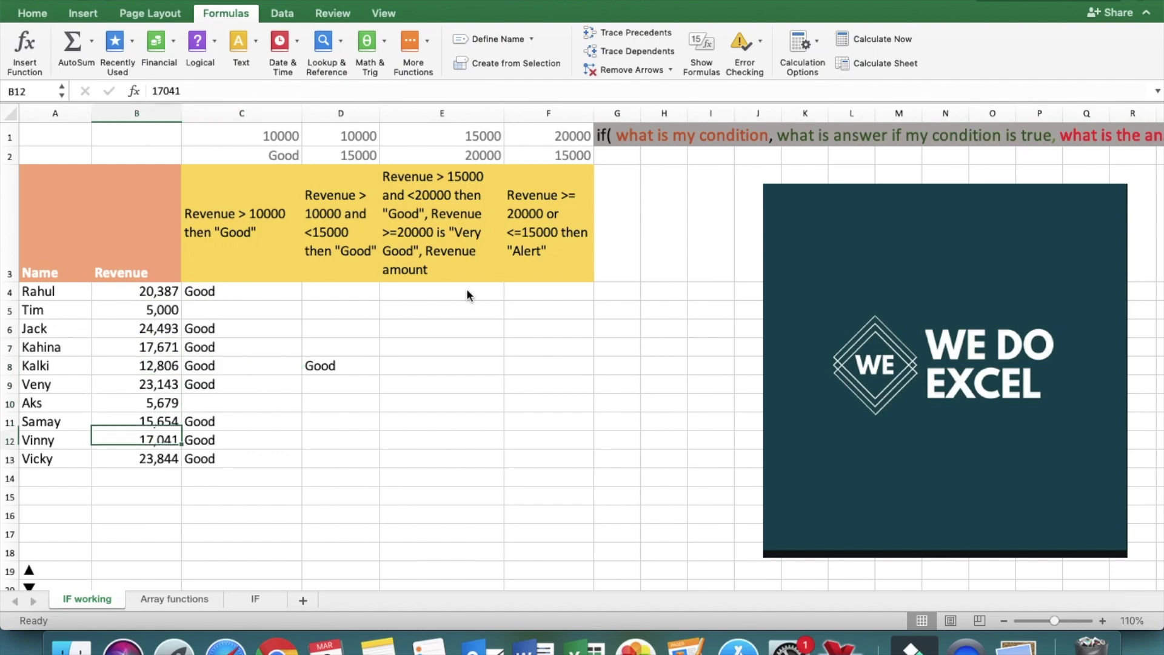
key("Up")
key("Up")
key("Up")
key("Up")
key("Up")
key("Up")
key("Up")
key("Up")
key("Down")
key("Down")
key("Down")
key("Down")
key("Down")
key("Right")
key("Right")
key("Up")
key("Up")
key("Up")
key("Up")
key("Up")
key("Up")
key("Down")
key("Down")
key("Down")
key("Down")
key("Down")
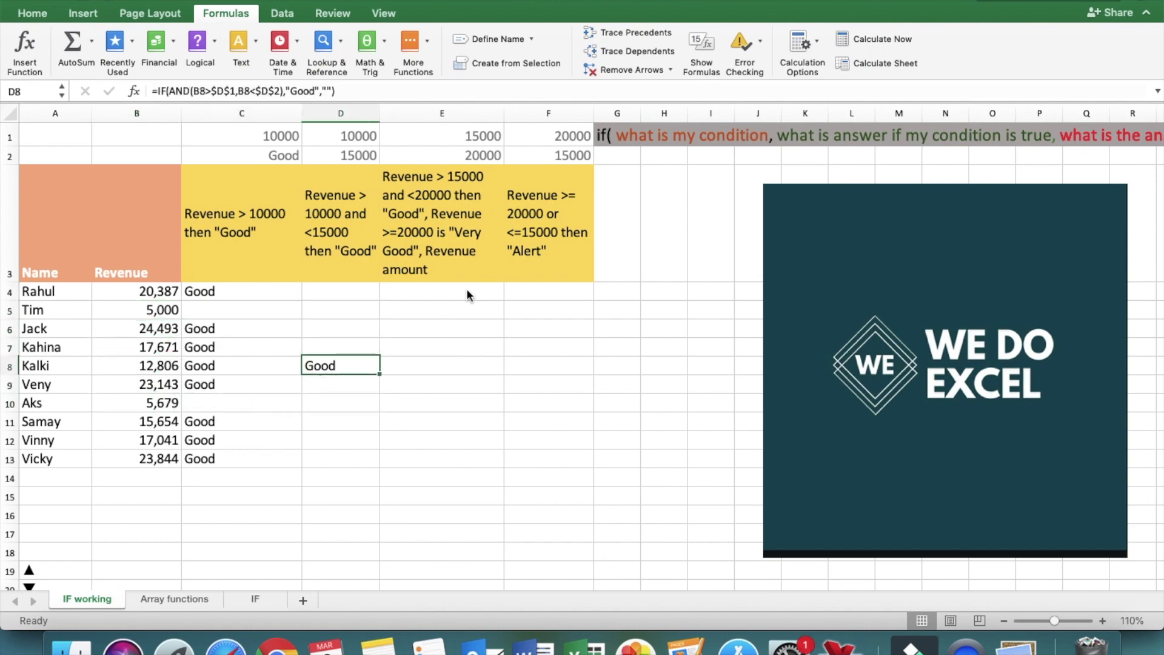
key("Up")
key("Left")
key("Left")
key("Right")
key("Right")
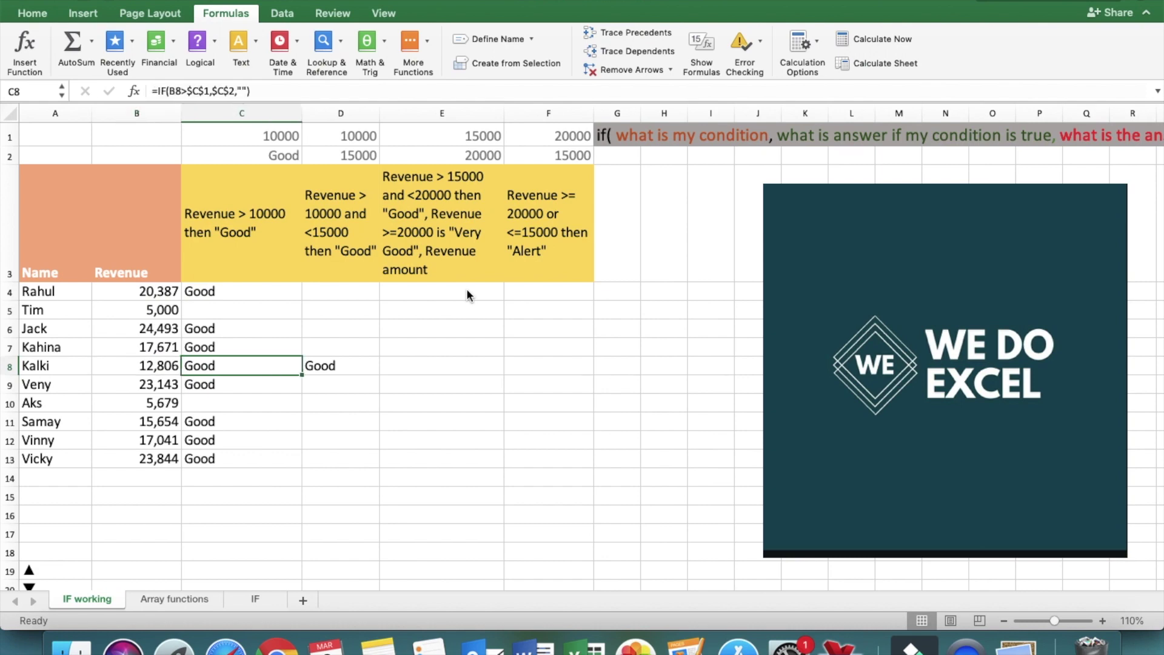
Read the multi-part condition in E3 together with the threshold values above it
key("Right")
key("Up")
key("Up")
key("Up")
key("Up")
key("Up")
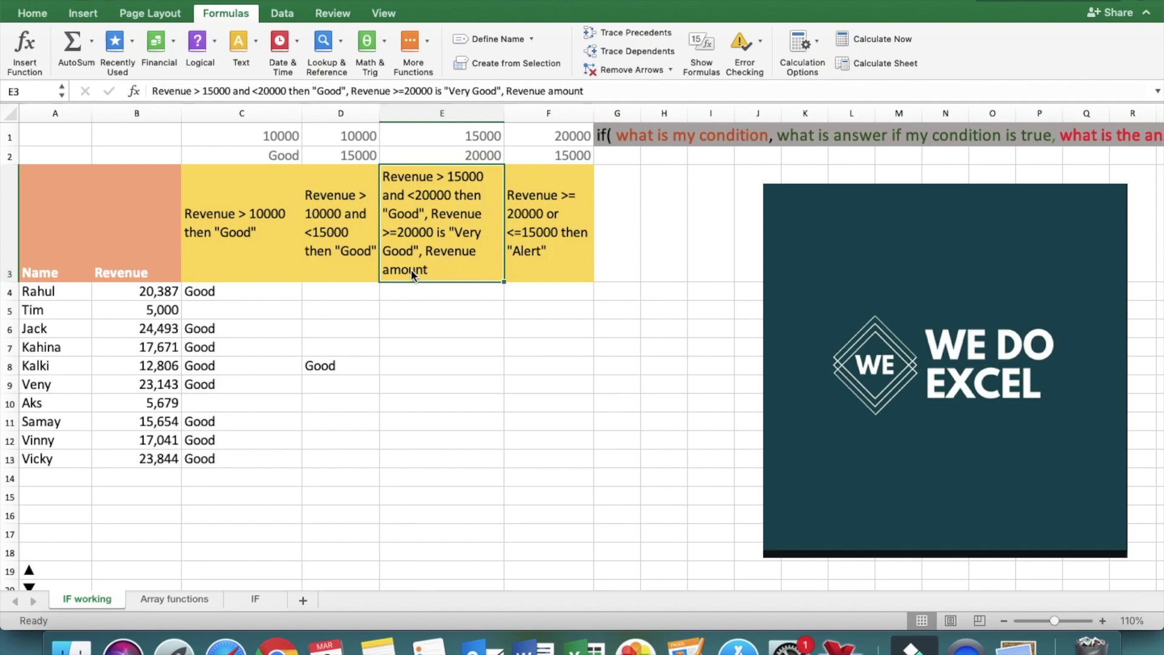
left_click(466, 292)
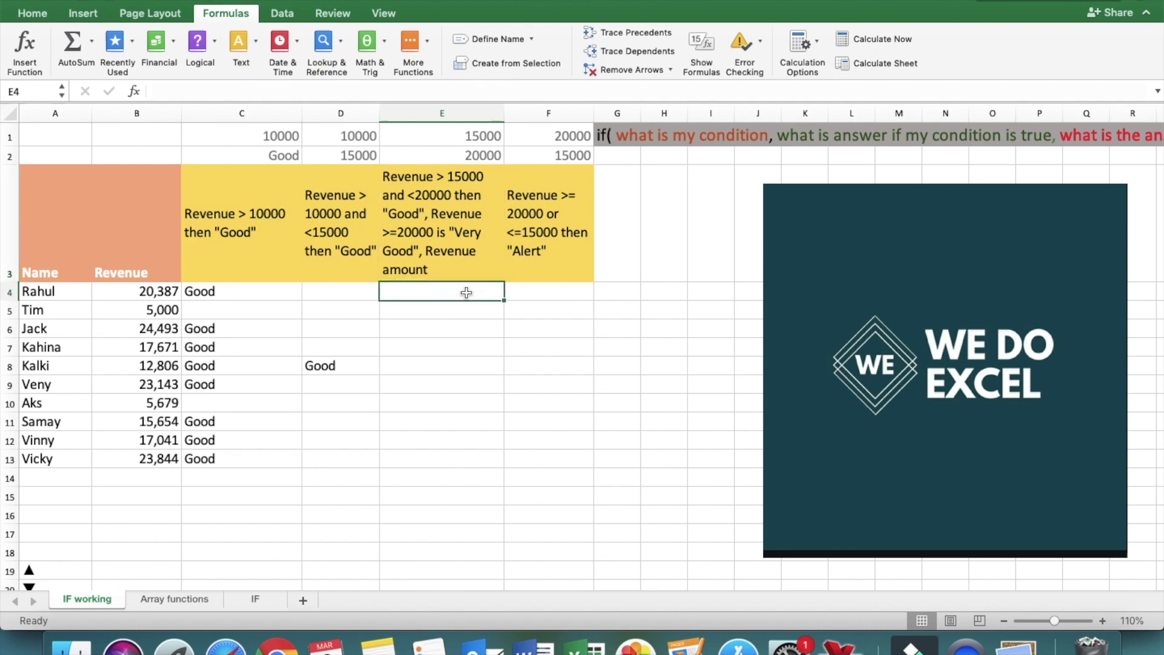
key("Up")
key("Up")
key("Down")
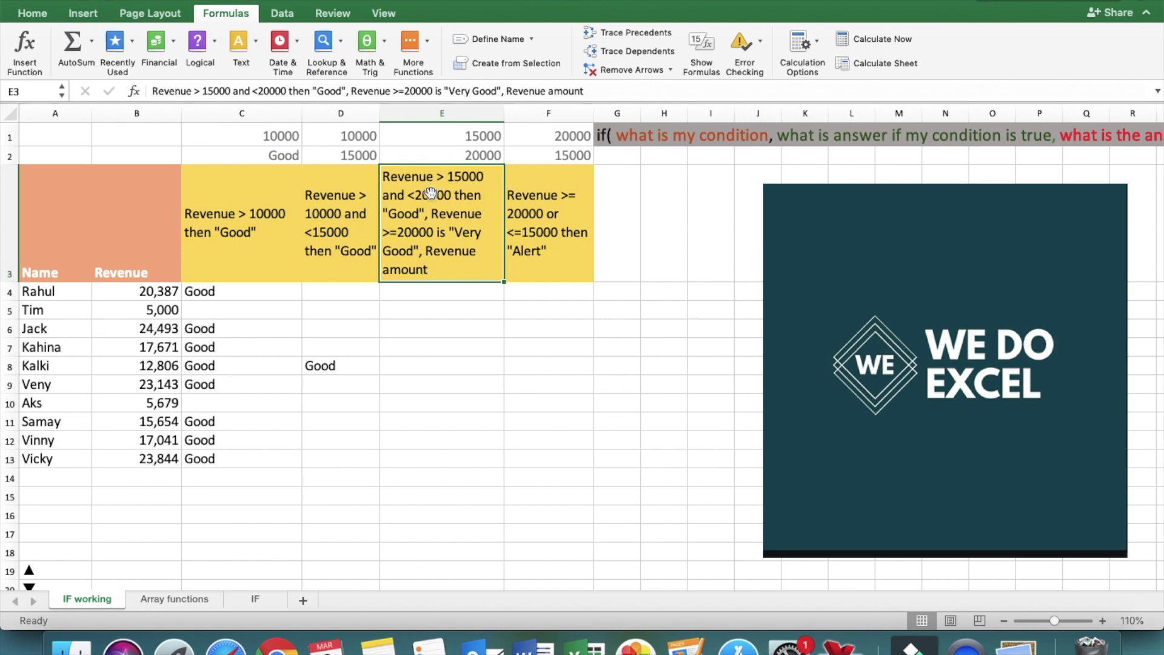
Start an IF formula in E4 with an AND test whose first condition is B4>$E$1
left_click(450, 295)
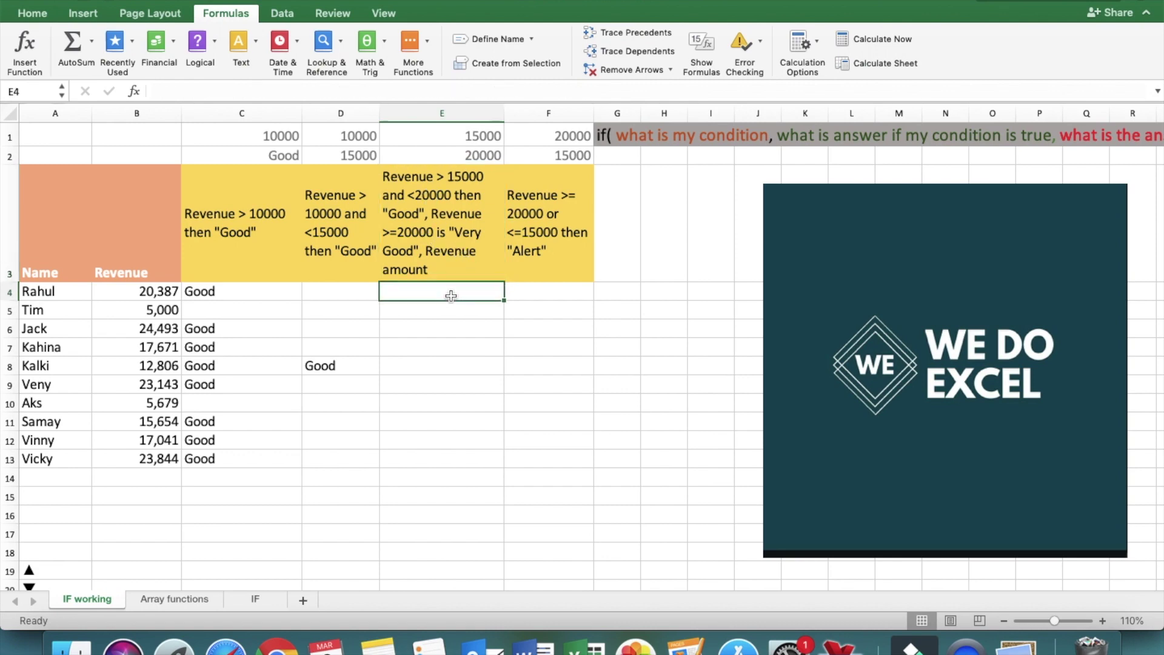
type("=if(")
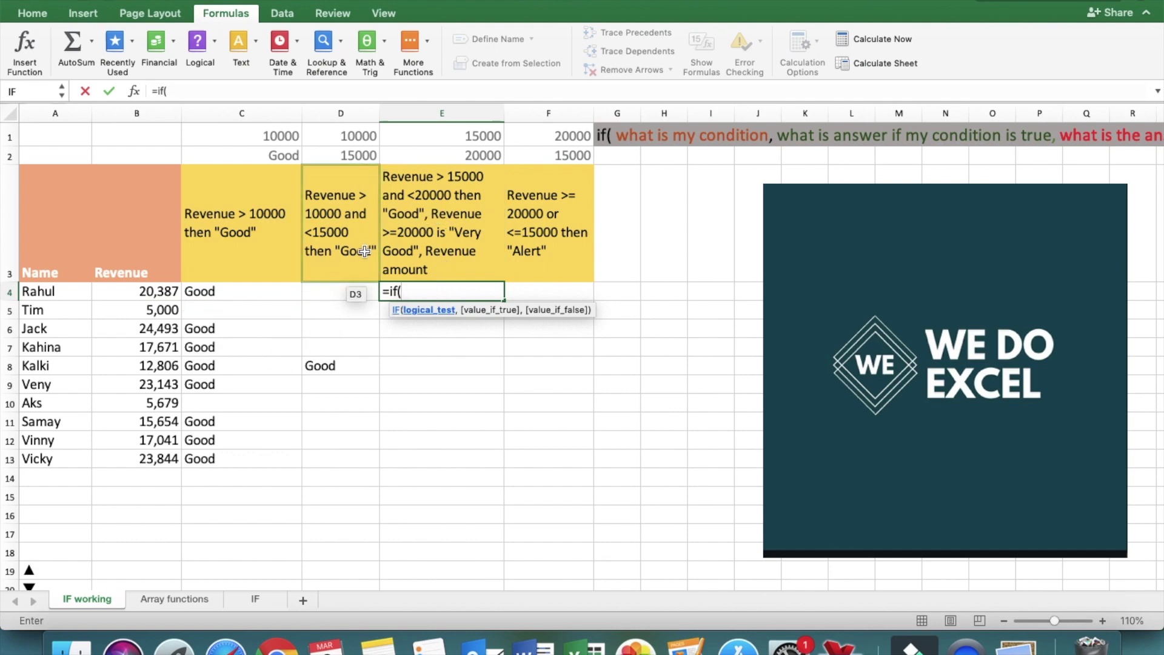
left_click(431, 291)
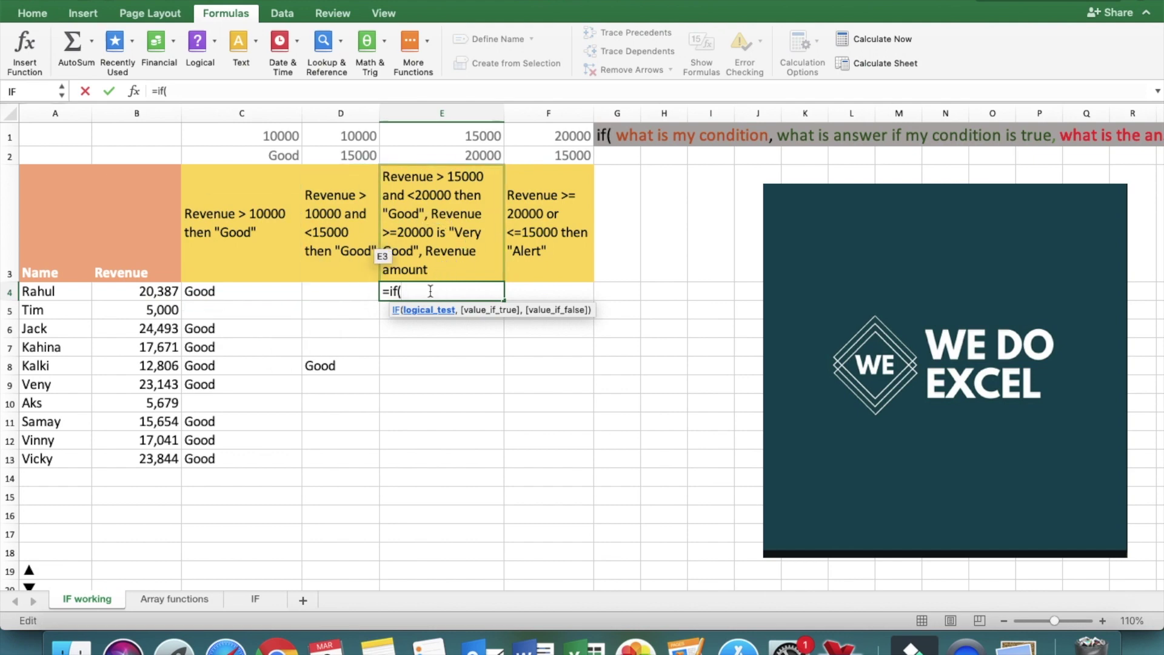
type("and")
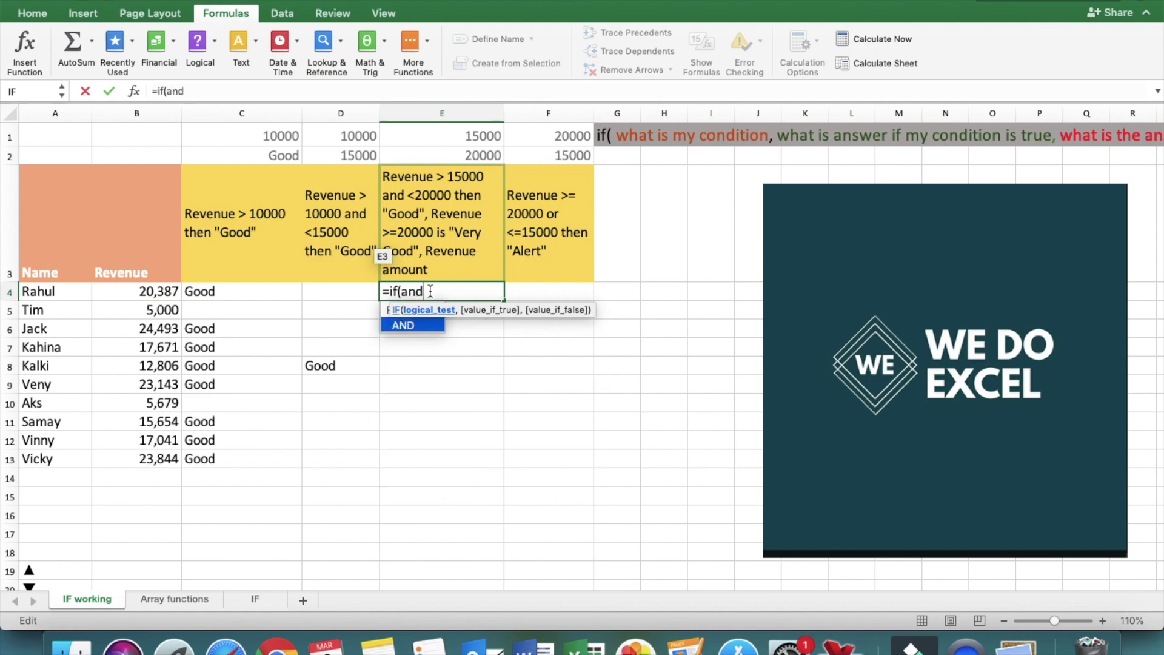
type("(")
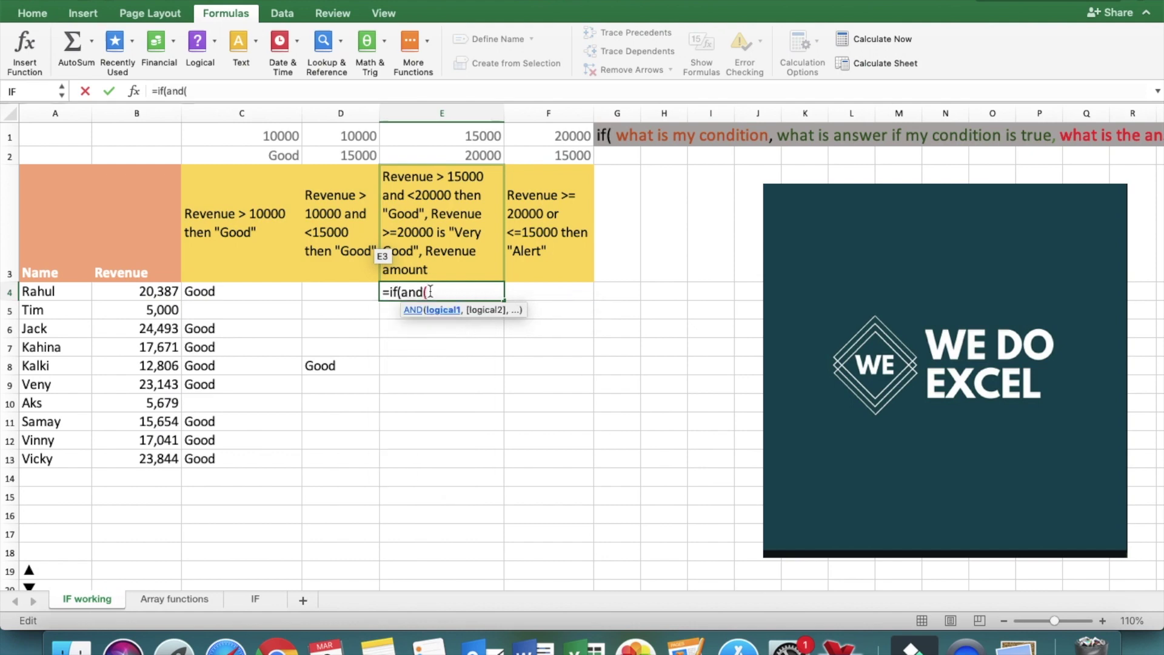
left_click(154, 291)
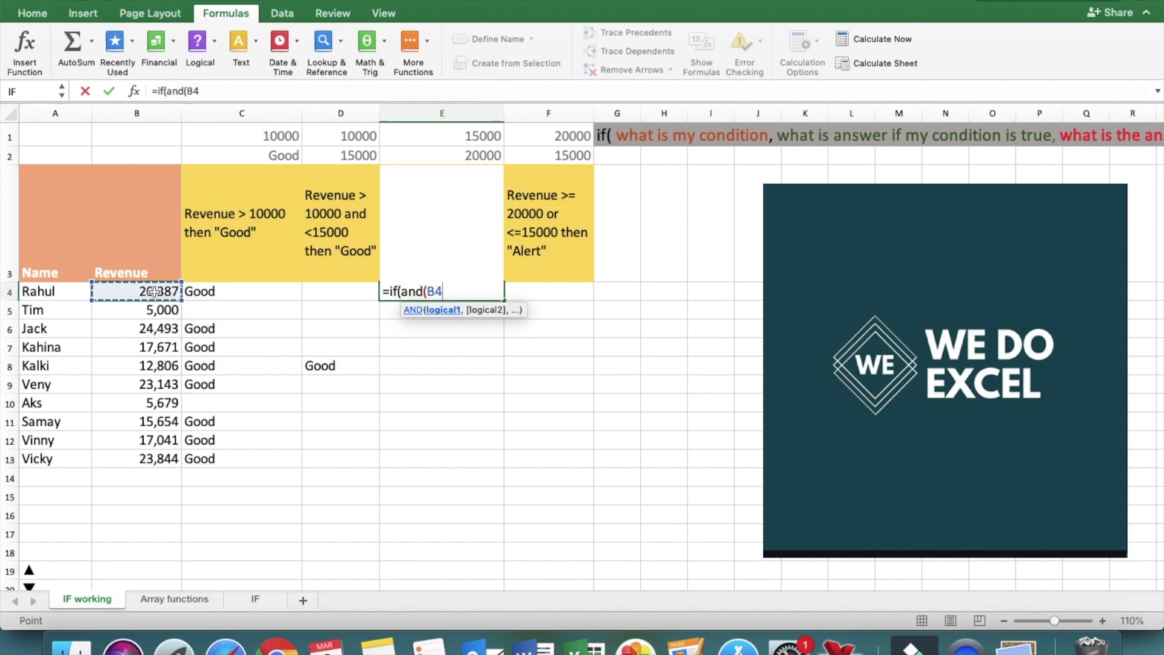
type(">")
left_click(417, 130)
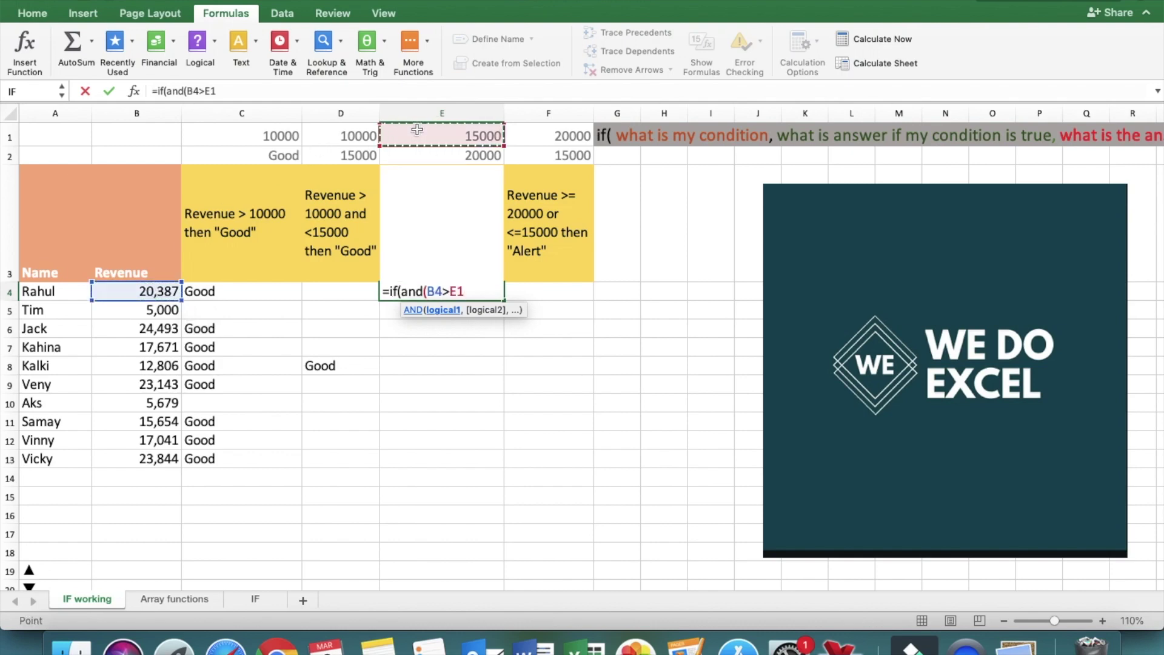
key("F4")
type(",")
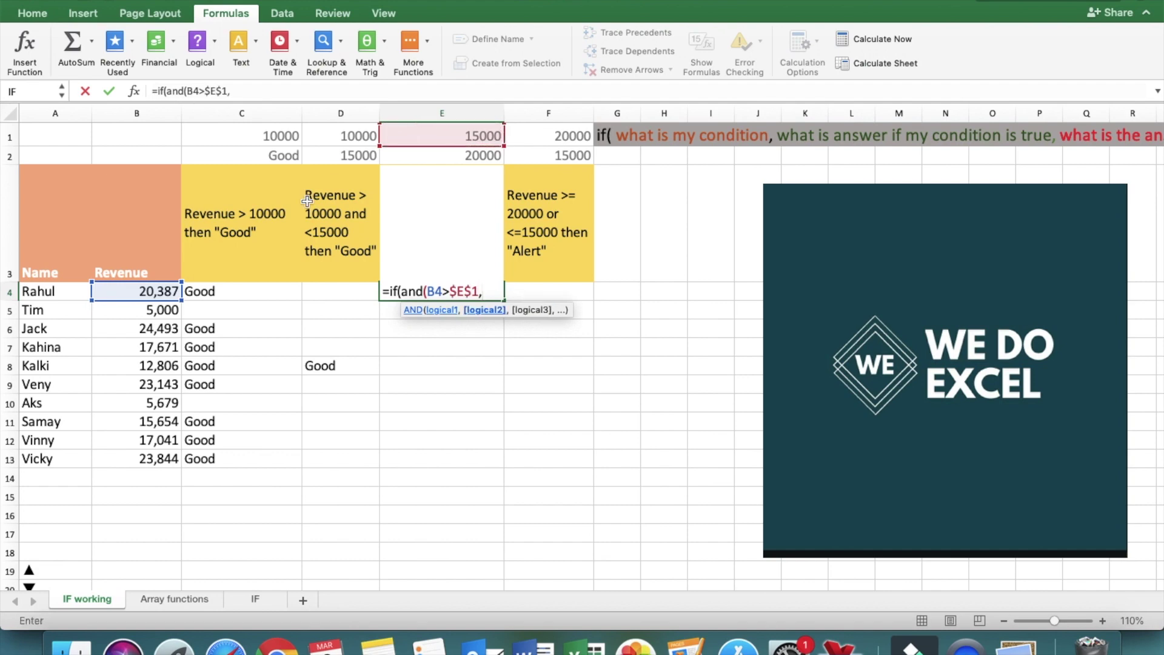
Add B4<$E$2 as the second condition and close the AND test in the E4 formula
left_click(124, 288)
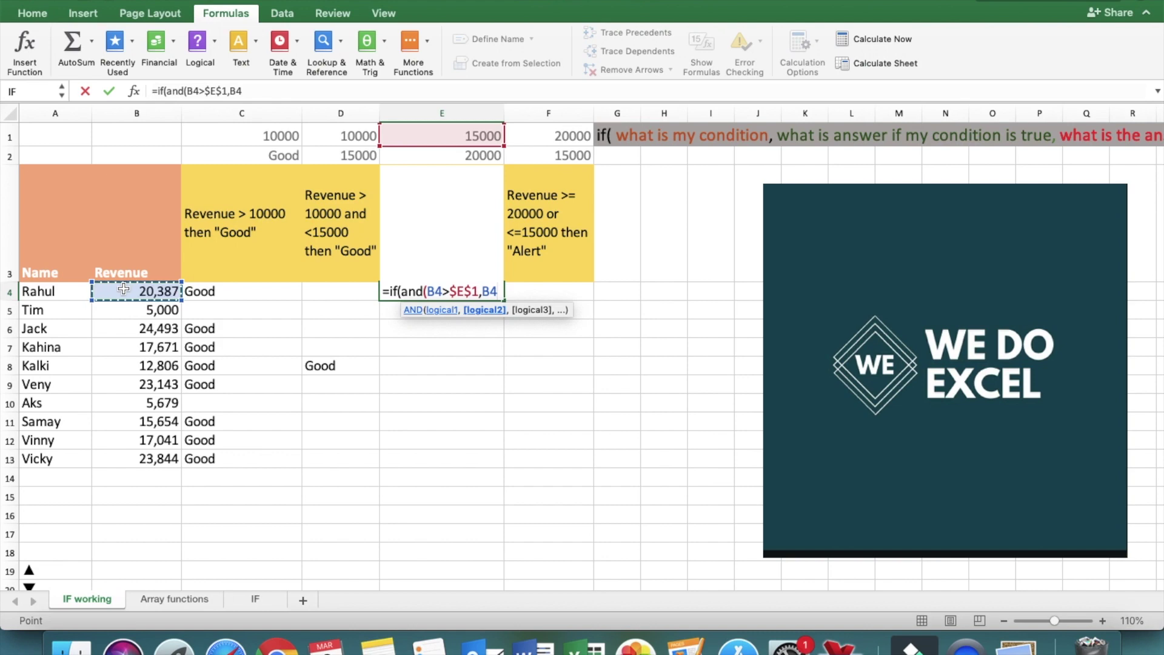
type("<")
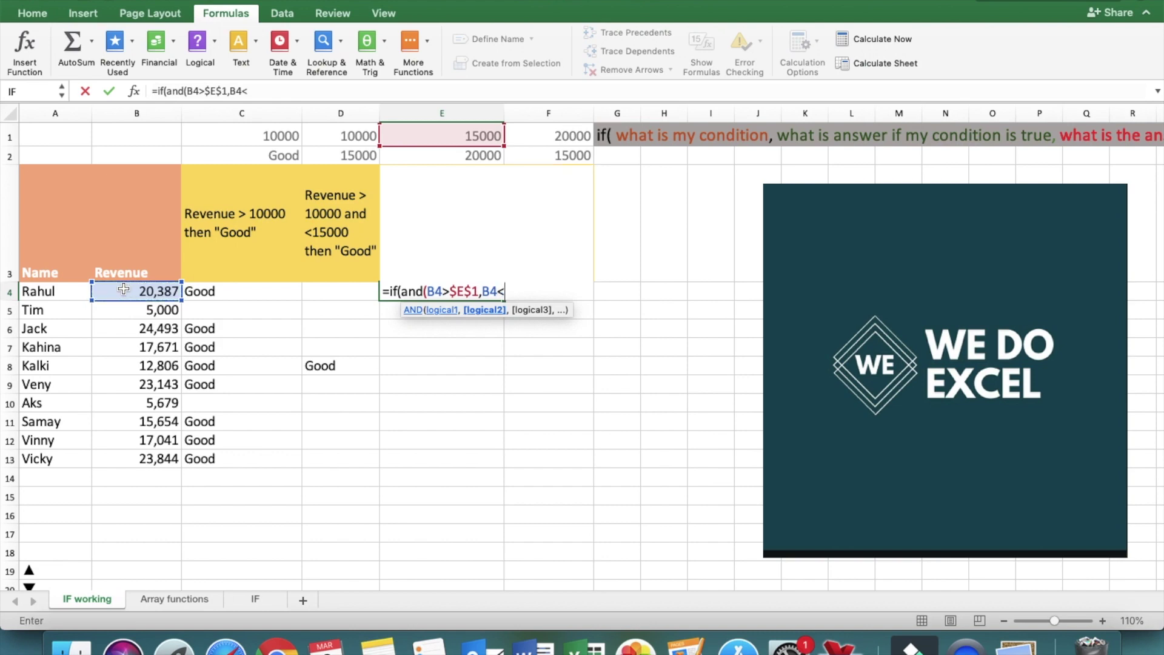
left_click(416, 152)
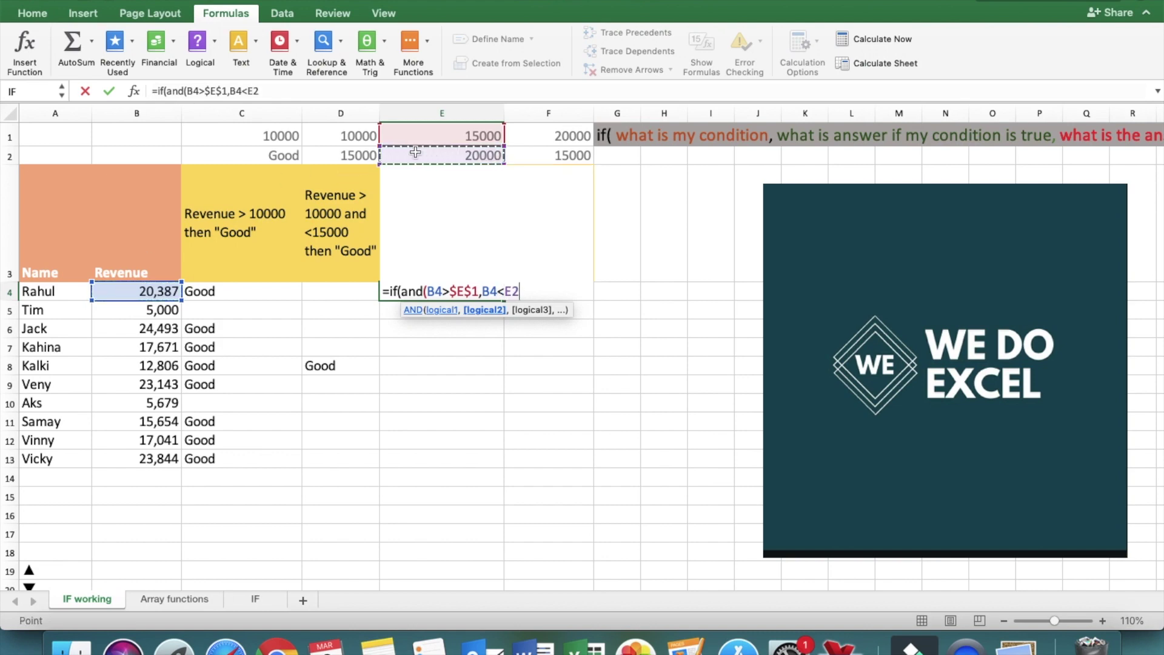
key("F4")
type(")")
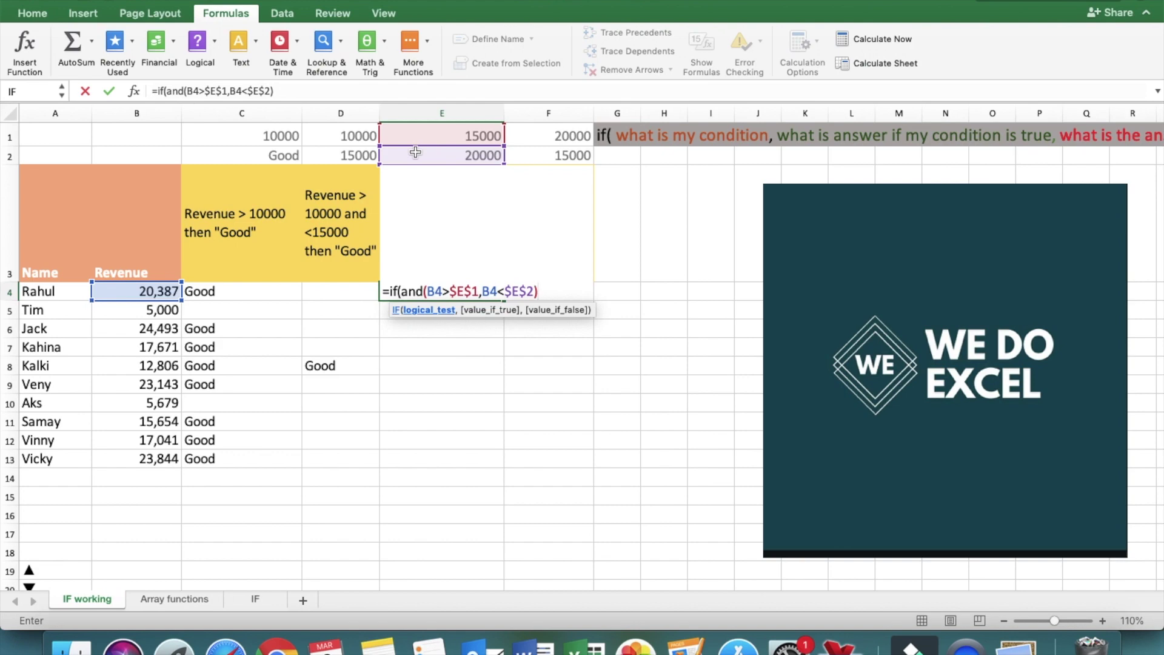
Enter "Very Good" as the value returned when the AND test in E4 is true
type(",")
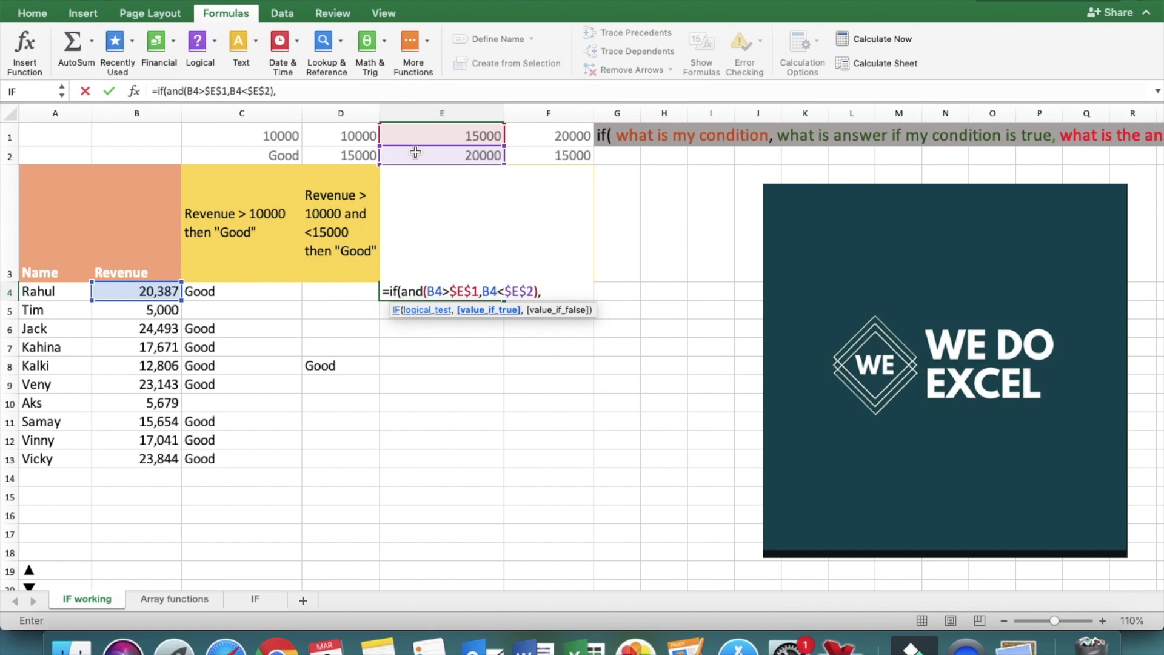
type("\"Vet Good")
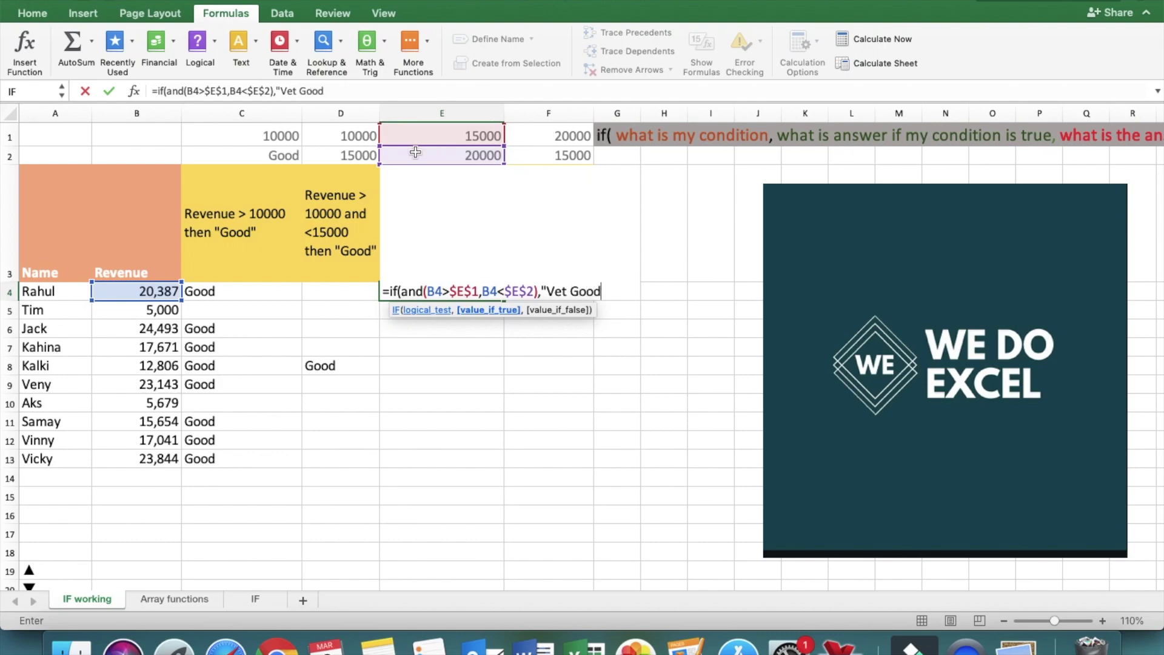
key("BackSpace")
key("BackSpace")
key("BackSpace")
key("BackSpace")
key("BackSpace")
key("BackSpace")
type("ry Good\"")
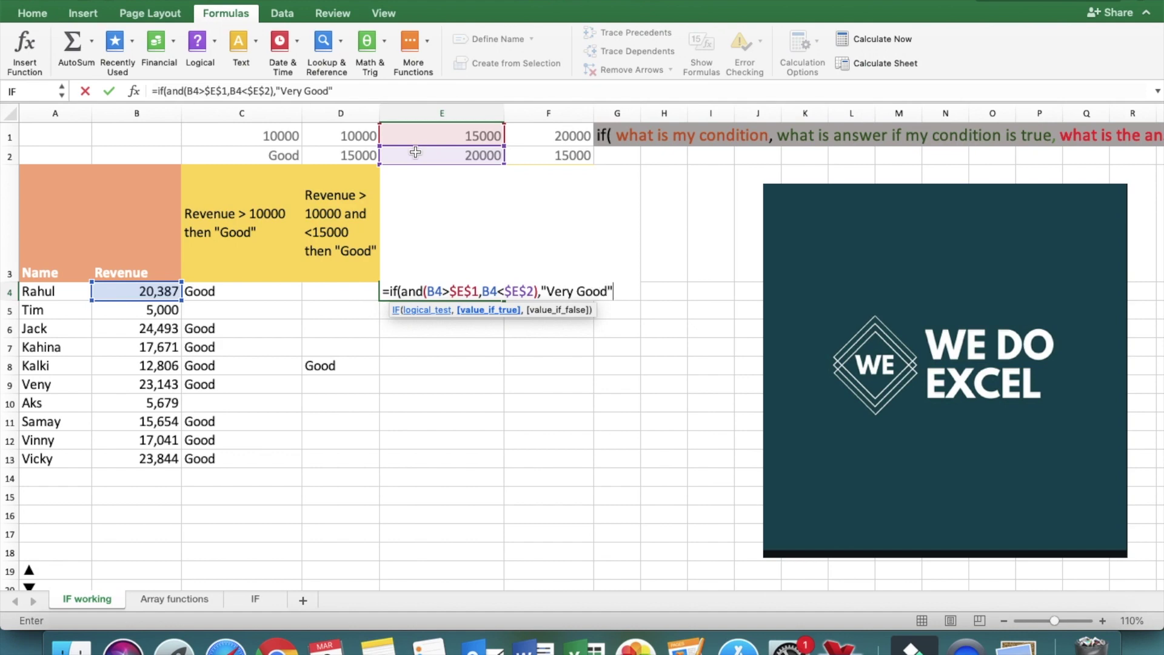
Nest a second IF as the false result in E4, testing B4>=20000
type(",")
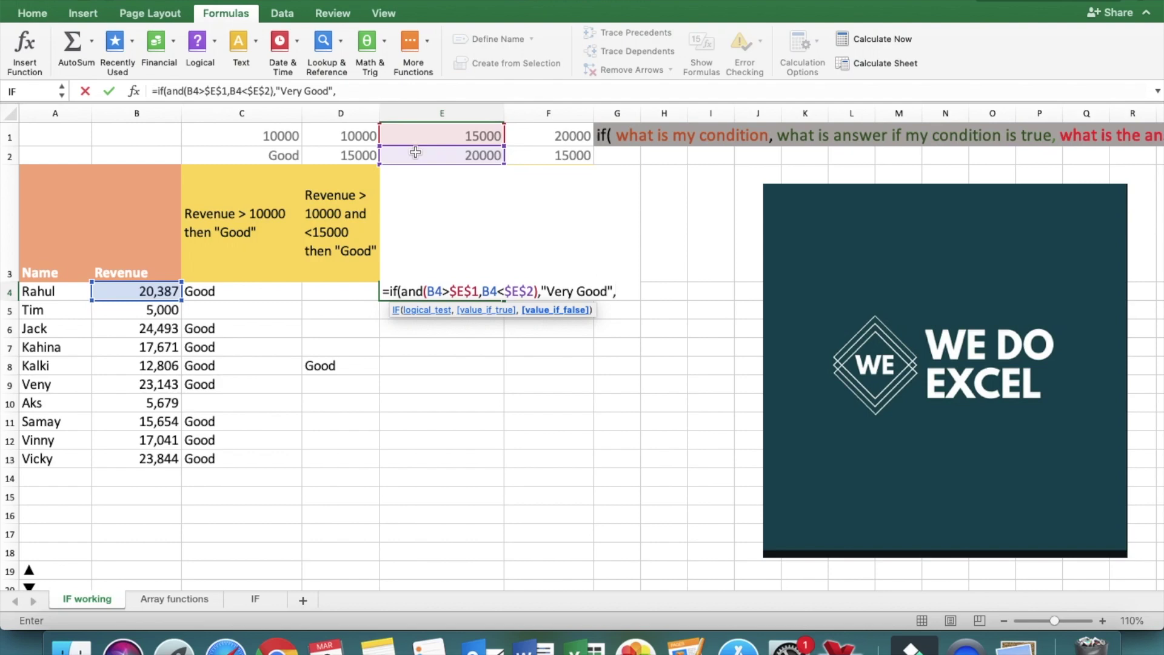
type("if")
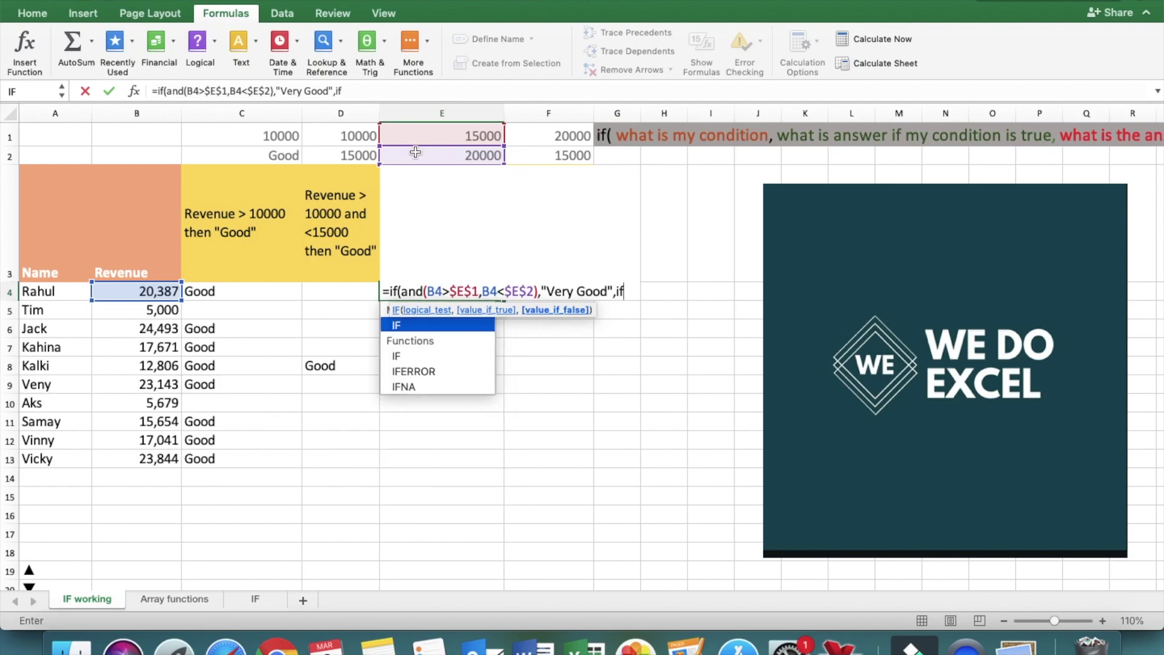
type("(")
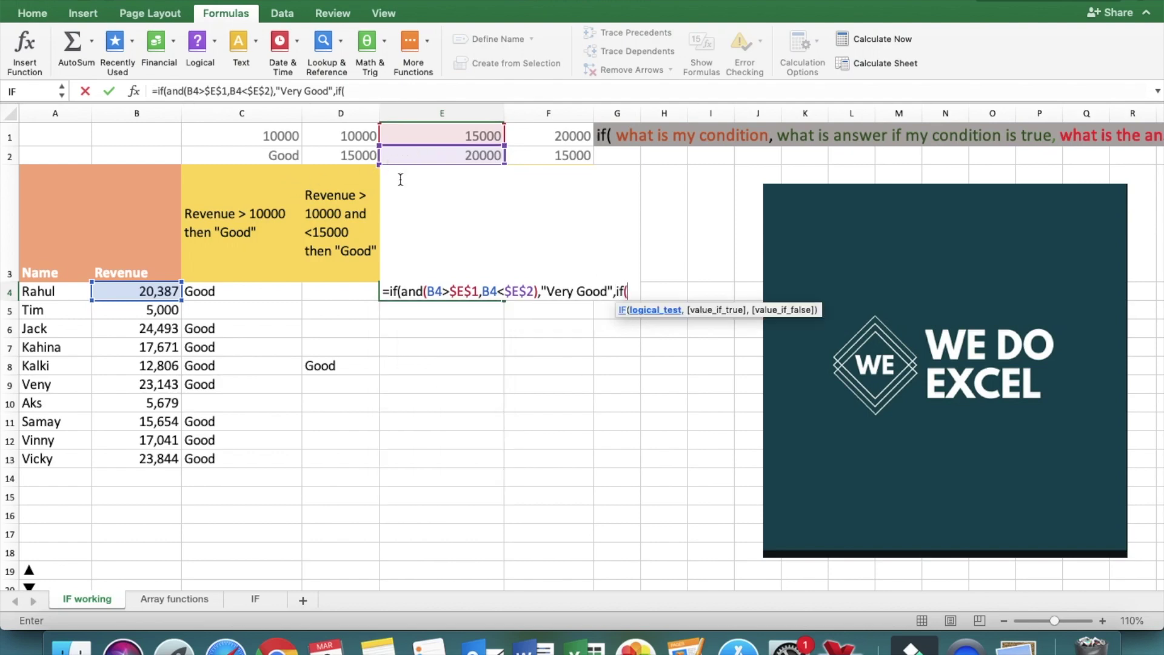
left_click(147, 292)
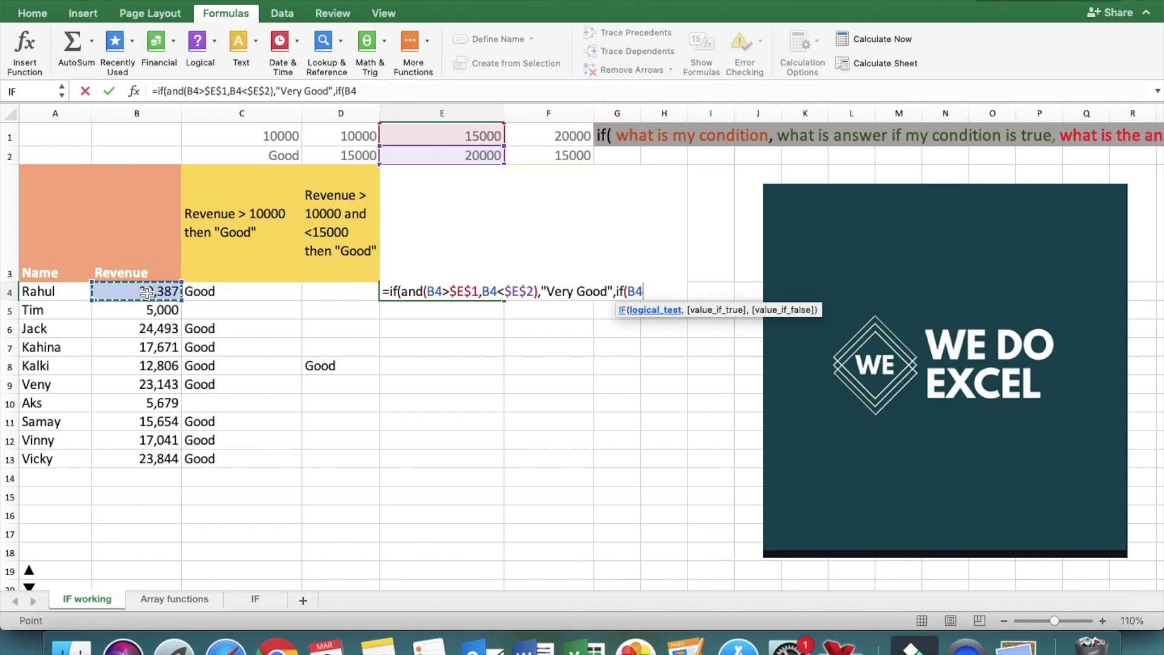
type(">=20000")
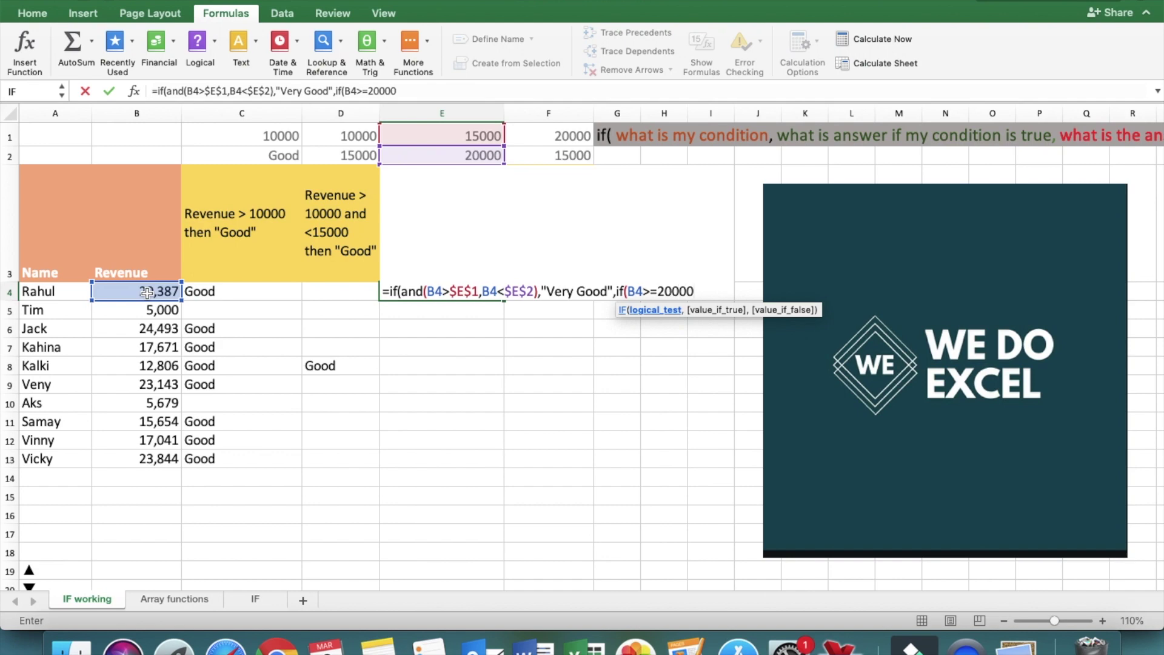
type(",")
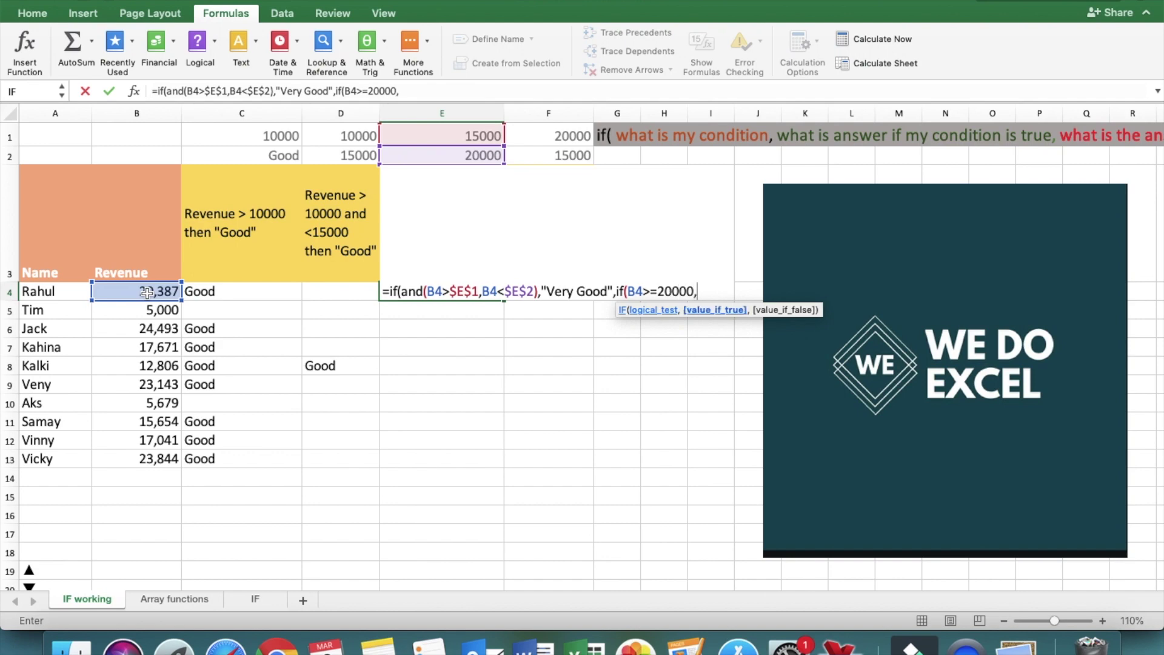
Enter Excellent as the nested IF's true result in the E4 formula
type("\"")
type("Exece")
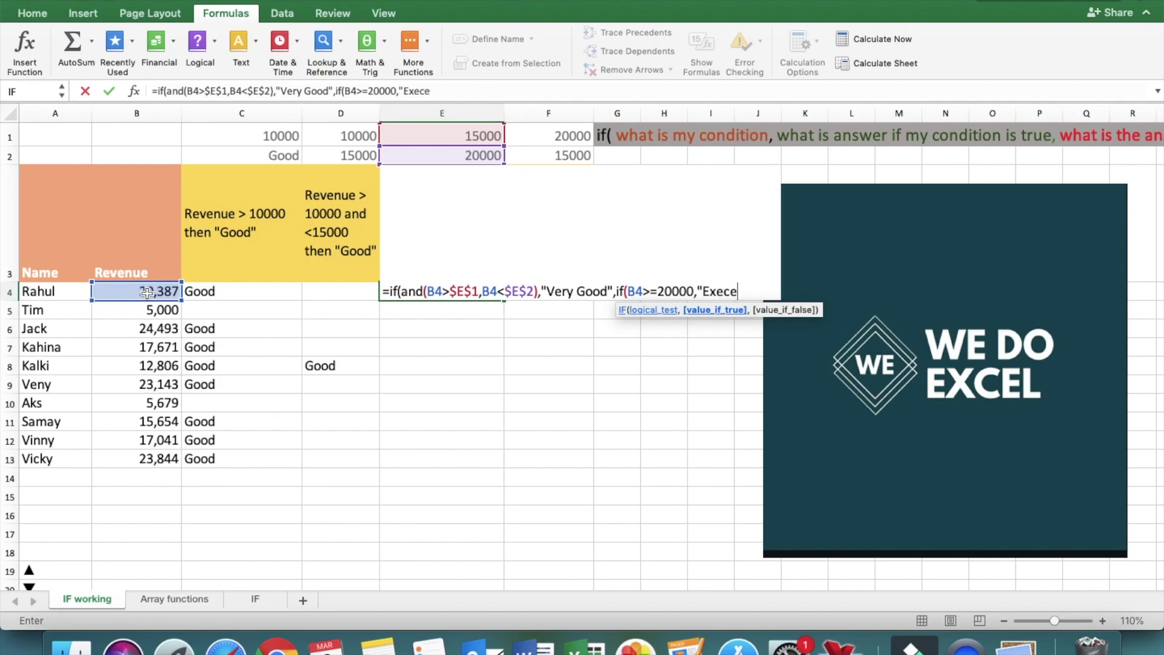
type("llent")
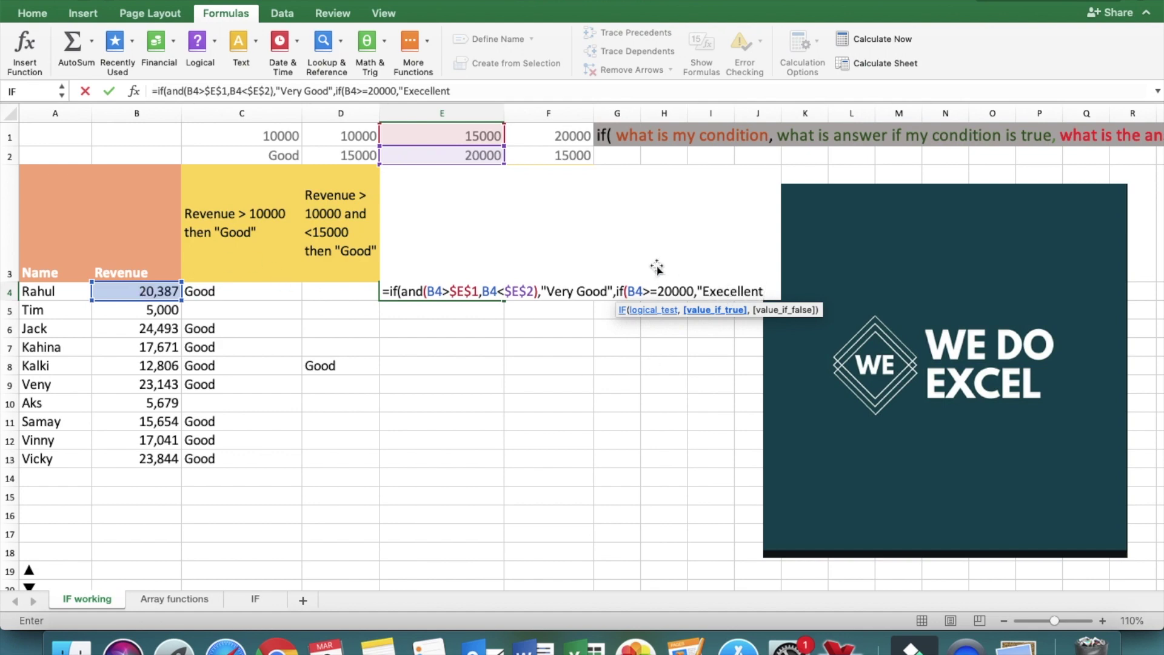
key("BackSpace")
key("BackSpace")
key("BackSpace")
key("BackSpace")
key("BackSpace")
key("BackSpace")
key("BackSpace")
key("BackSpace")
type("celleny")
key("BackSpace")
type("t,")
Return B4 as the nested IF's false result and commit the E4 formula, accepting the suggested correction
left_click(155, 291)
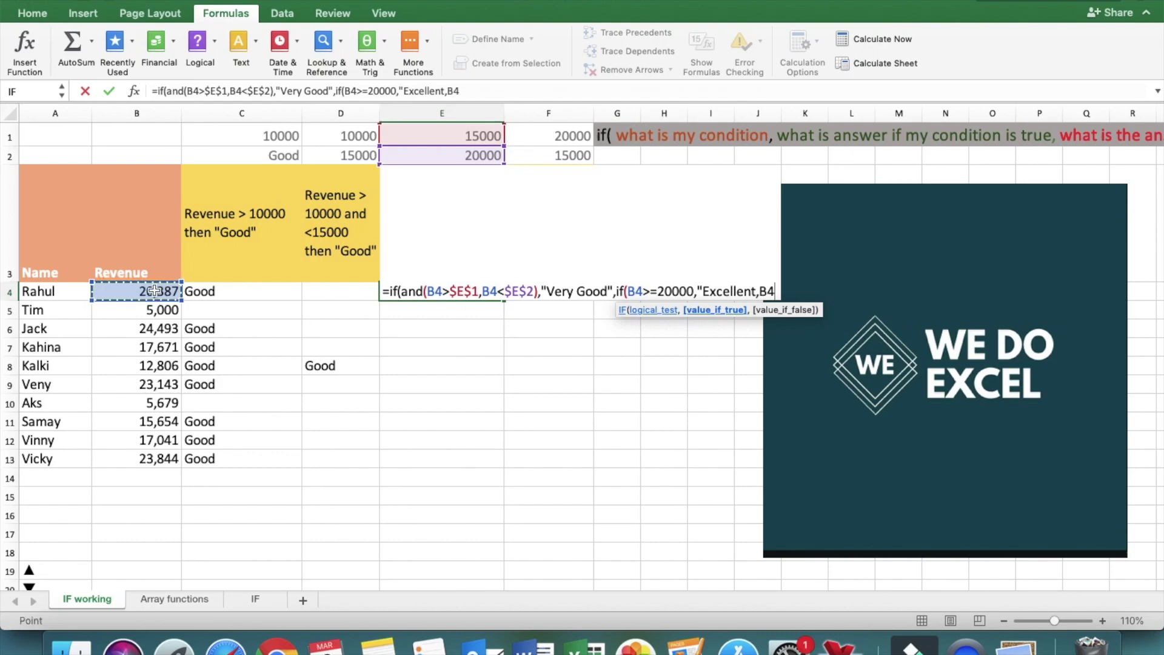
type(")")
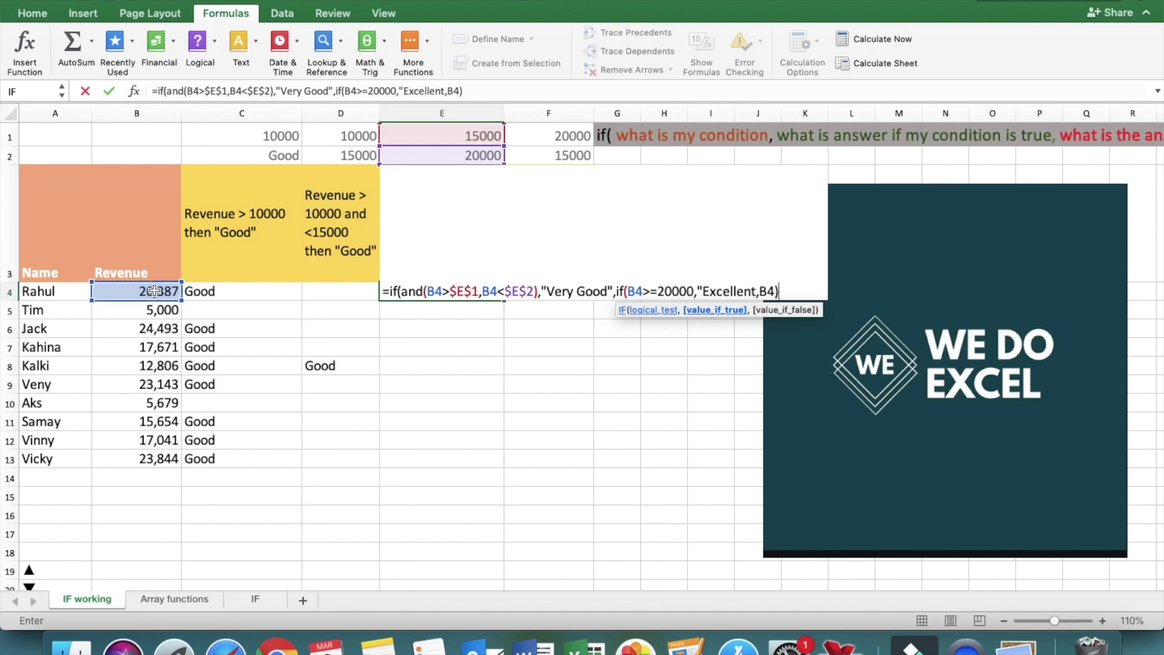
key("Return")
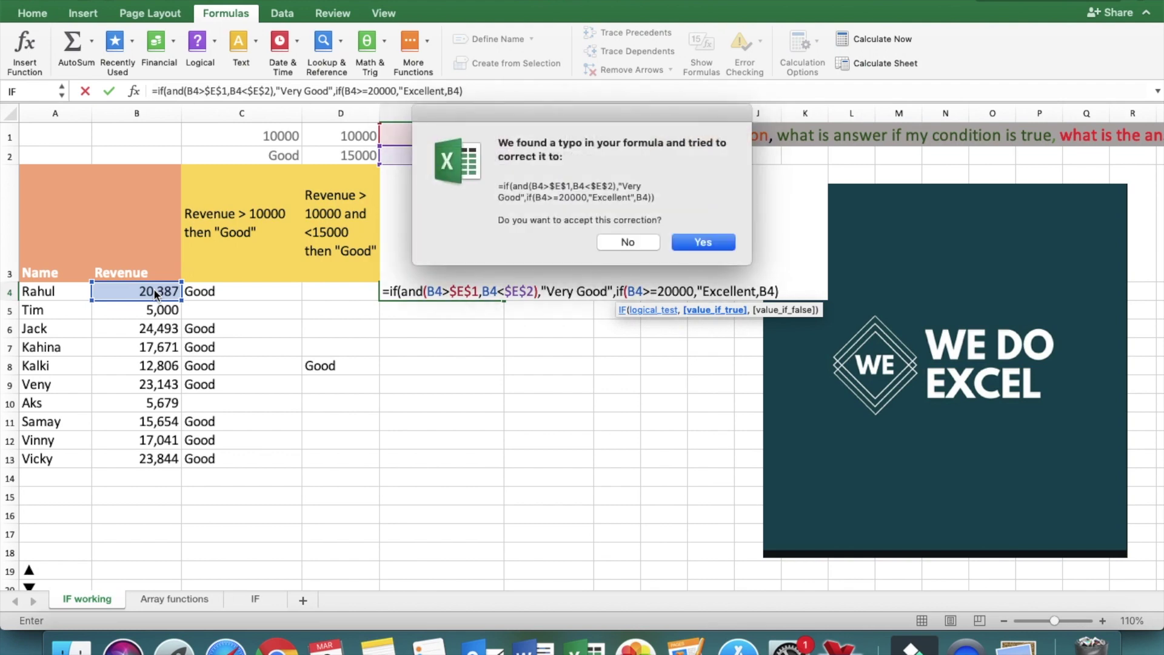
key("Return")
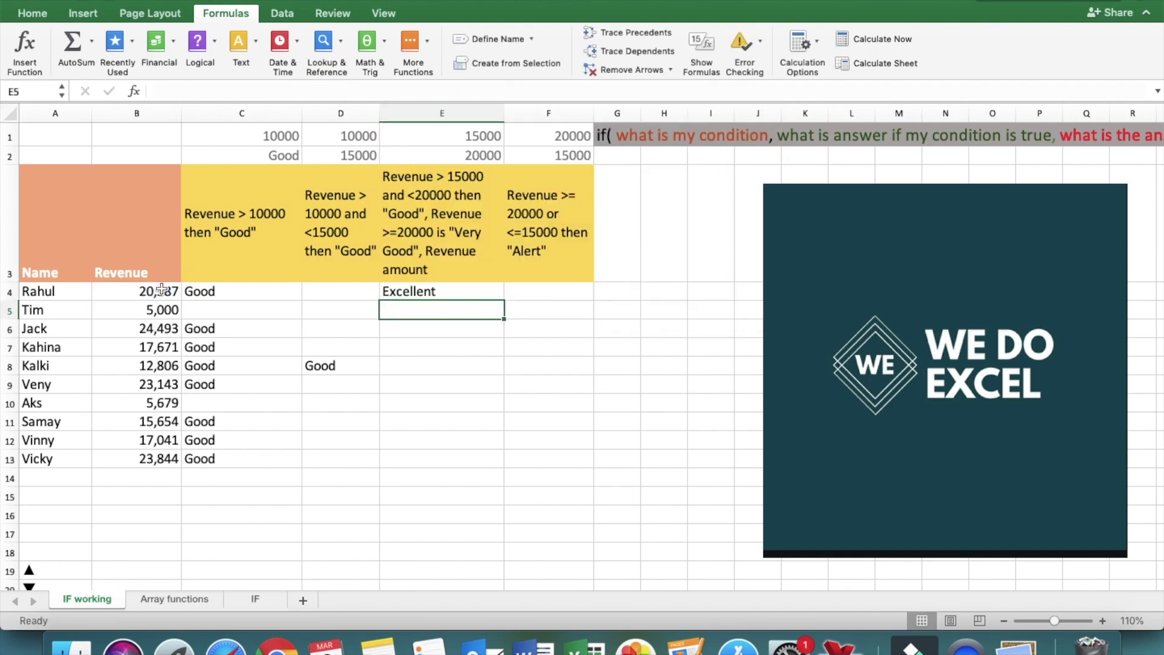
Change the AND test's true result in the E4 formula to "Good"
left_click(446, 292)
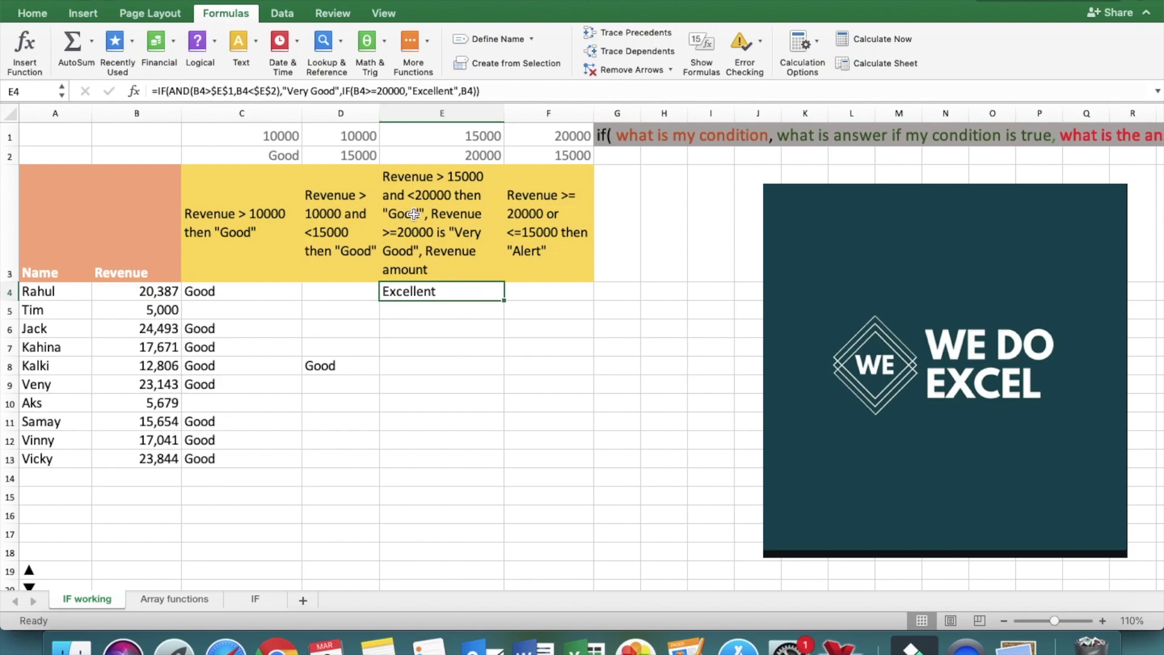
left_click(310, 91)
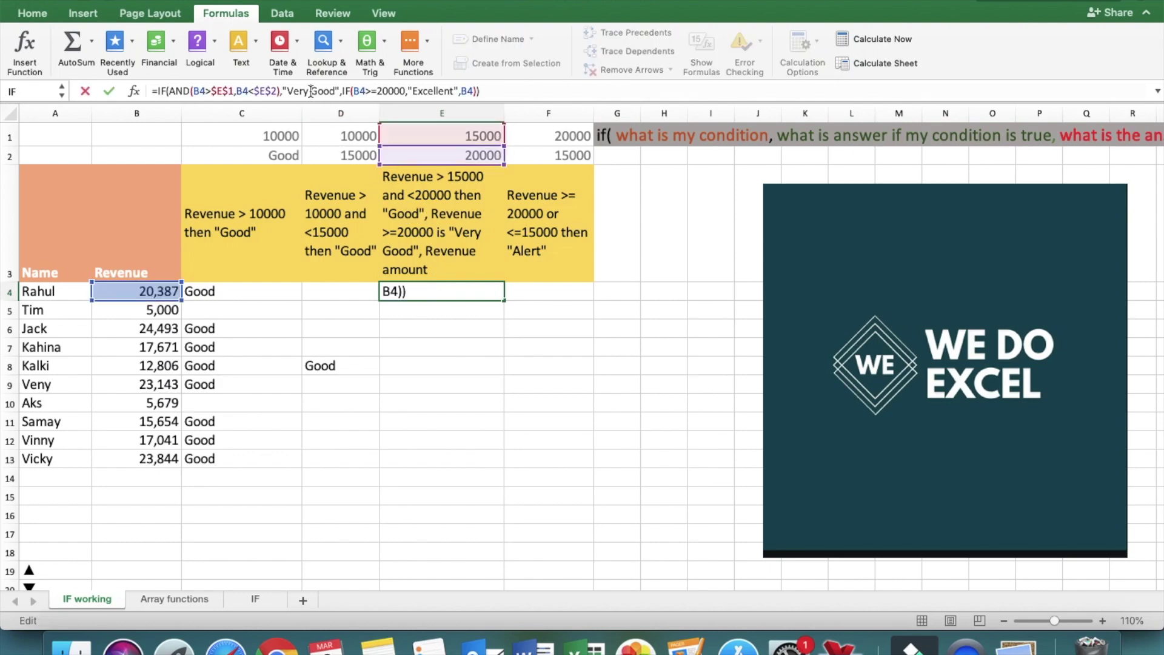
key("BackSpace")
key("BackSpace")
key("BackSpace")
key("BackSpace")
key("BackSpace")
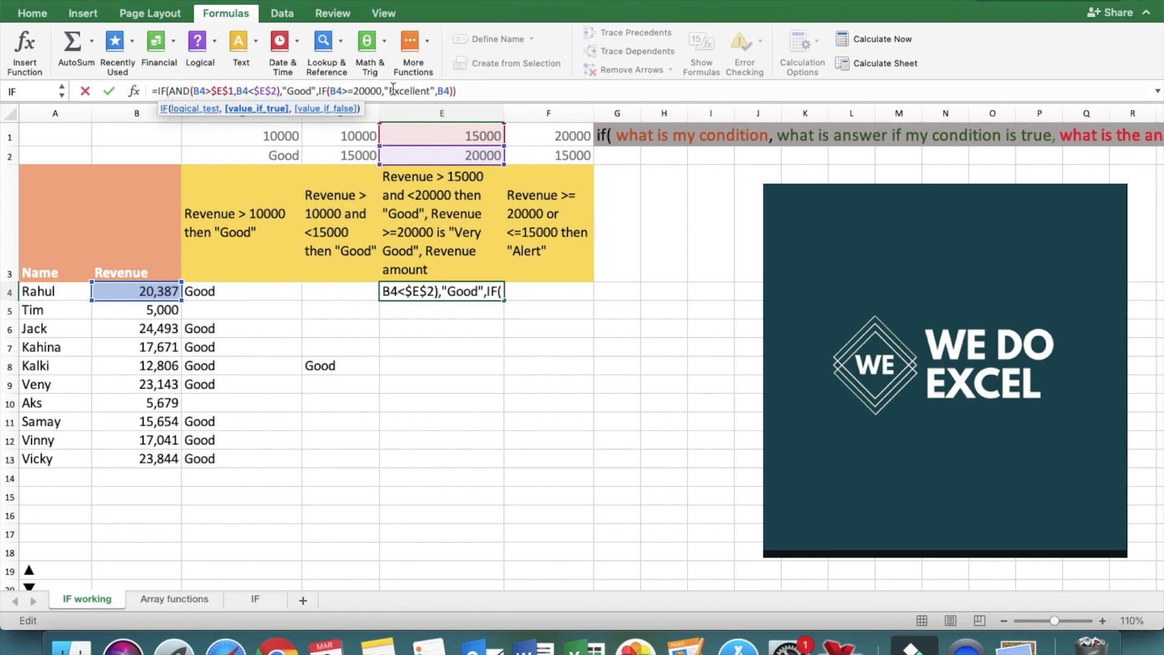
Change the nested IF's true result in E4 to "Very Good" and commit the formula
left_click(433, 90)
key("BackSpace")
key("BackSpace")
key("BackSpace")
key("BackSpace")
key("BackSpace")
key("BackSpace")
key("BackSpace")
key("BackSpace")
key("BackSpace")
type("Very Good")
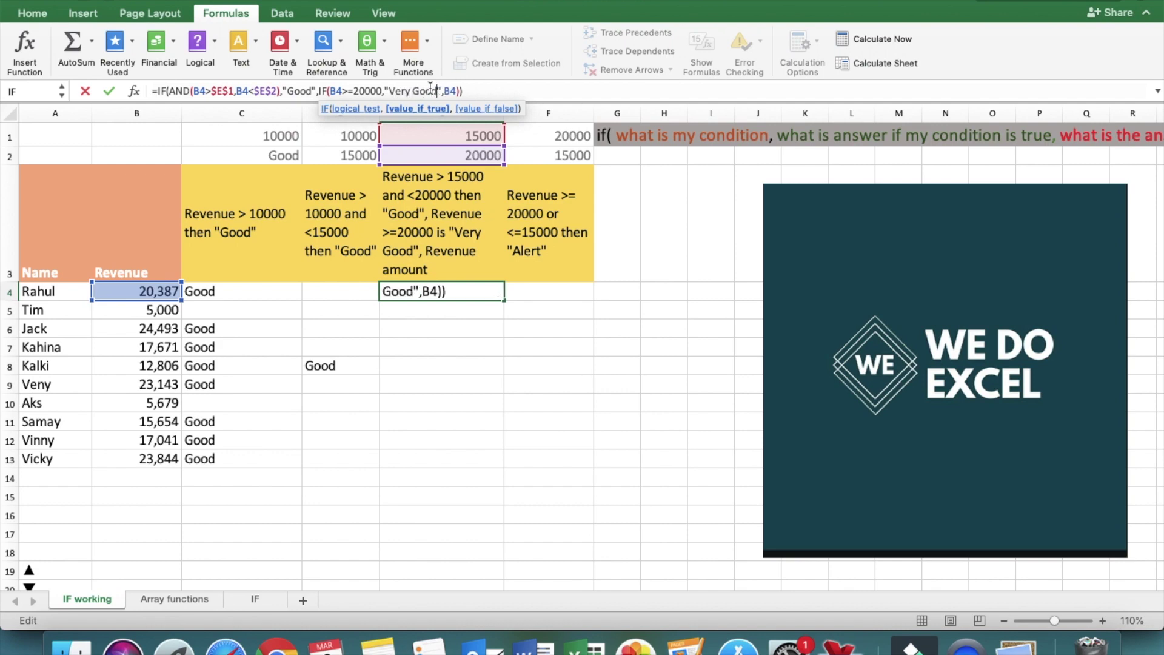
key("Return")
Copy the E4 formula to E5:E13
key("Up")
key("Left")
key("Left")
key("Right")
key("Right")
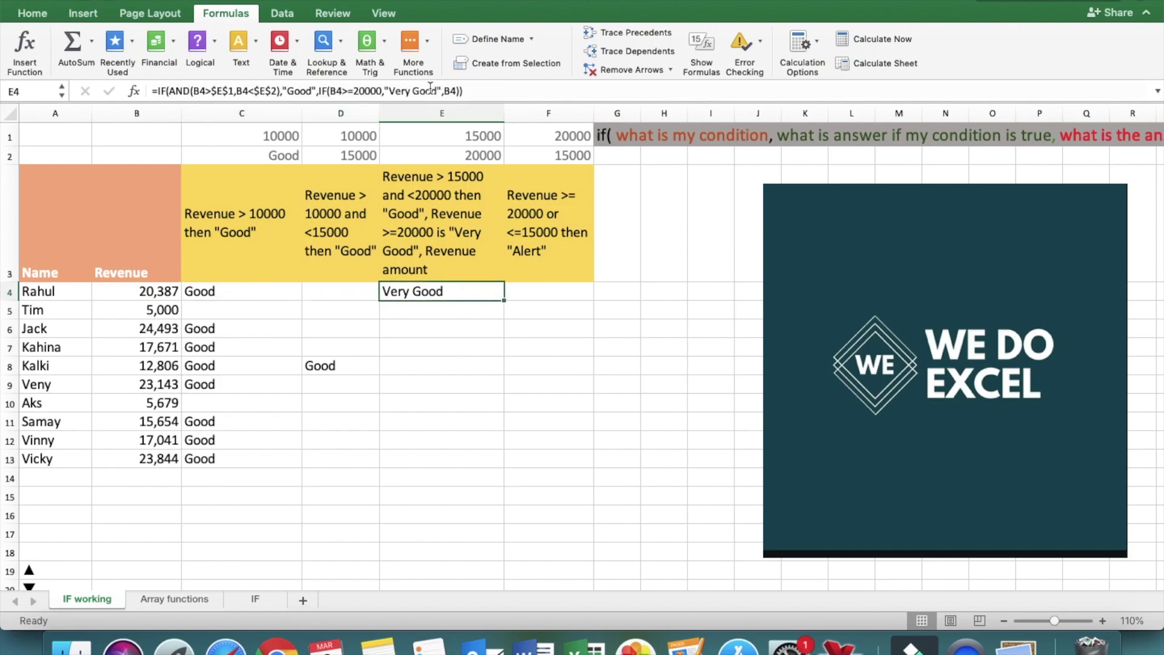
key("super+c")
key("Down")
key("shift+Down")
key("shift+Down")
key("shift+Down")
key("shift+Down")
key("shift+Down")
key("shift+Down")
key("shift+Down")
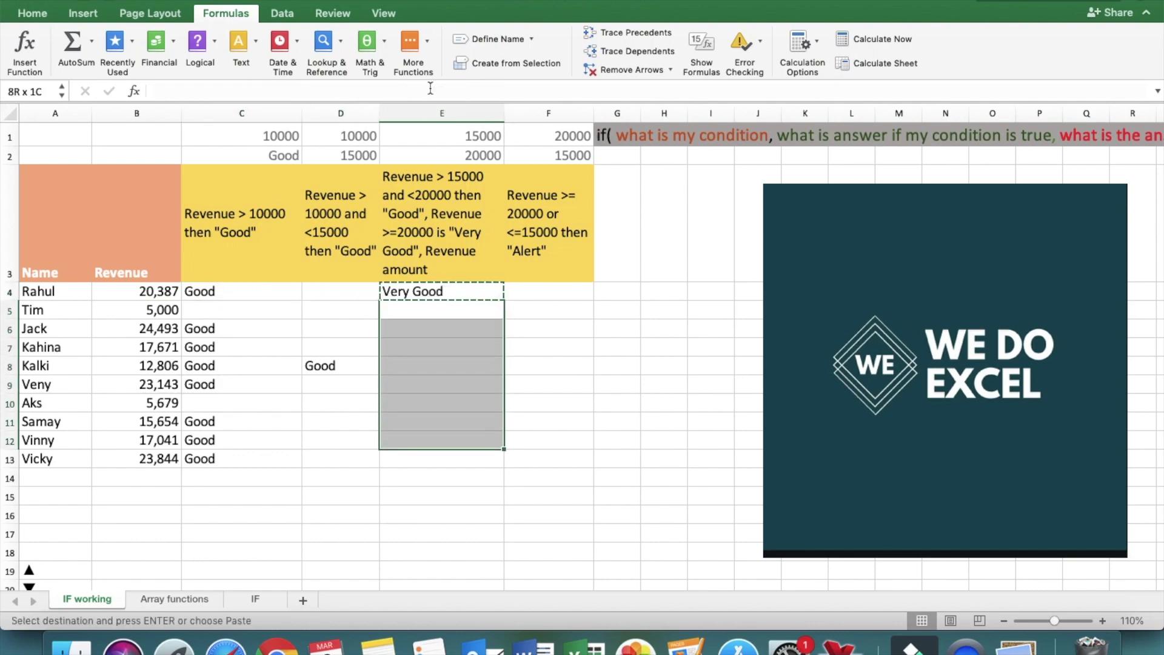
key("shift+Down")
key("super+v")
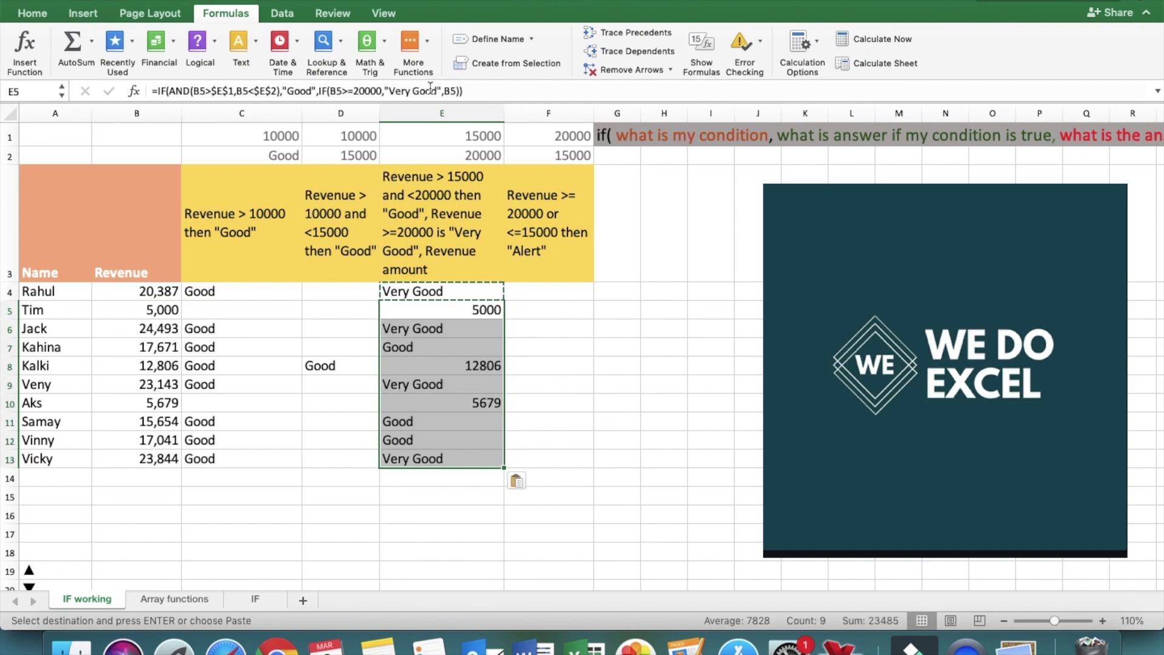
key("Escape")
Test the condition formulas with a revenue of 20000 in B4, and undo the change
left_click(137, 292)
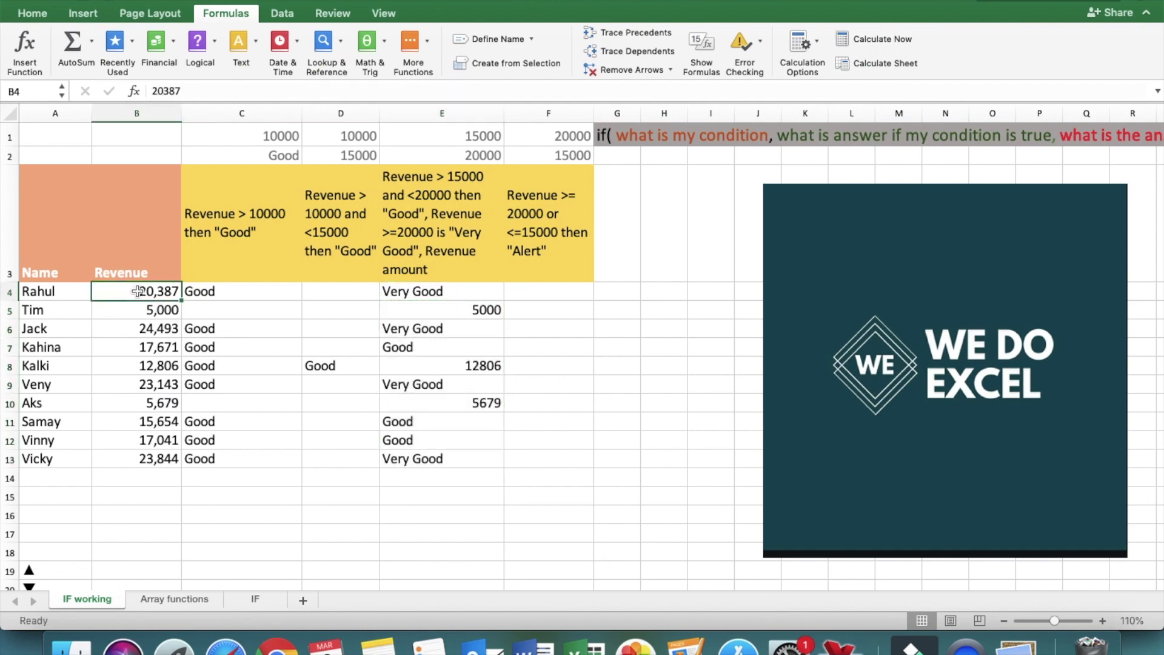
type("20000")
key("Return")
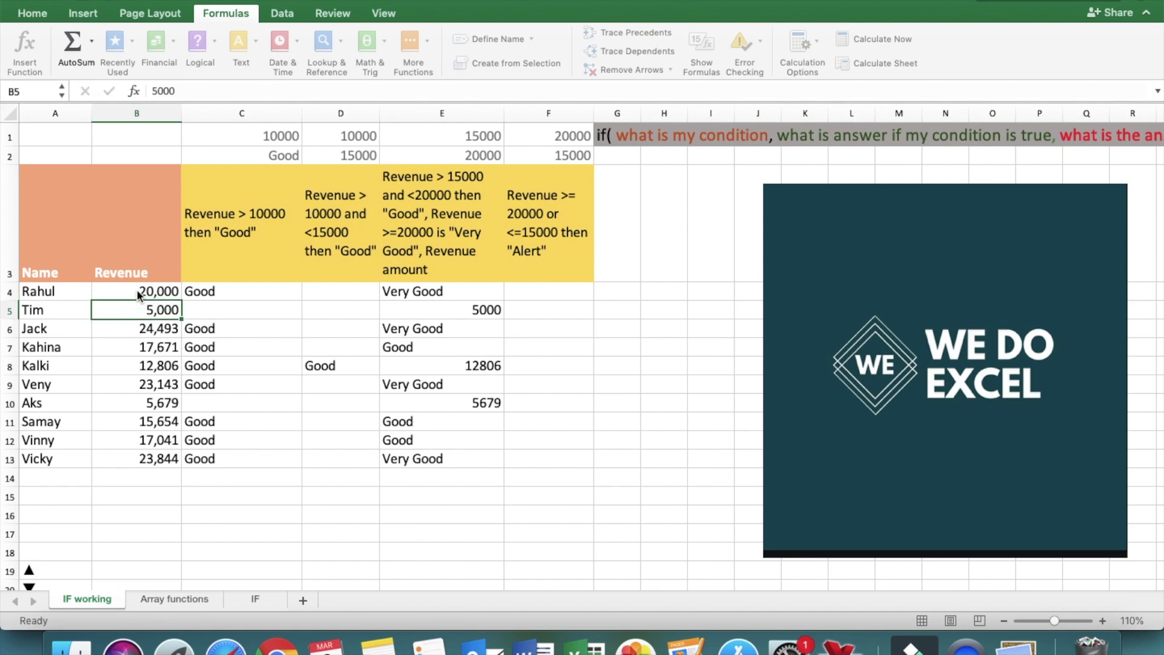
left_click(139, 295)
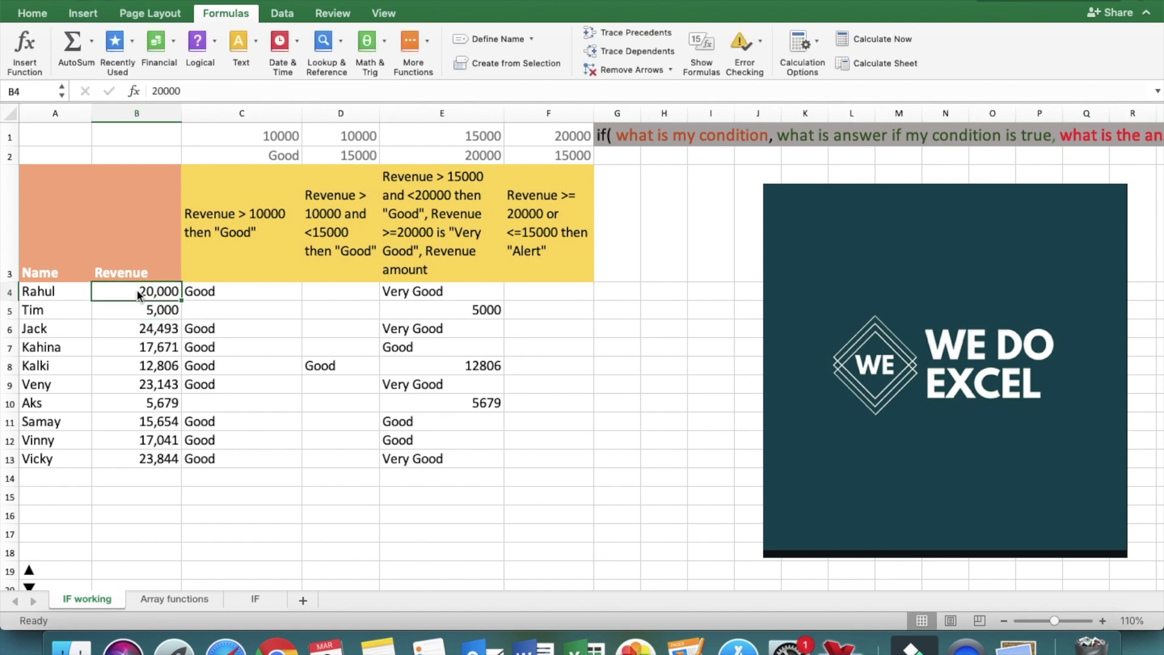
key("super+z")
Check the copied nested IF formulas and their results down the E column of the revenue table
left_click(428, 290)
left_click(445, 309)
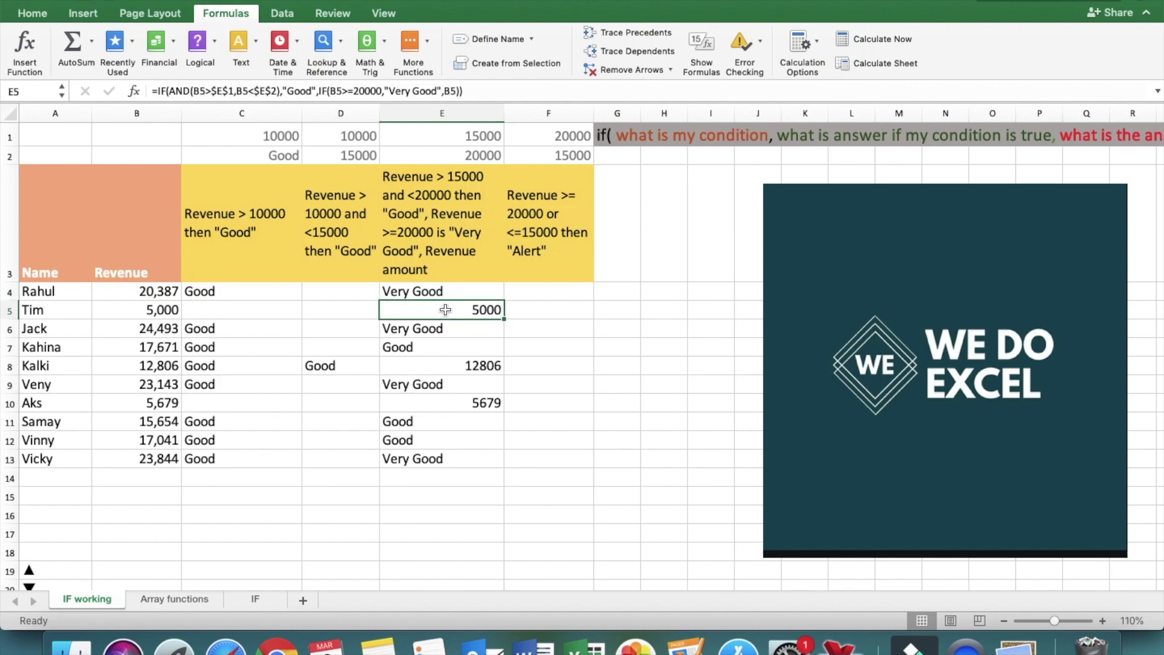
key("Down")
key("Down")
key("Down")
key("Down")
key("Down")
key("Down")
key("Down")
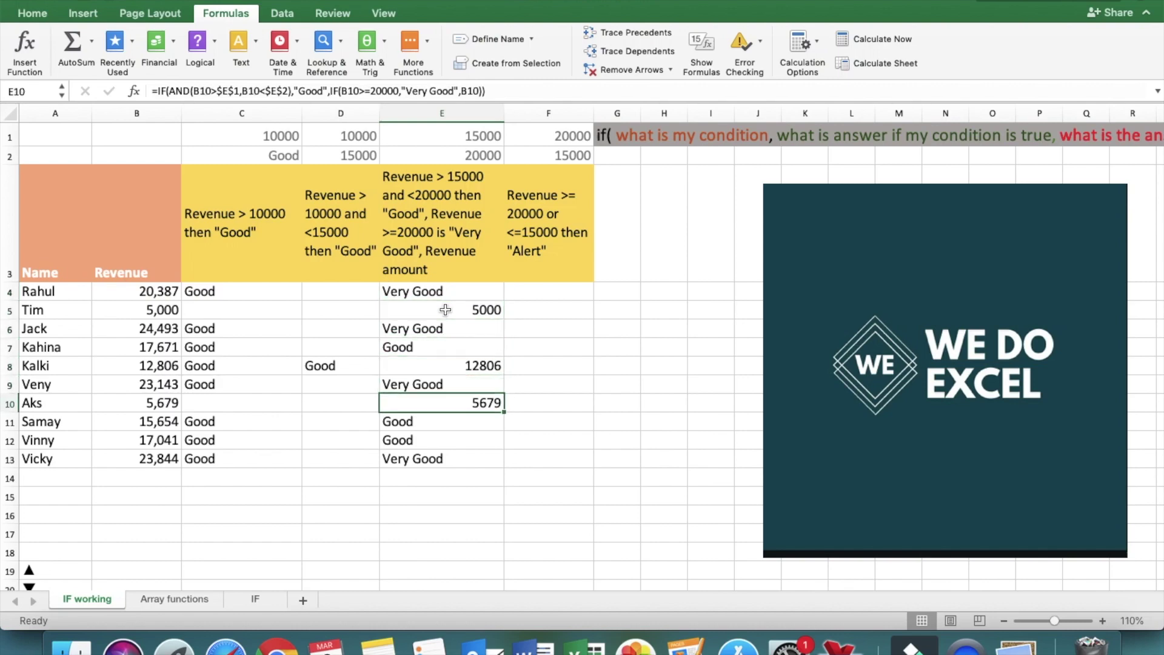
key("Down")
key("Down")
key("Up")
key("Up")
key("Up")
key("Up")
key("Up")
key("Up")
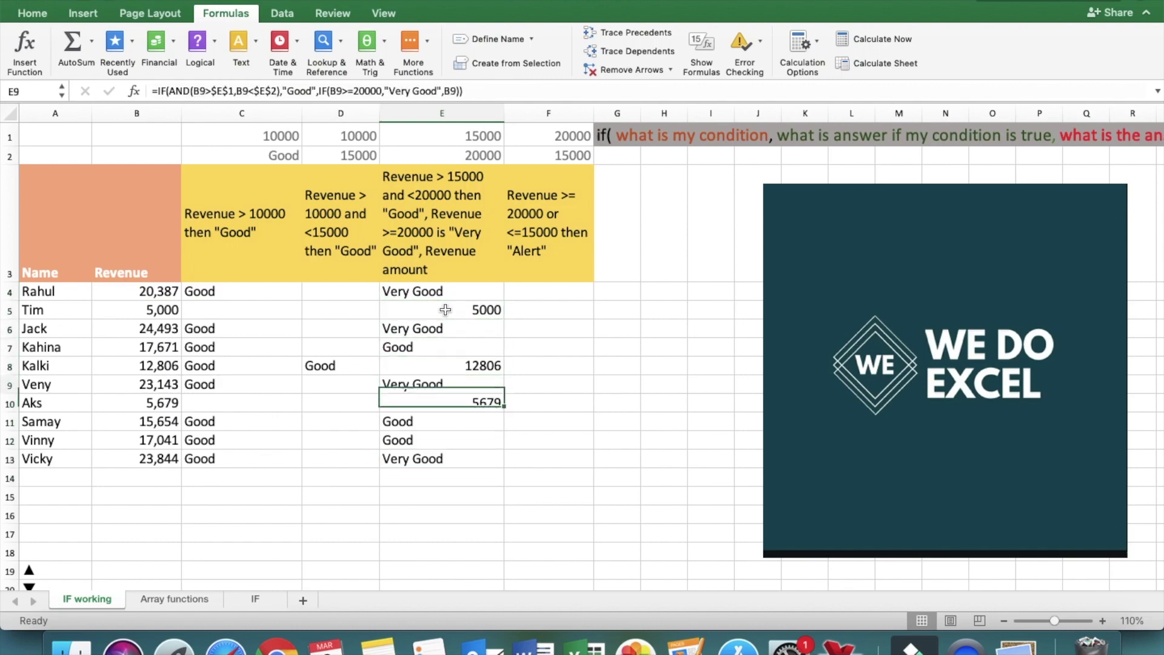
key("Left")
key("Left")
key("Left")
Start an IF formula in F4 with an OR test whose first condition is B4>=20000
left_click(548, 292)
left_click(559, 198)
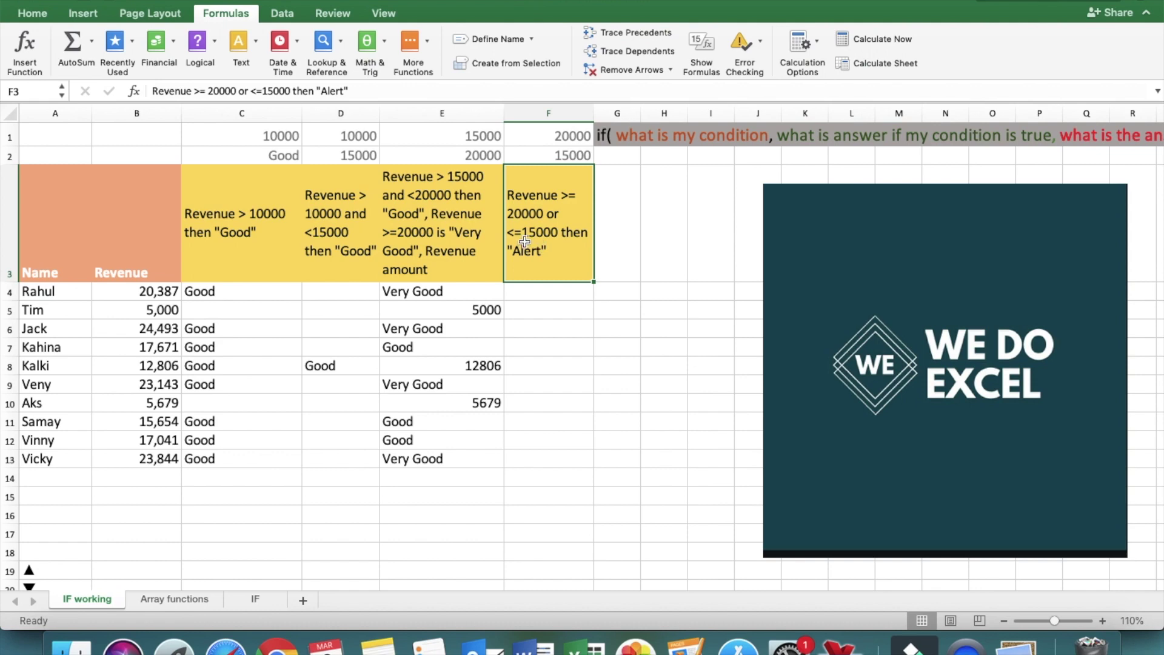
left_click(540, 293)
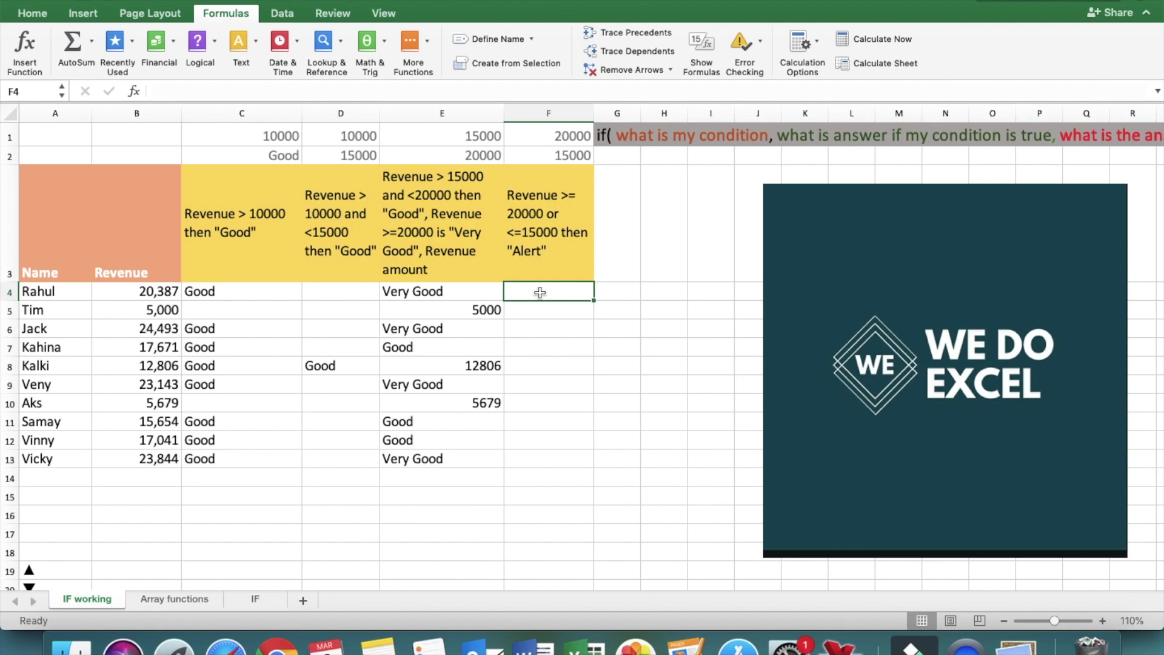
type("=i")
key("Tab")
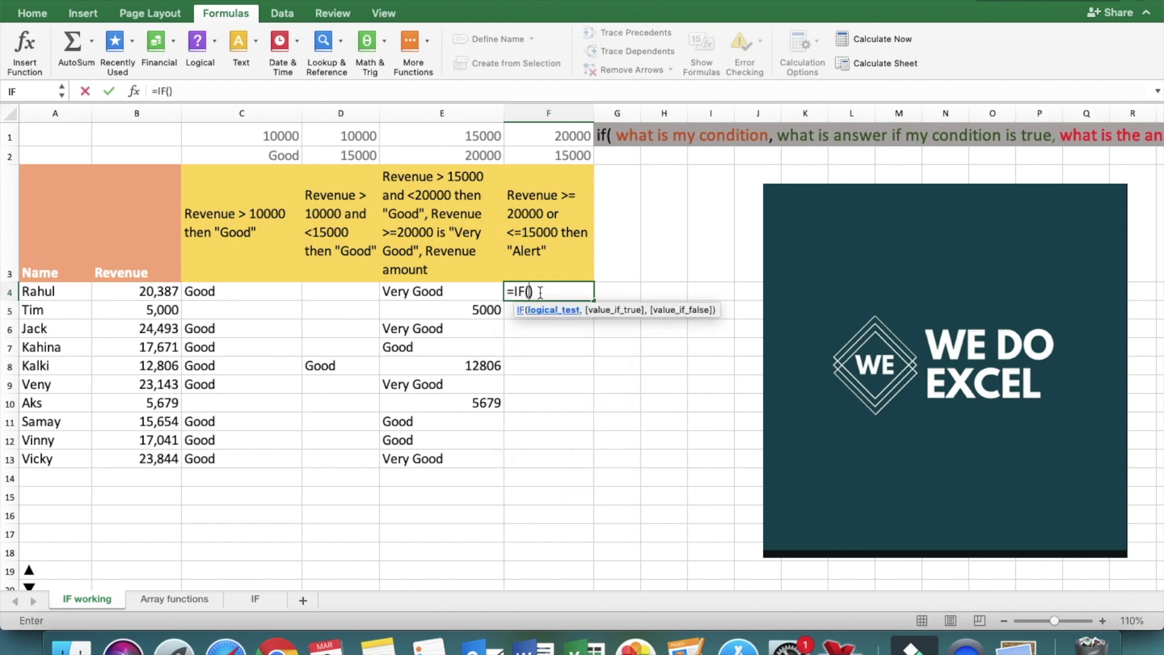
left_click(157, 291)
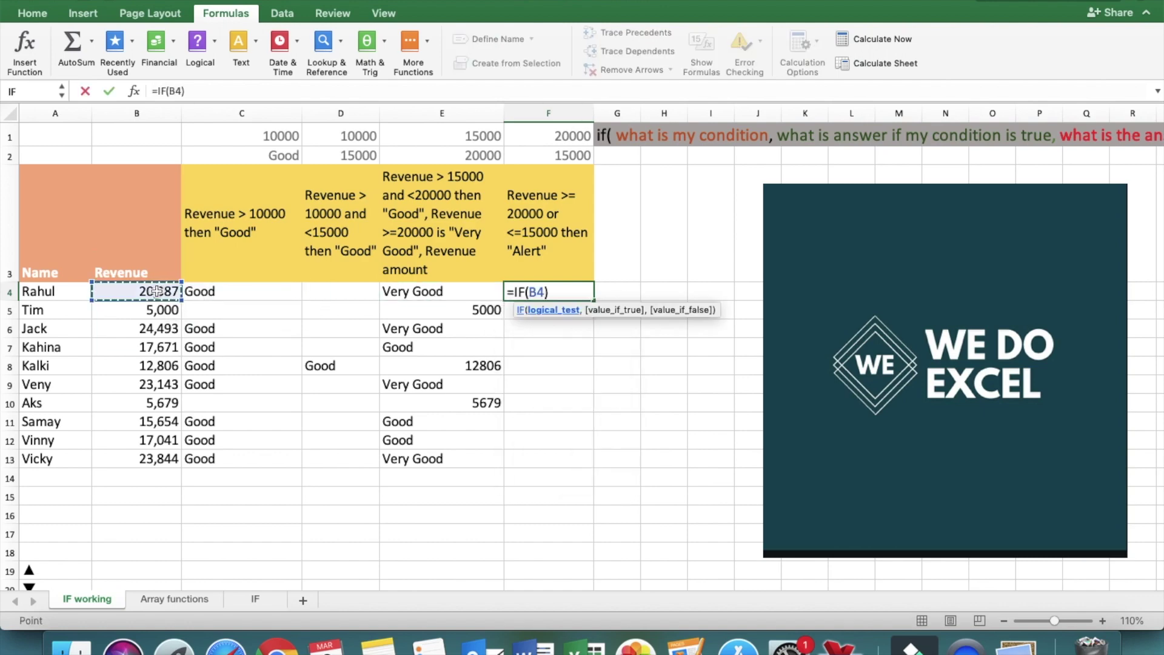
key("BackSpace")
key("BackSpace")
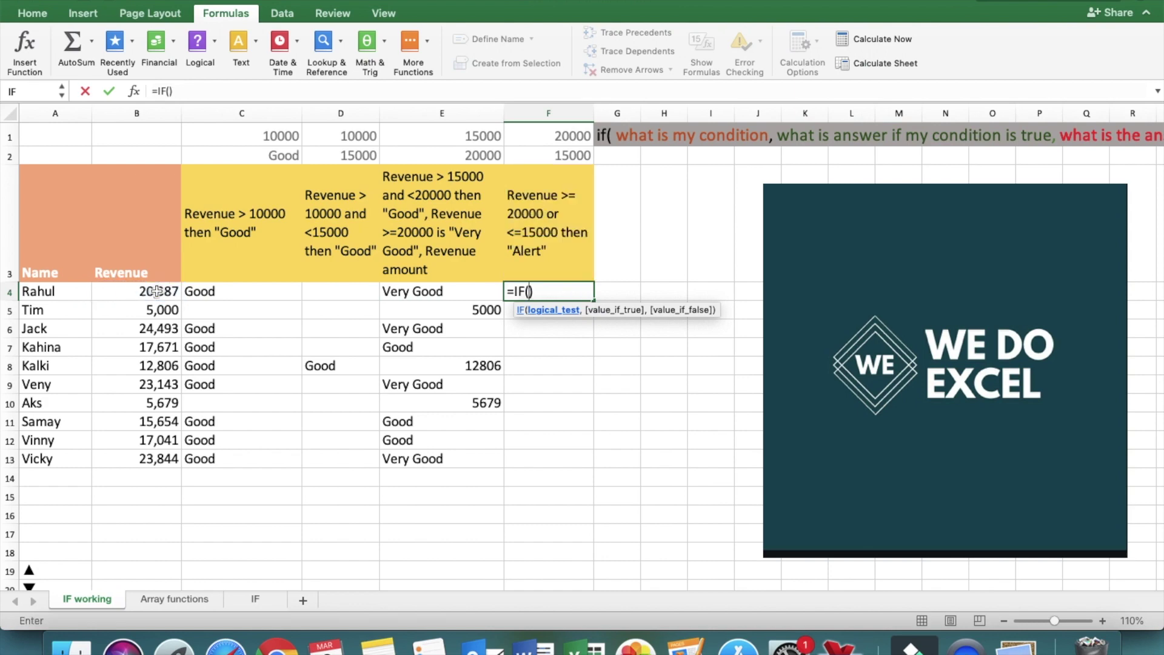
type("o")
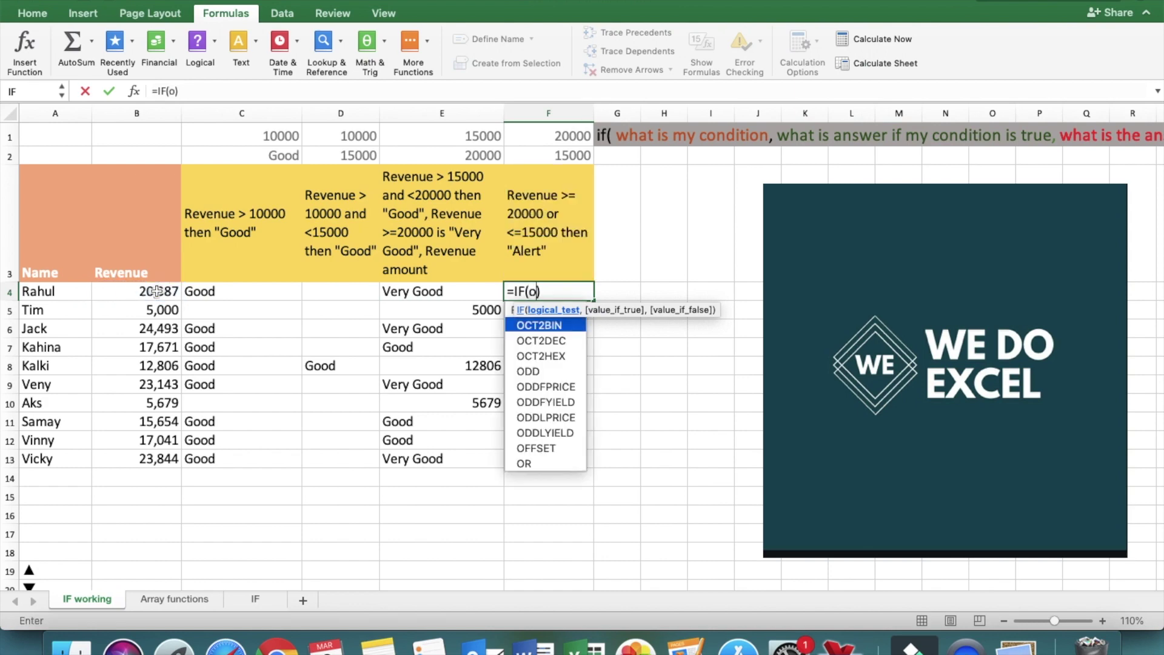
type("r(")
left_click(147, 292)
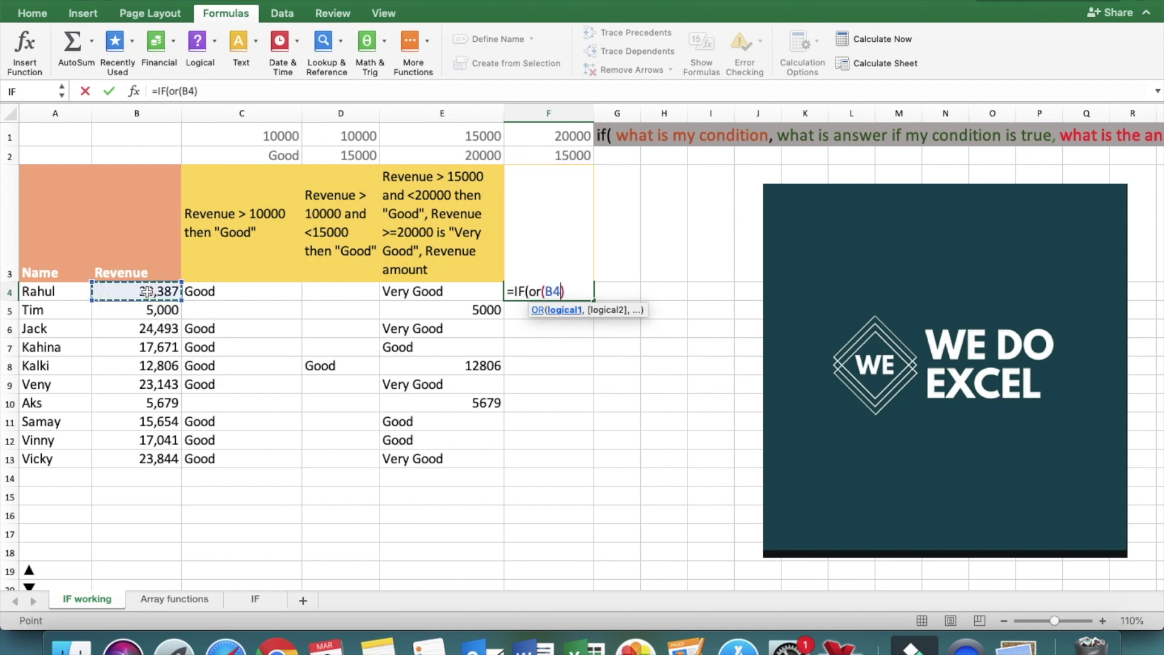
type(">")
type("=")
type("20")
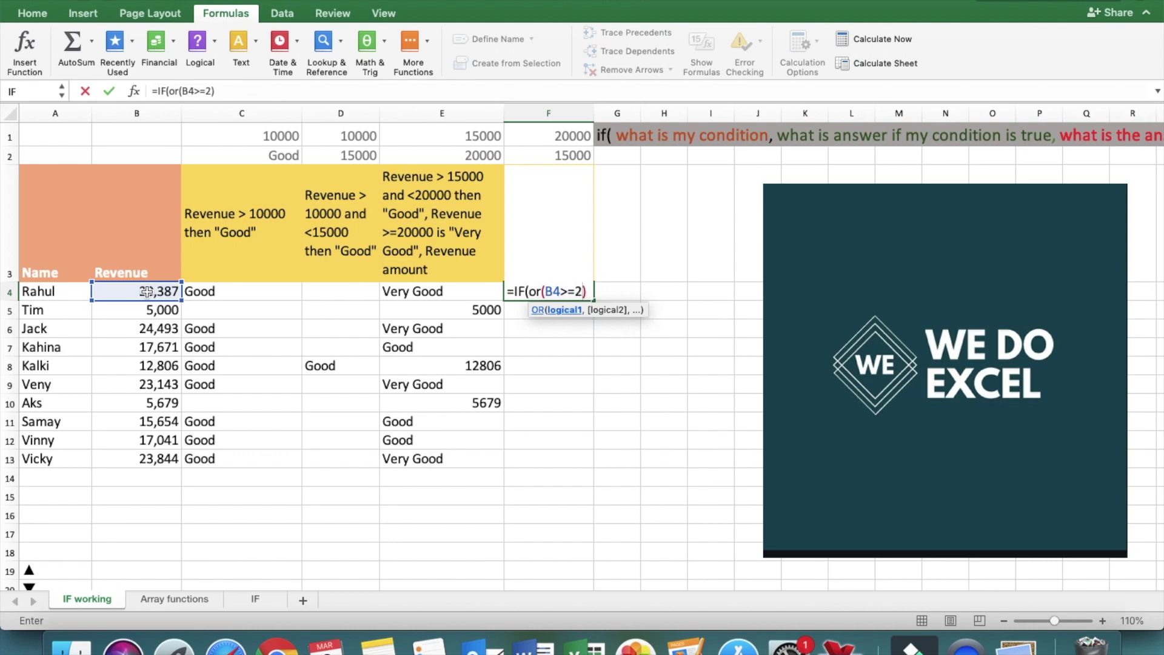
type("000")
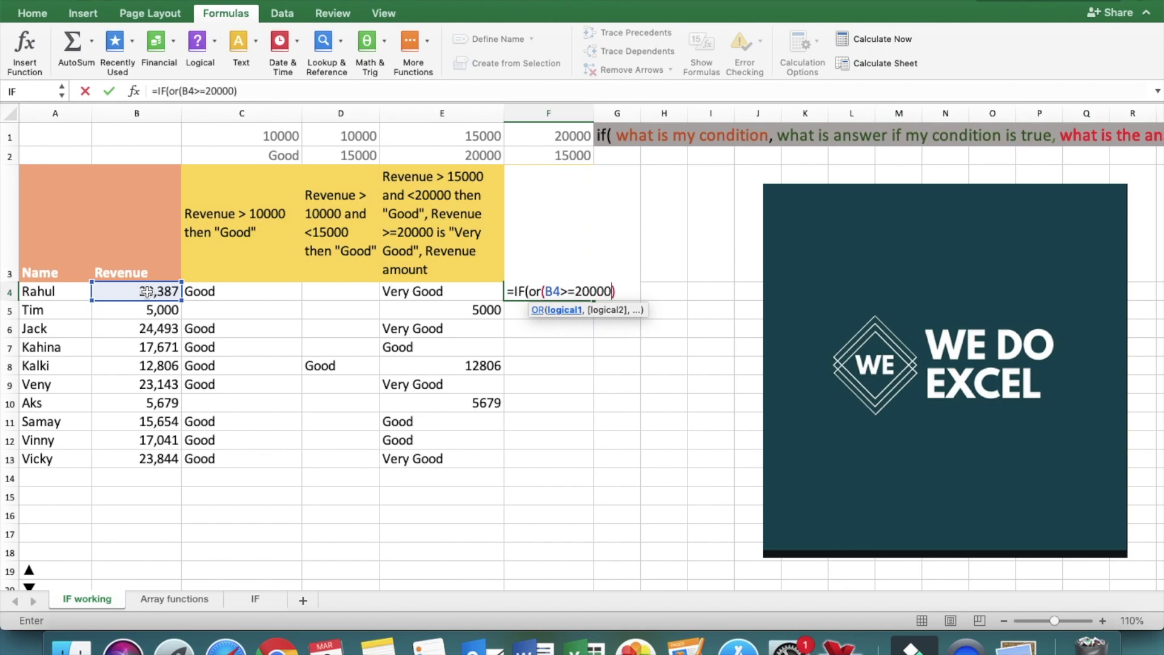
Add B4<=15000 as the second condition of the OR test in the F4 formula
type(",")
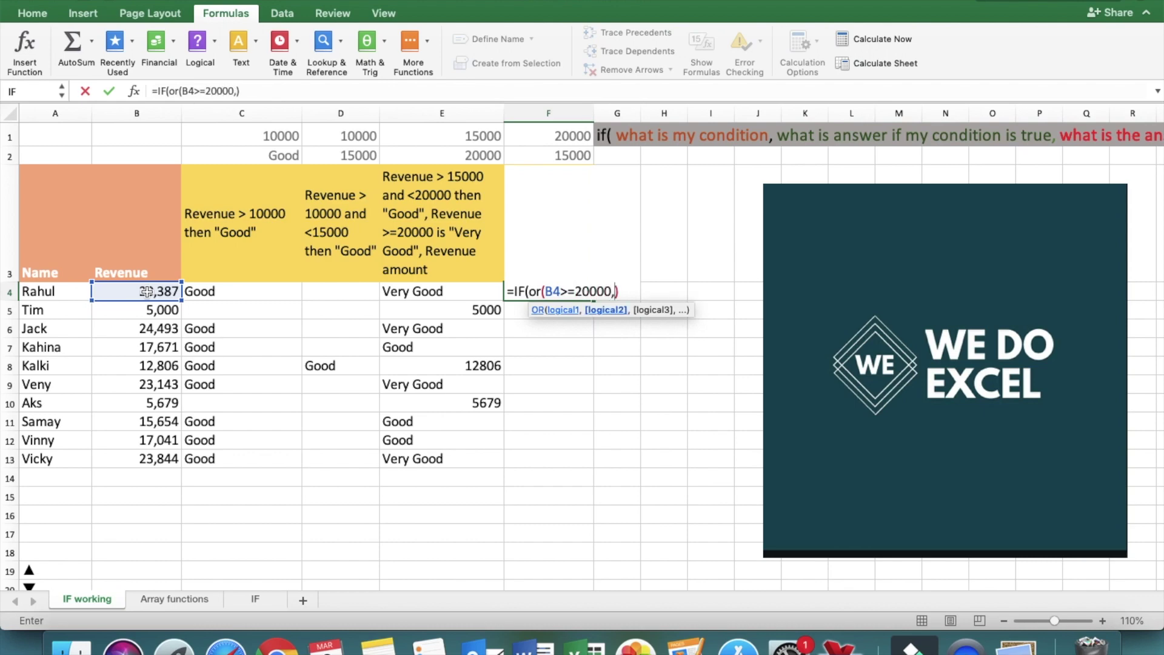
left_click(146, 292)
type("<")
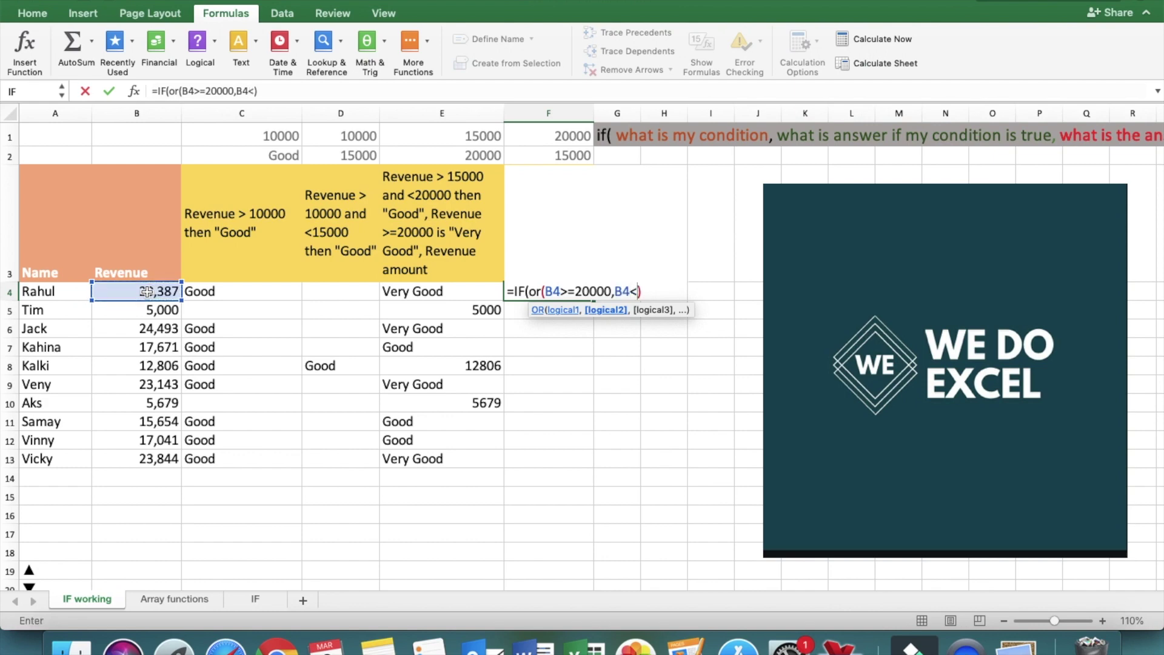
type("=15000")
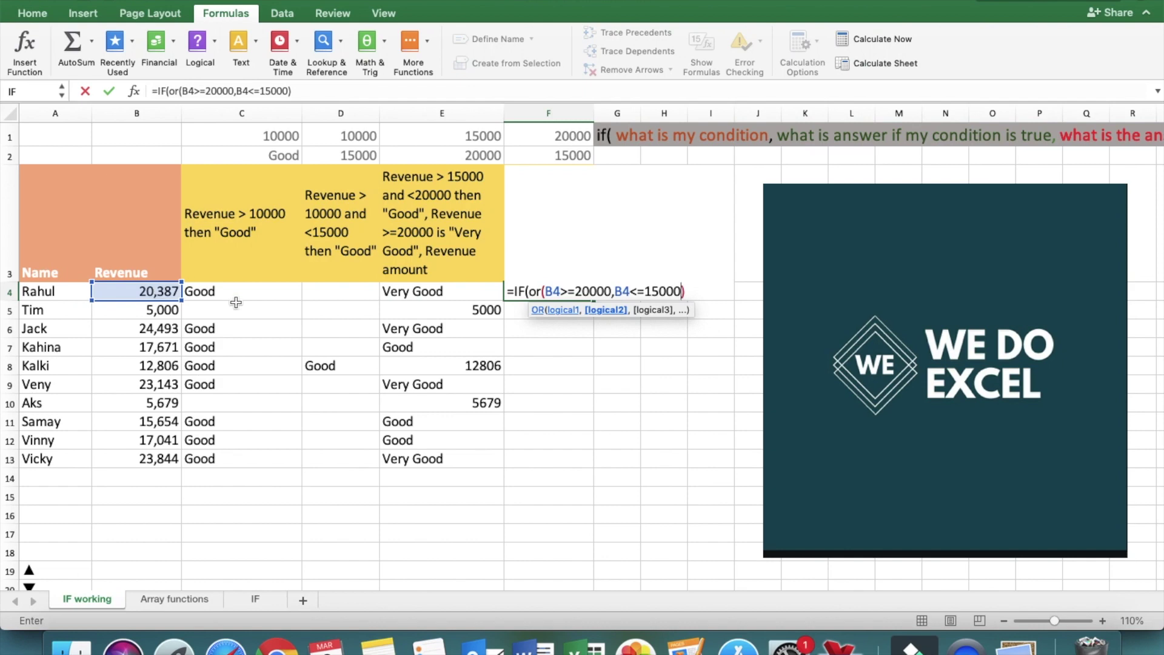
left_click(687, 292)
Return "Alert" as the F4 formula's true result and empty text as its false result, and commit it
type(",")
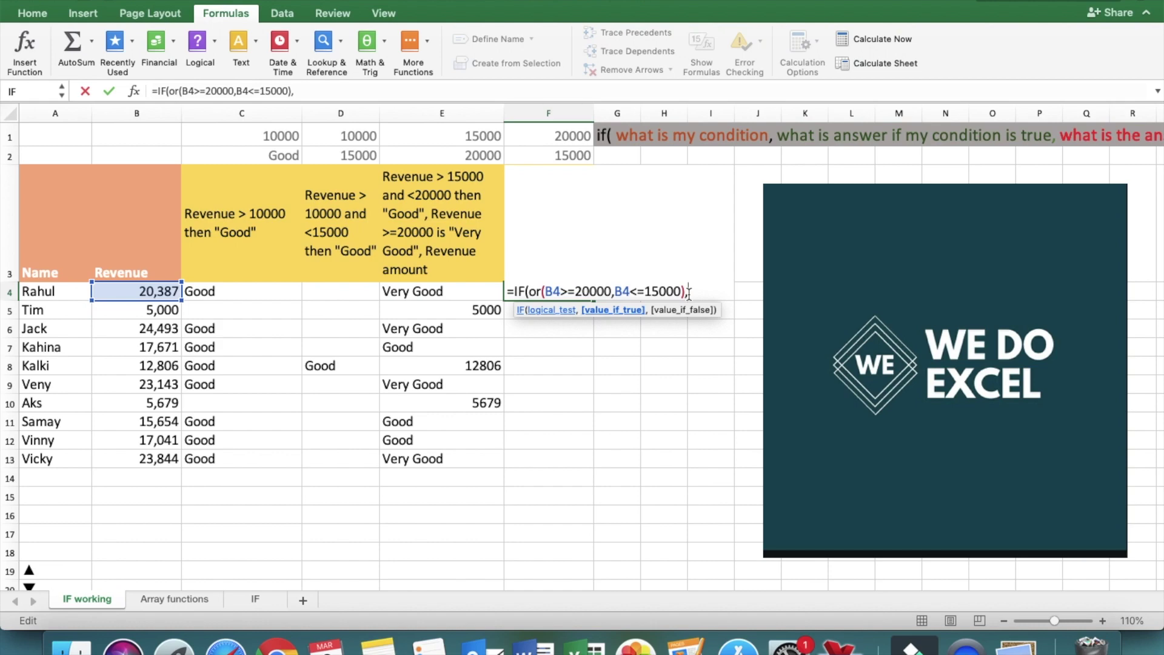
type("\"Alert\",\"")
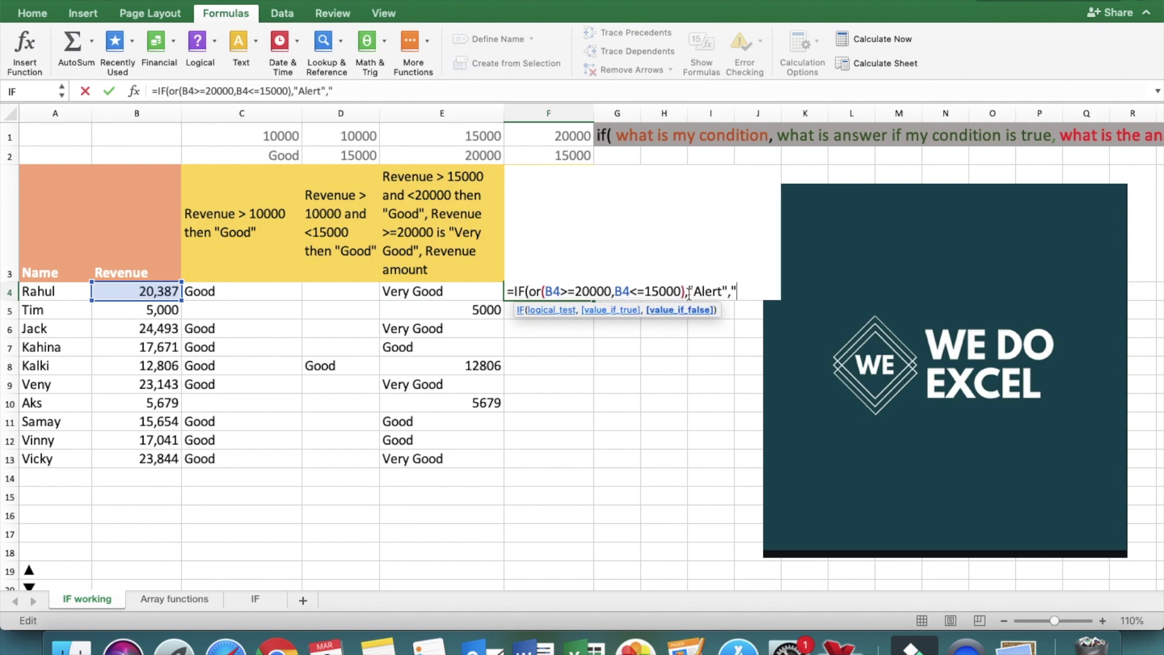
type("\")")
key("Return")
Copy the F4 formula to F5:F13
key("Up")
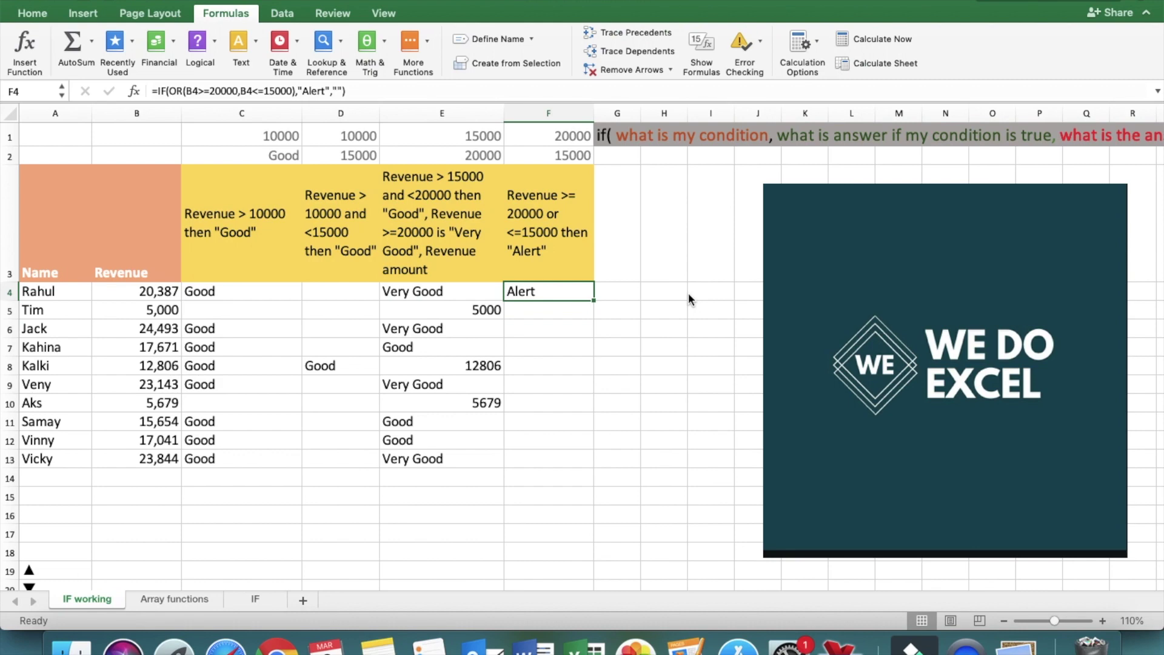
key("super+c")
key("Down")
key("shift+Down")
key("shift+Down")
key("shift+Down")
key("shift+Down")
key("shift+Down")
key("shift+Down")
key("shift+Down")
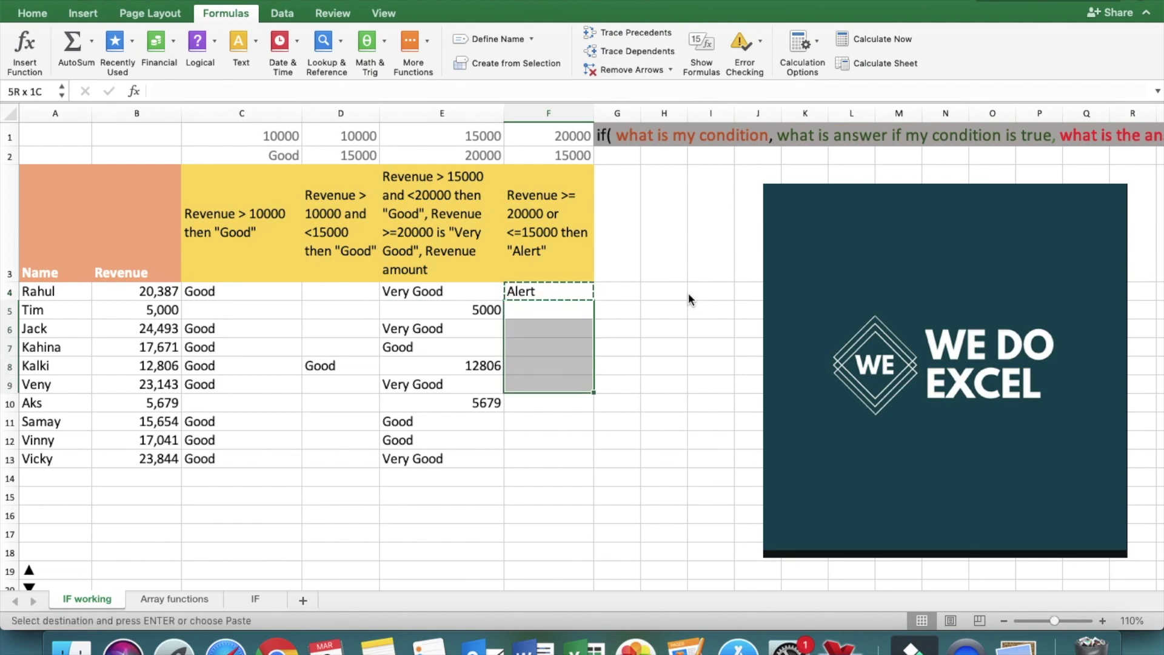
key("shift+Down")
key("super+v")
key("Escape")
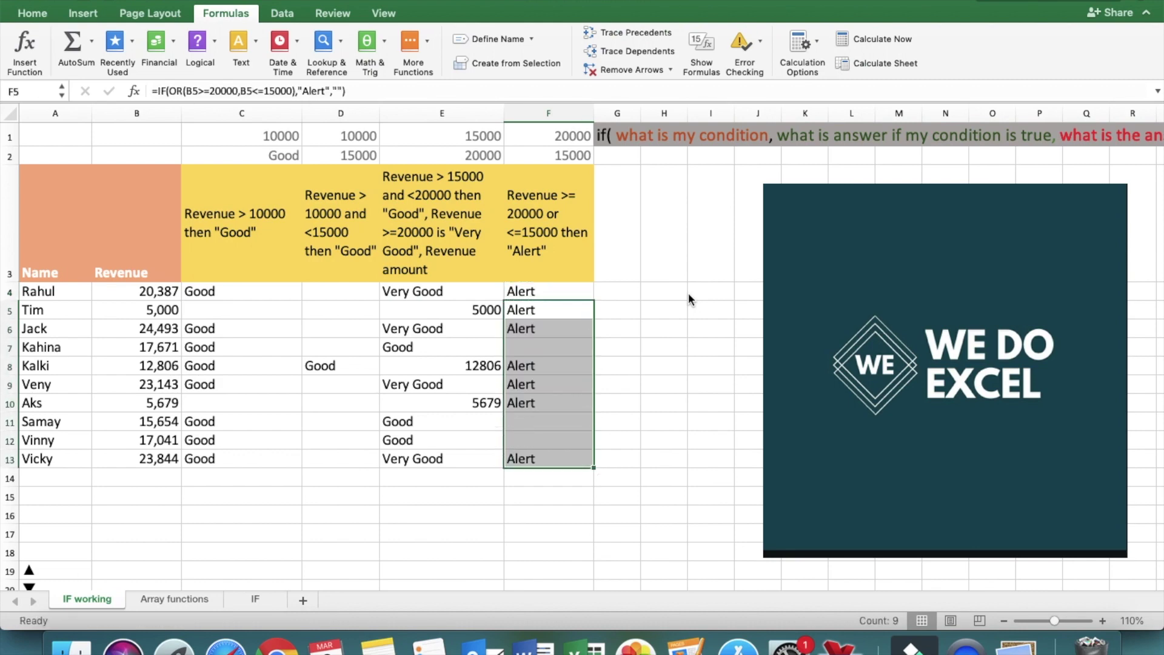
Test the condition formulas with a revenue of 19999 in B4, and undo the change
left_click(120, 291)
type("19999")
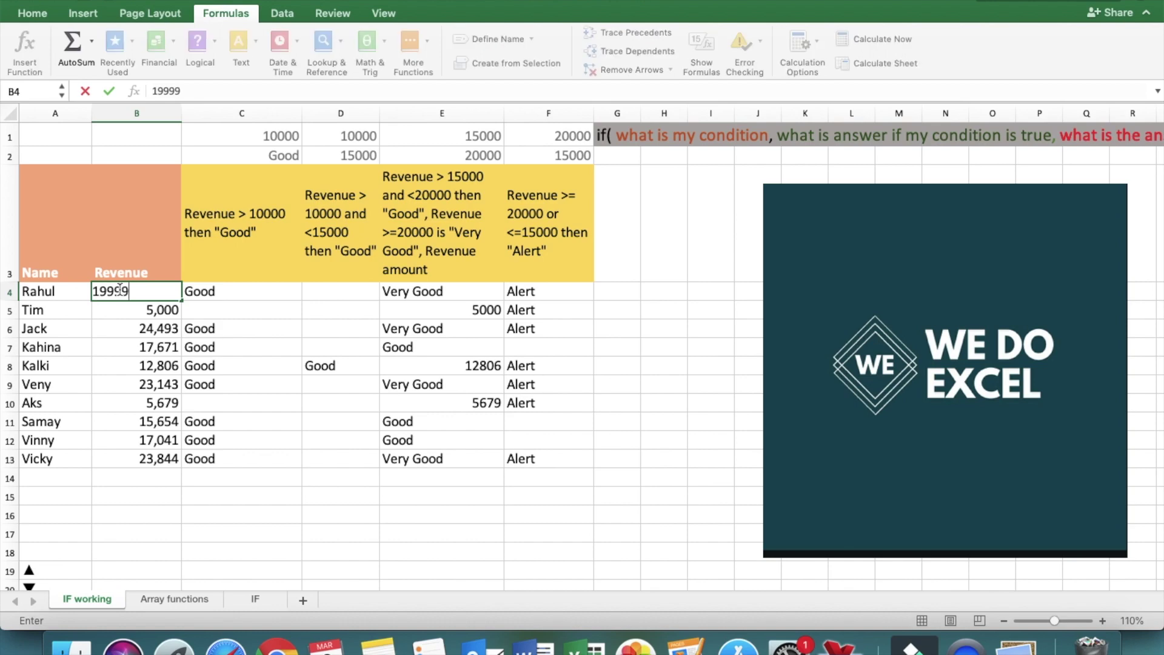
key("Return")
left_click(120, 293)
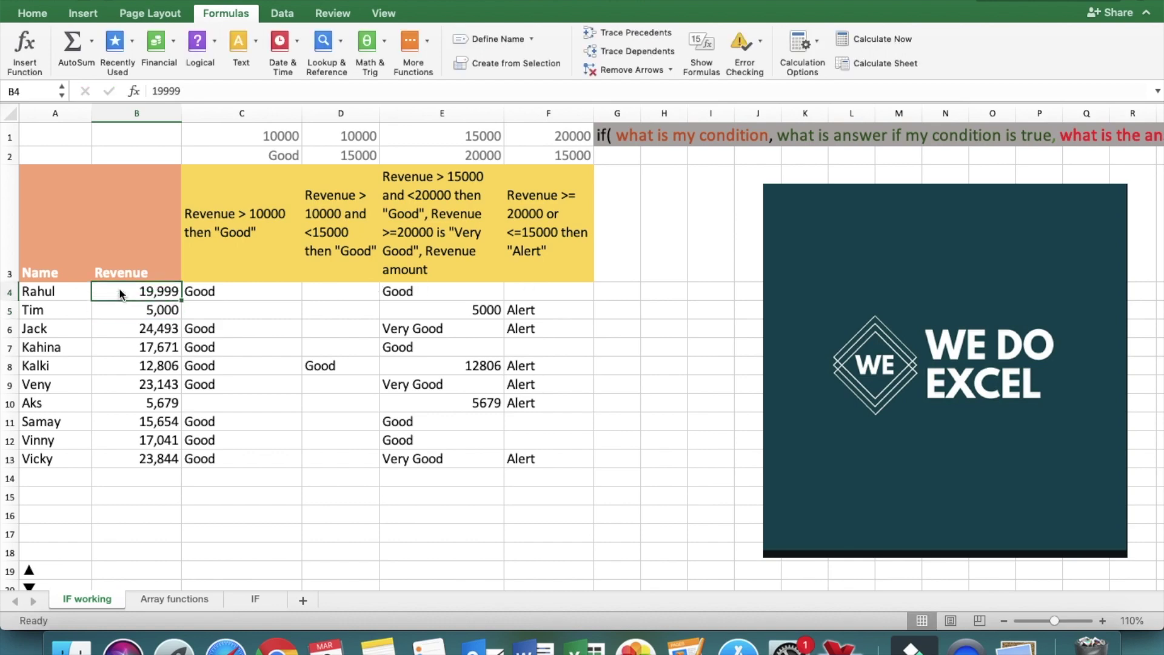
key("super+z")
key("super+z")
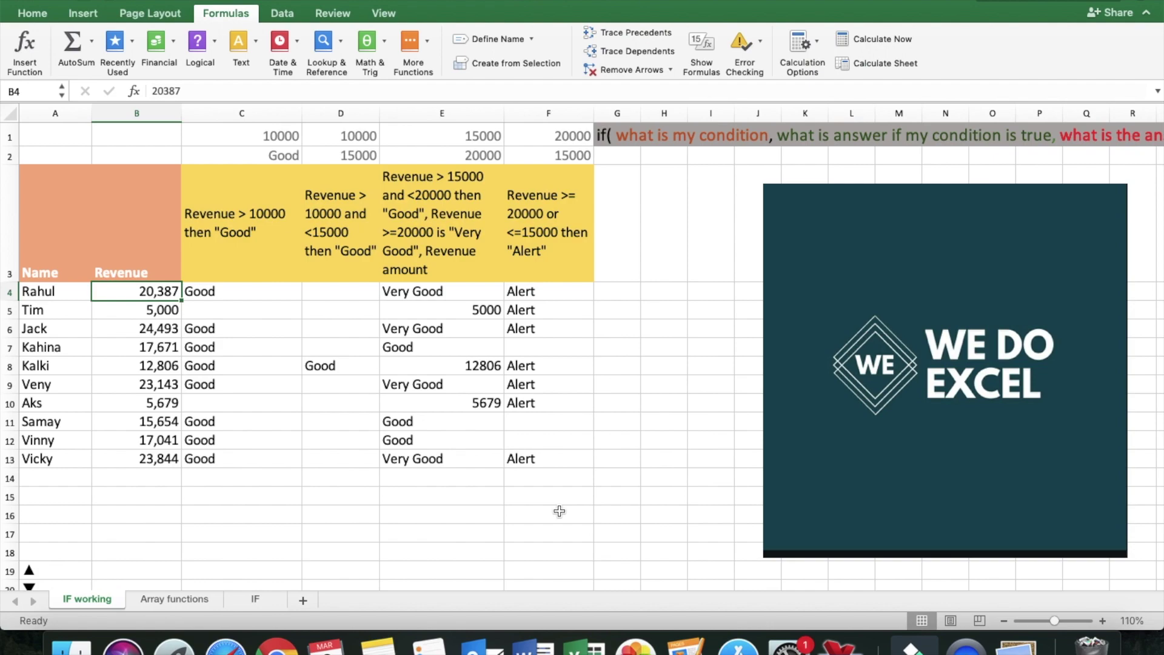
key("ctrl+super+f")
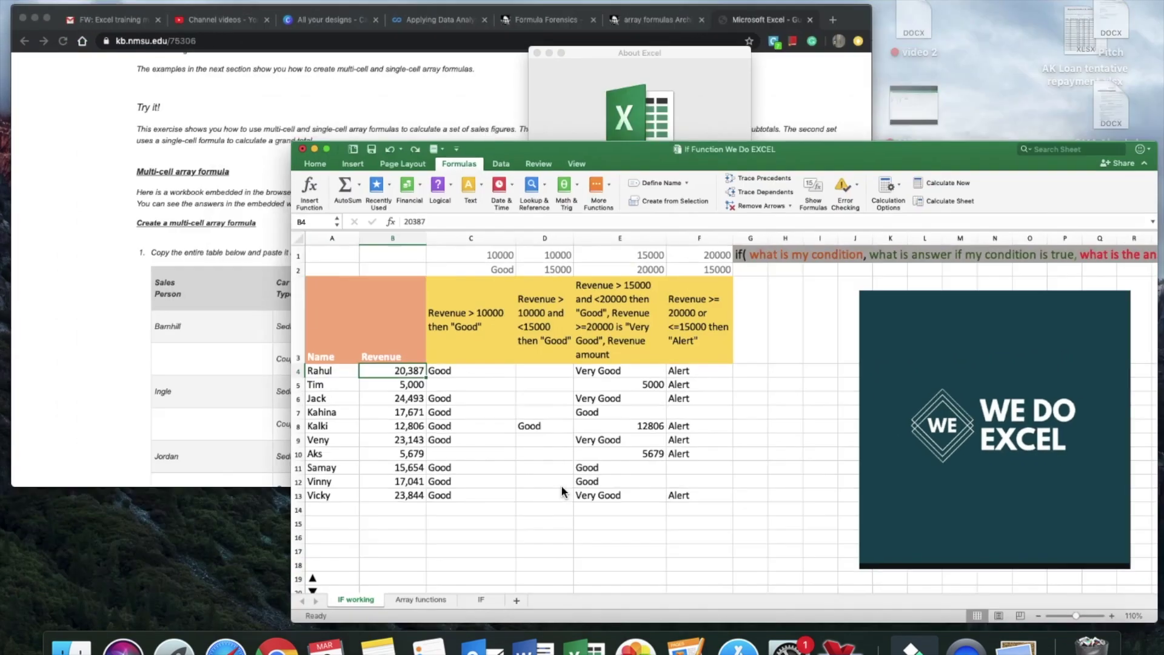
key("ctrl+super+f")
Examine the +-5 % threshold table, comparing the actual and budget revenue cells in row 22
scroll(750, 525, "down", 10)
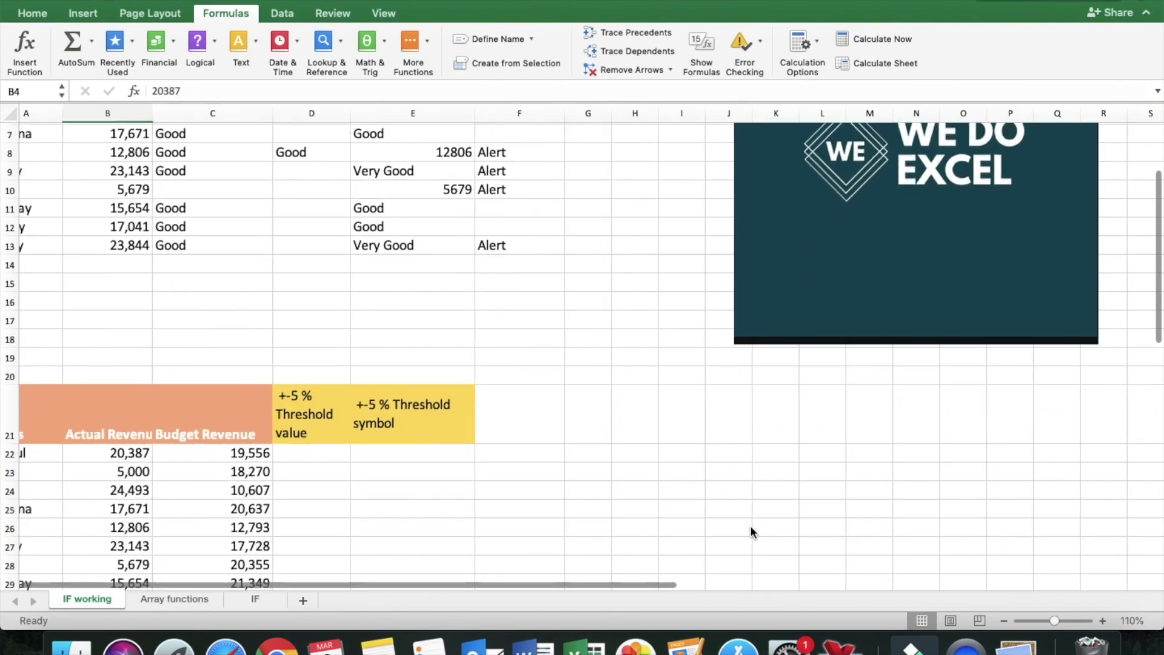
scroll(750, 525, "down", 3)
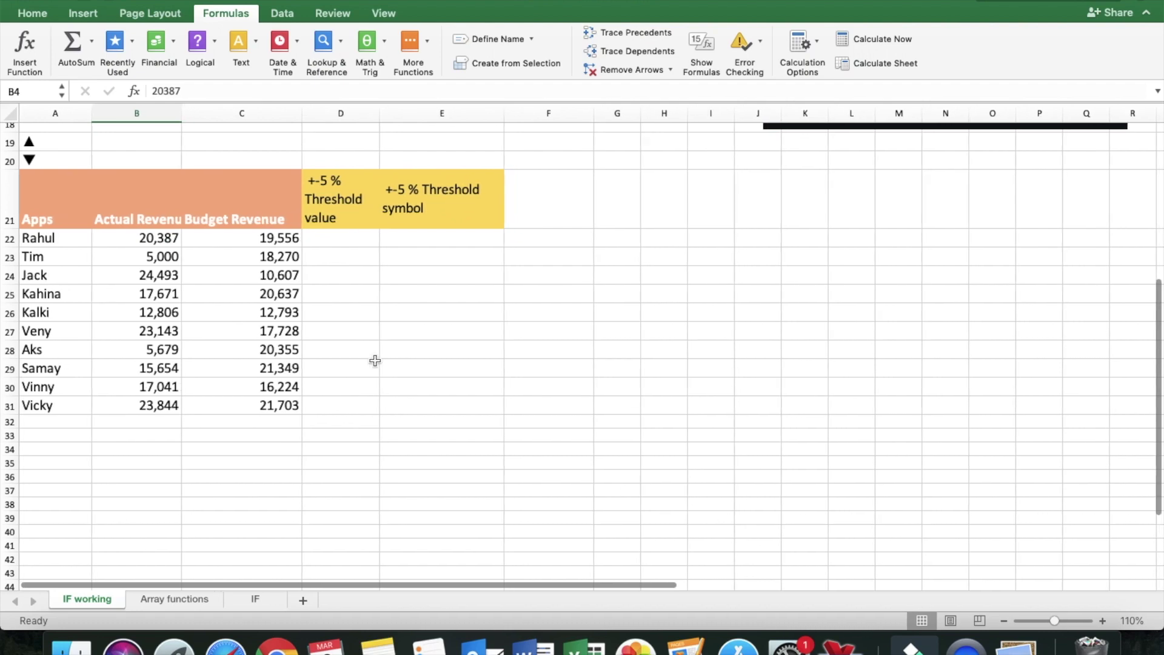
scroll(375, 360, "up", 8)
scroll(375, 361, "down", 10)
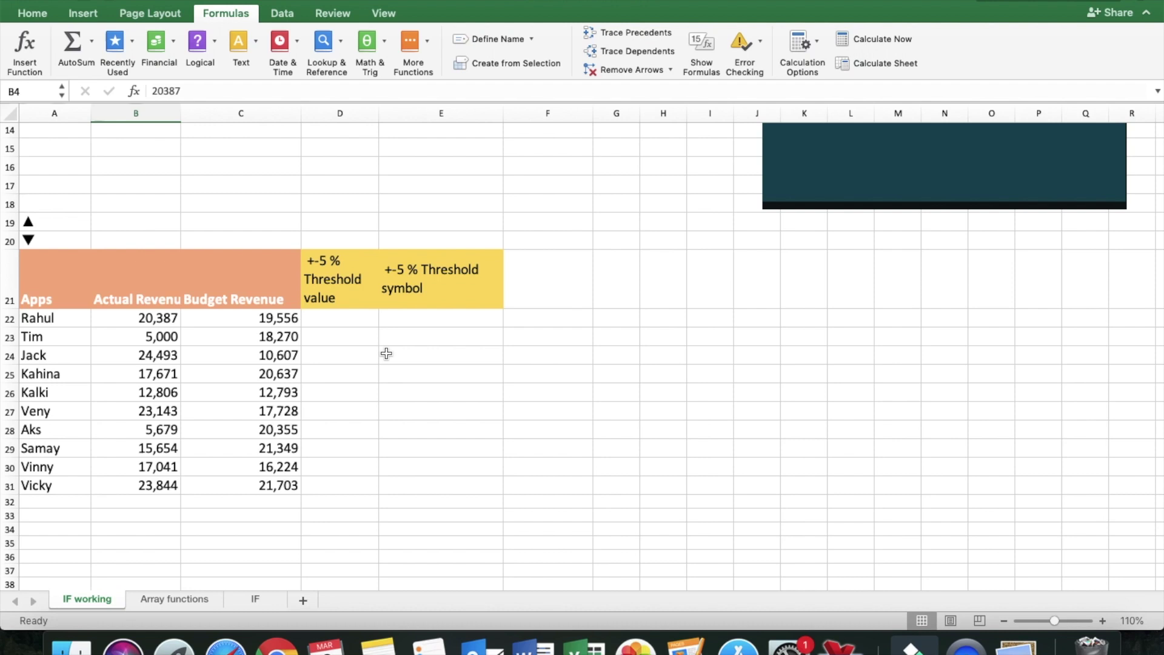
left_click(340, 318)
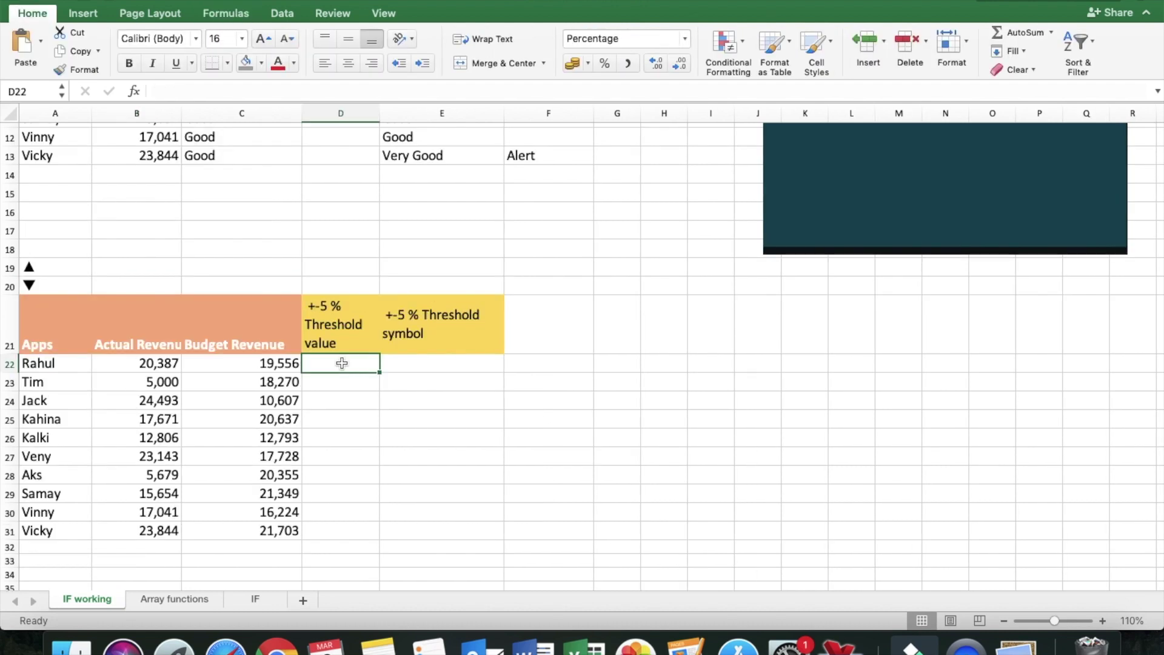
key("Left")
key("Left")
key("Right")
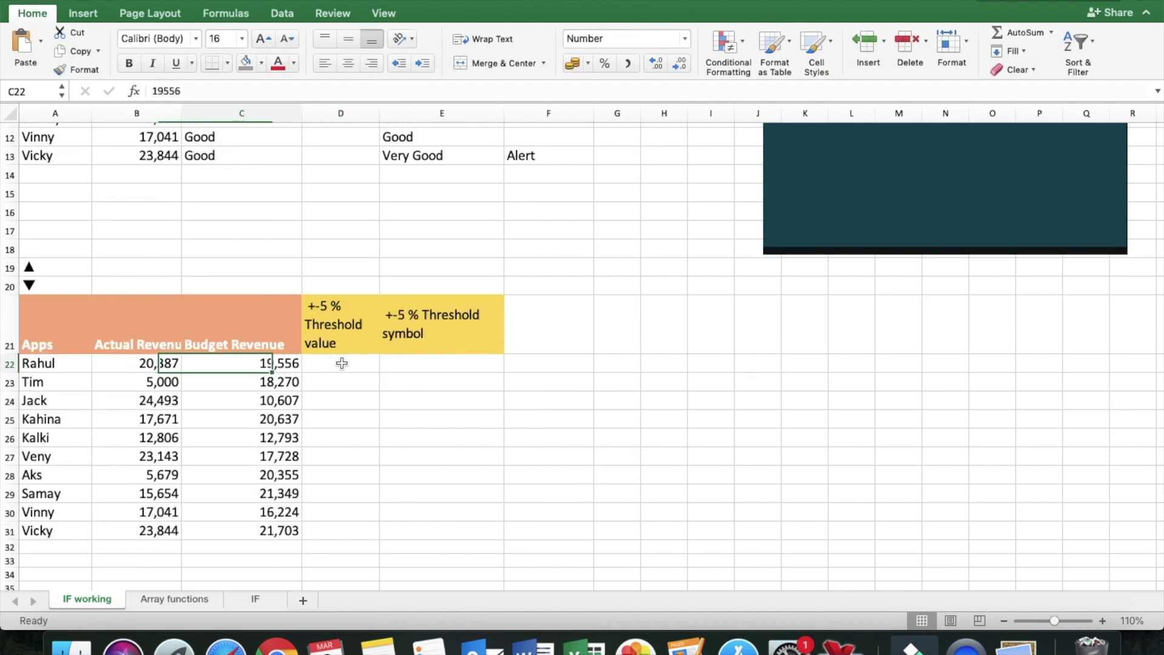
key("Left")
key("Right")
key("Left")
key("Left")
key("Right")
key("Right")
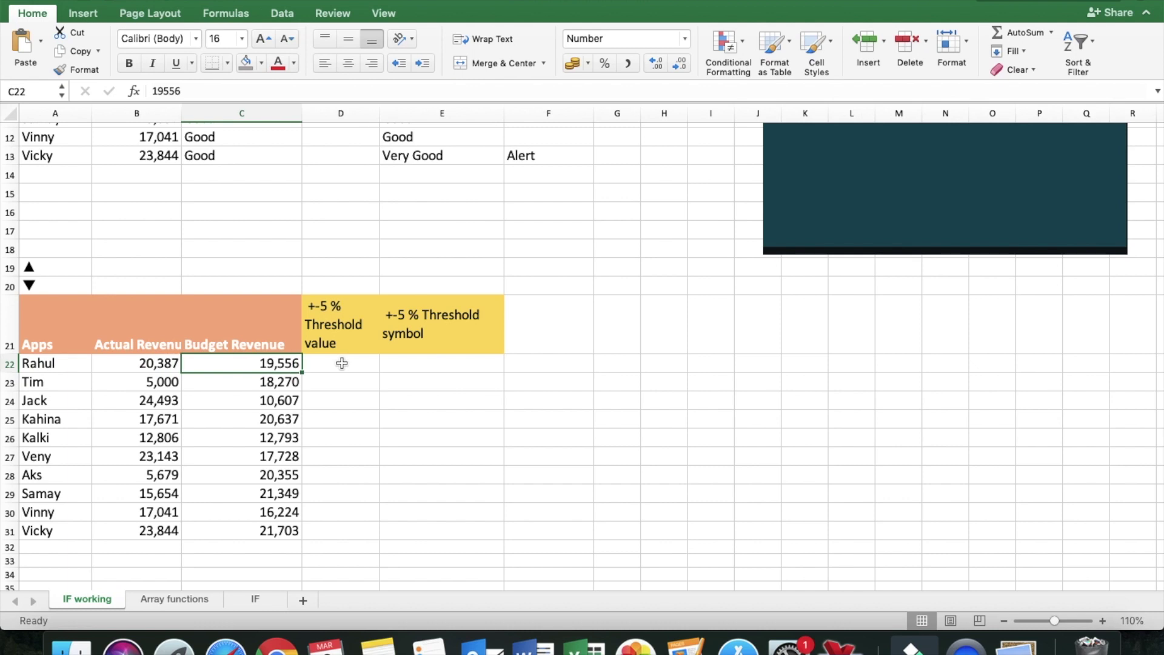
key("Left")
key("Right")
key("Left")
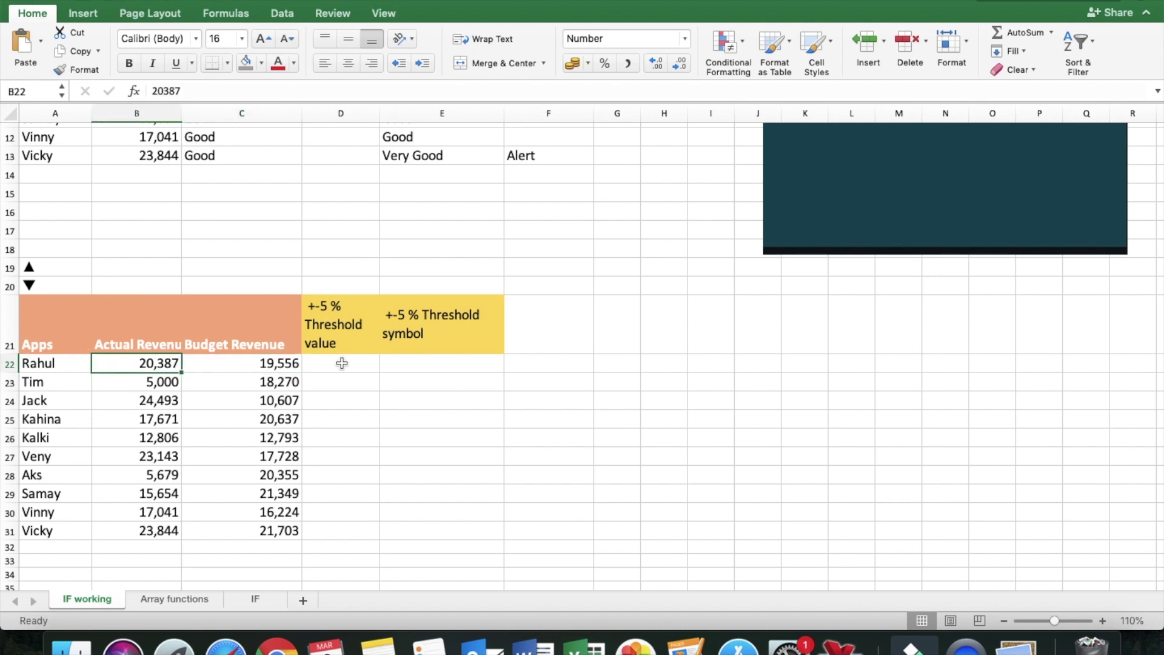
key("Right")
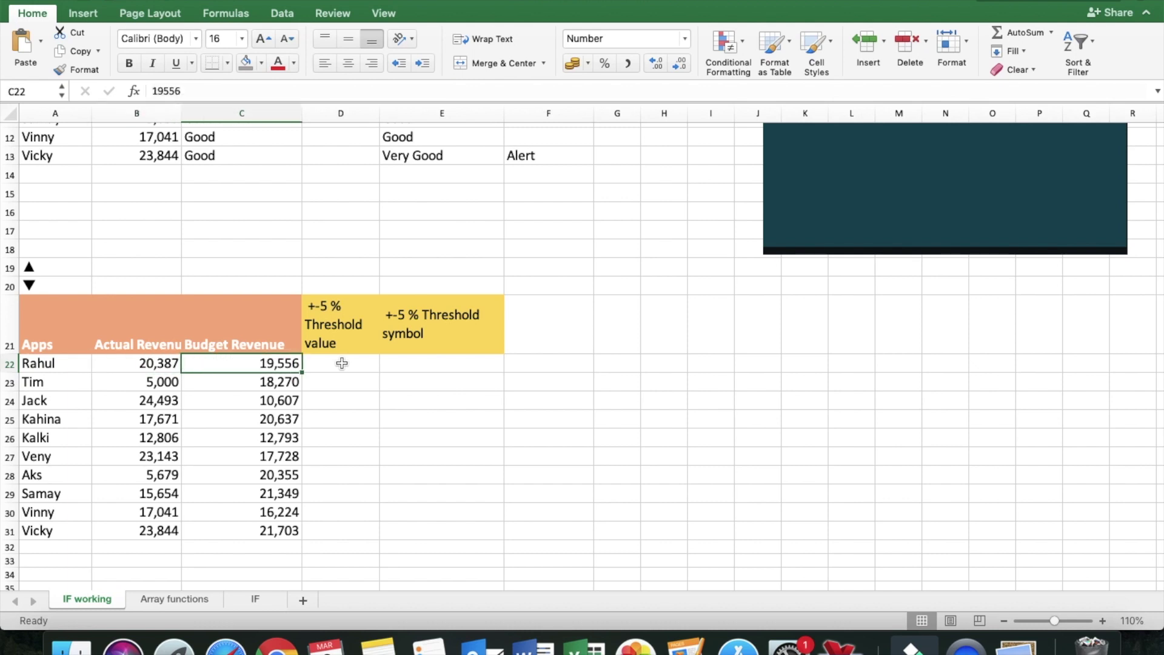
Enter the formula =B22/C22-1 in D22 and fill it down to D31
key("Down")
key("Up")
key("Right")
type("=")
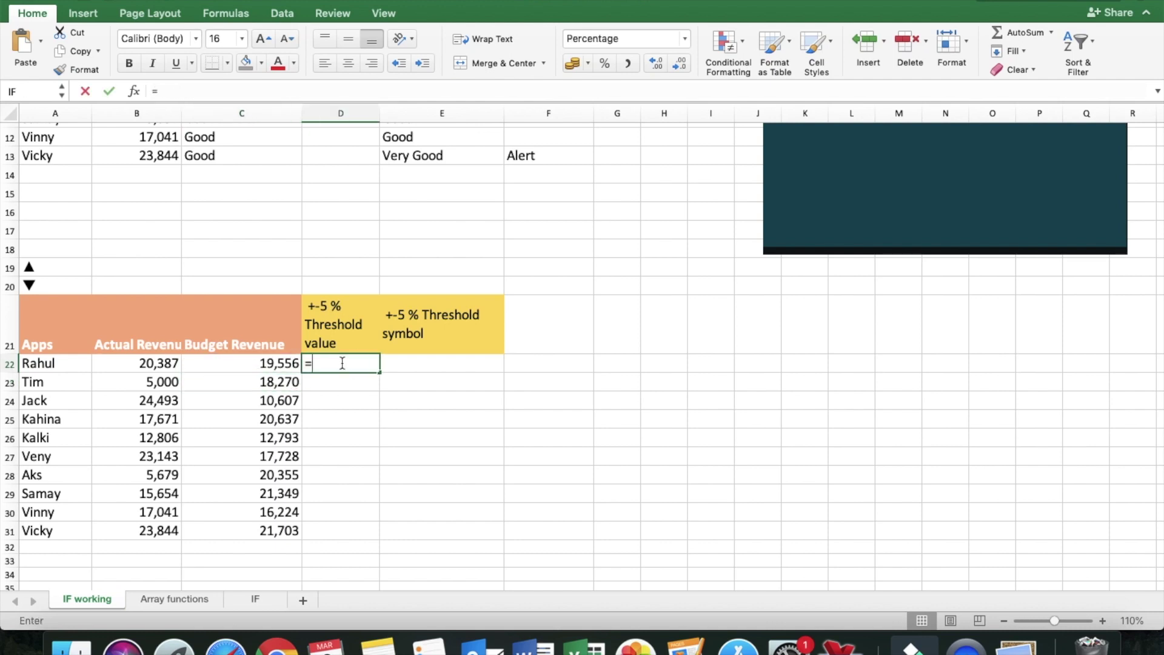
key("Left")
key("Left")
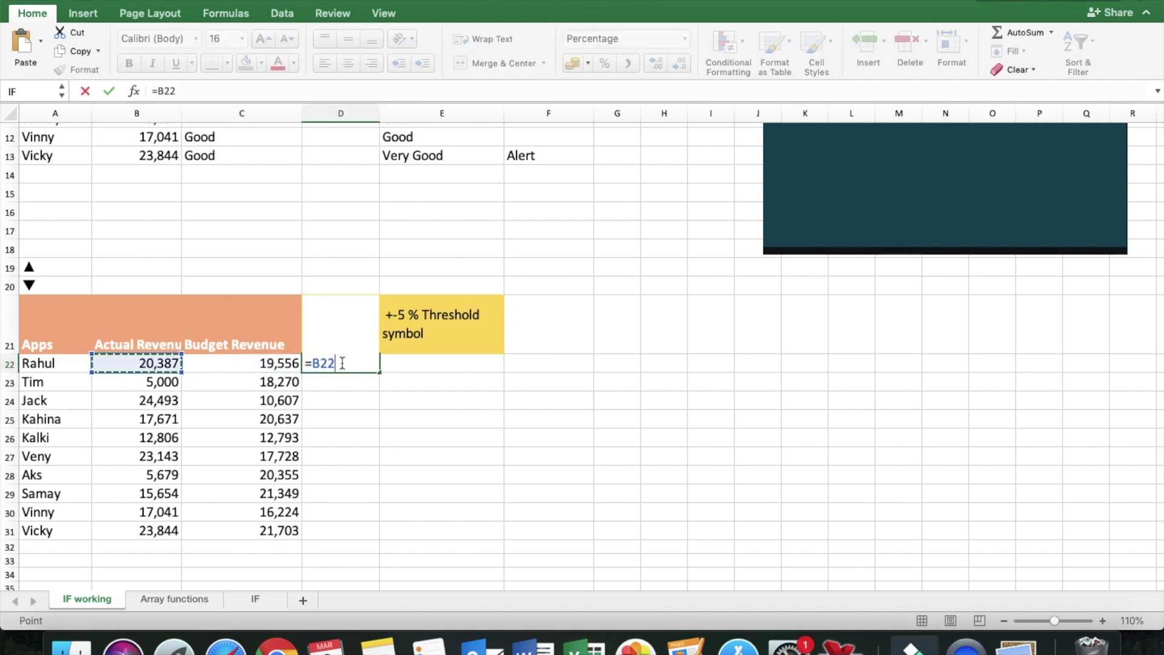
type("/")
key("Left")
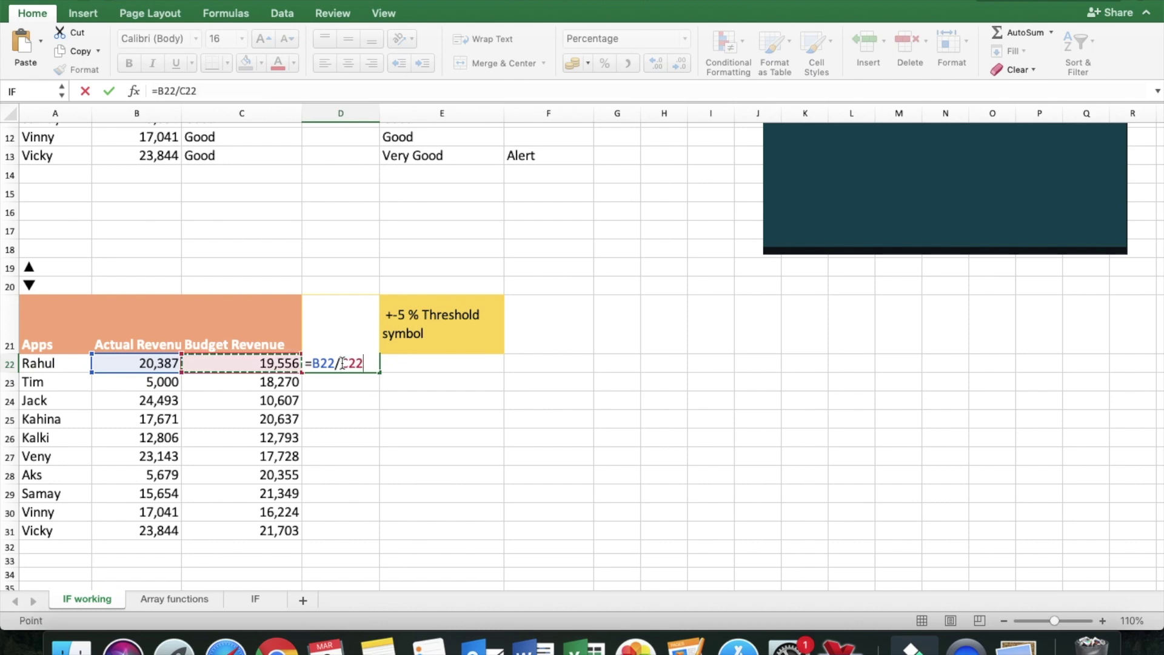
key("Return")
left_click(343, 364)
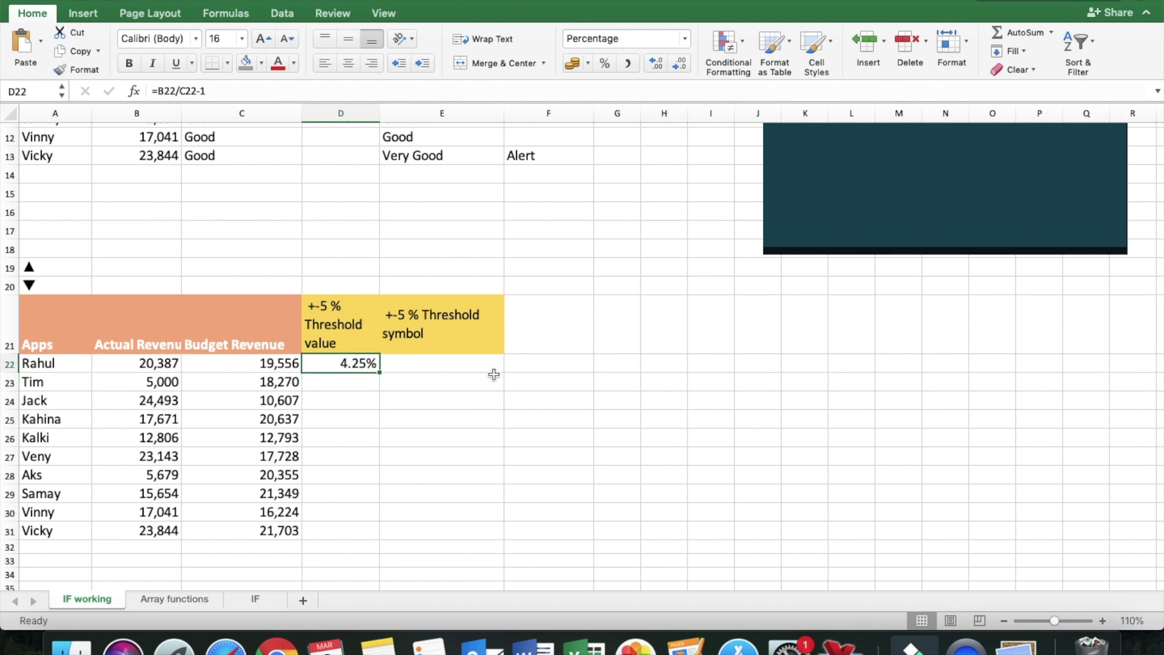
double_click(380, 372)
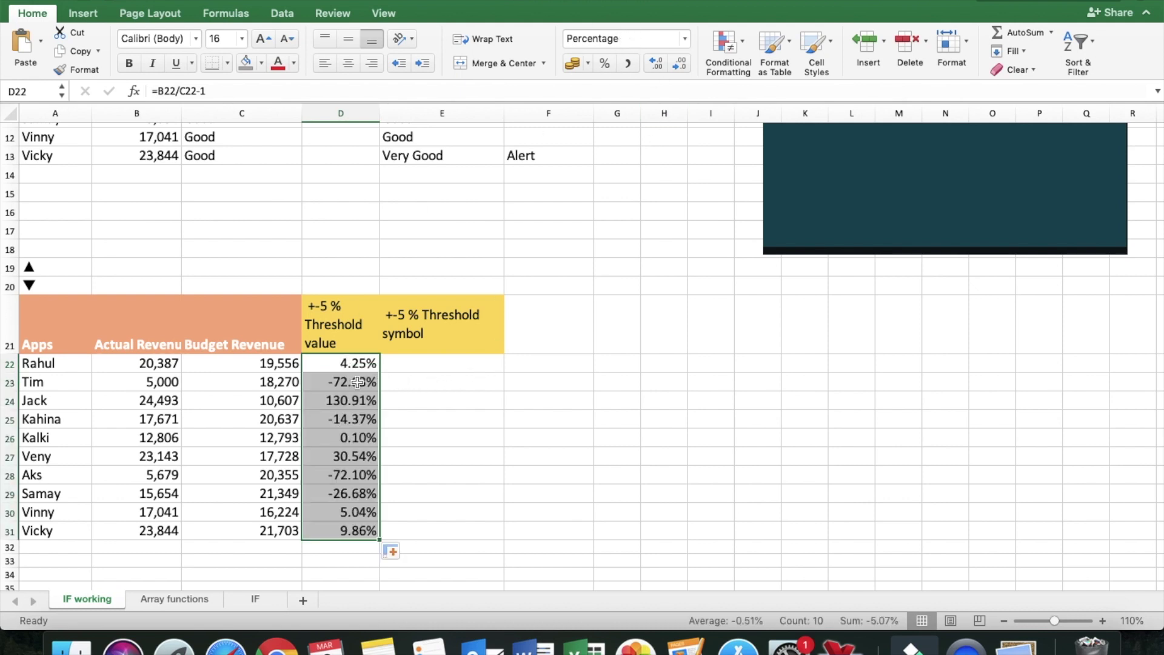
Examine the actual-versus-budget variance percentages in D22:D31 against the +-5 % threshold
left_click(354, 368)
key("Left")
key("Right")
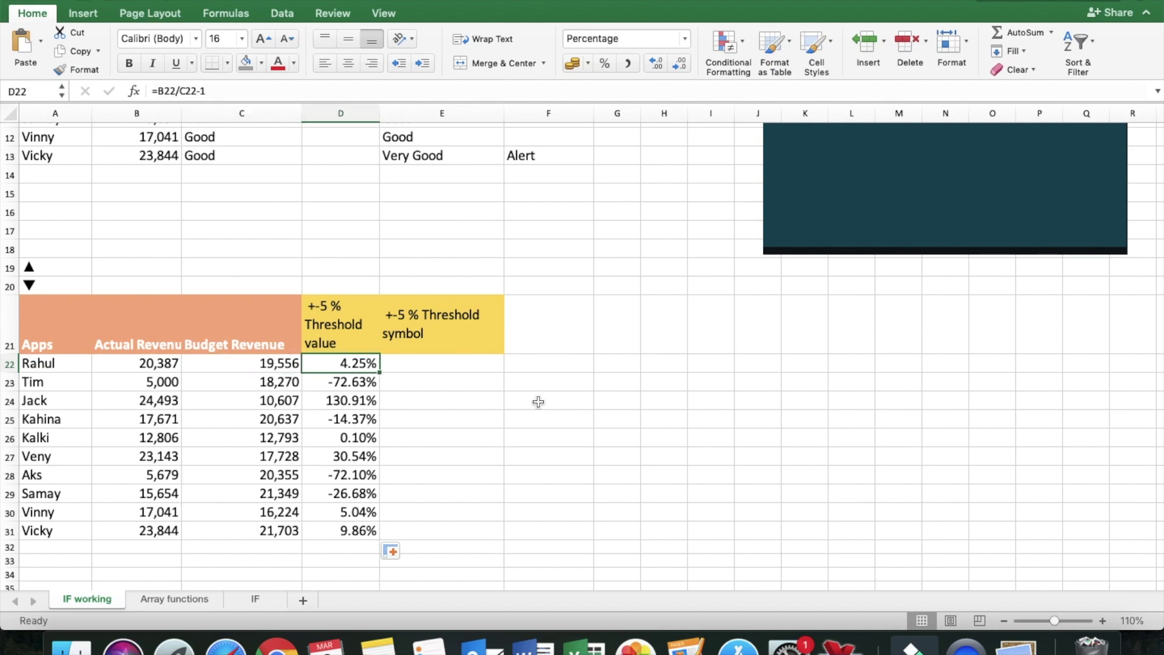
key("Down")
key("Down")
key("Down")
key("Down")
key("Down")
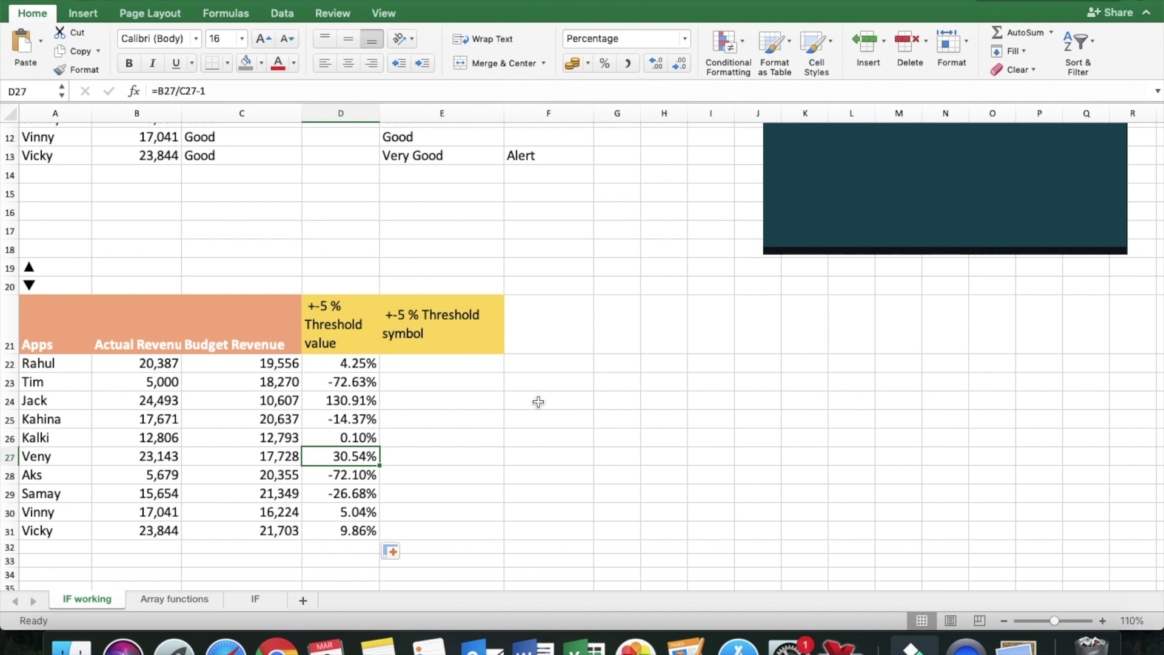
key("Down")
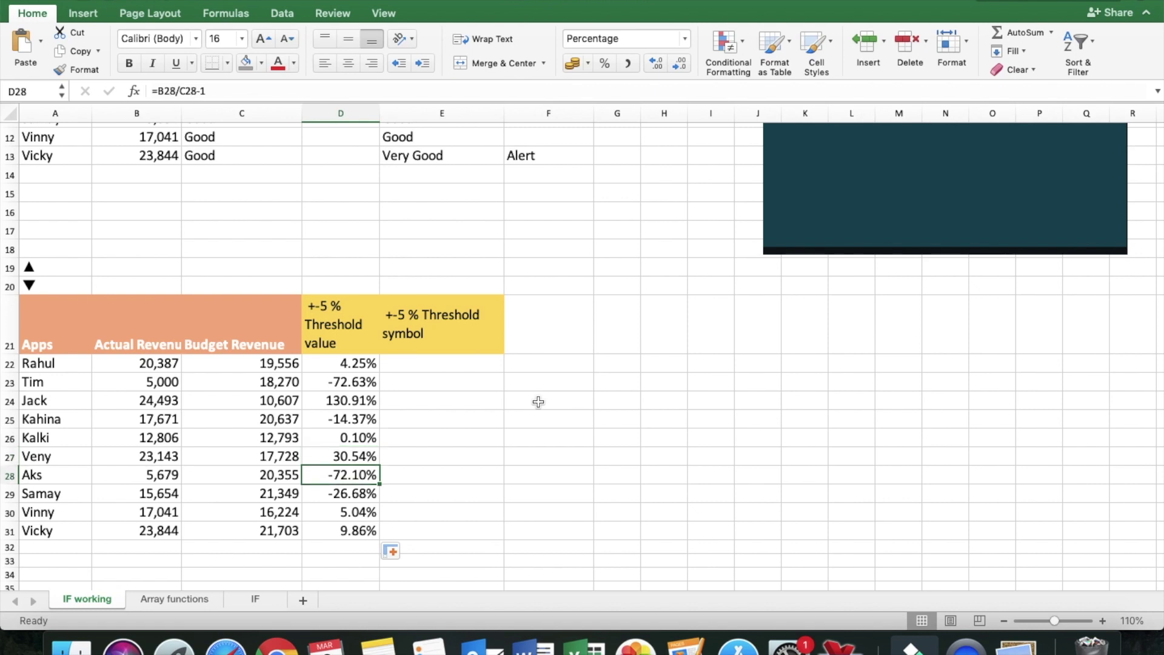
key("Down")
key("Down")
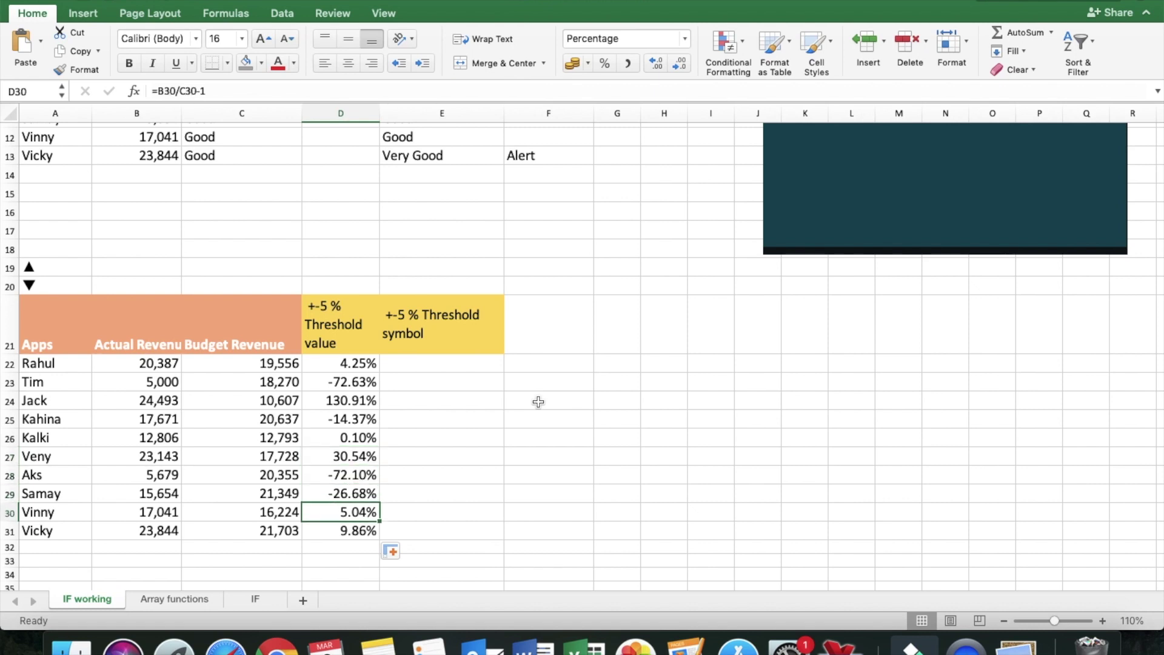
key("Down")
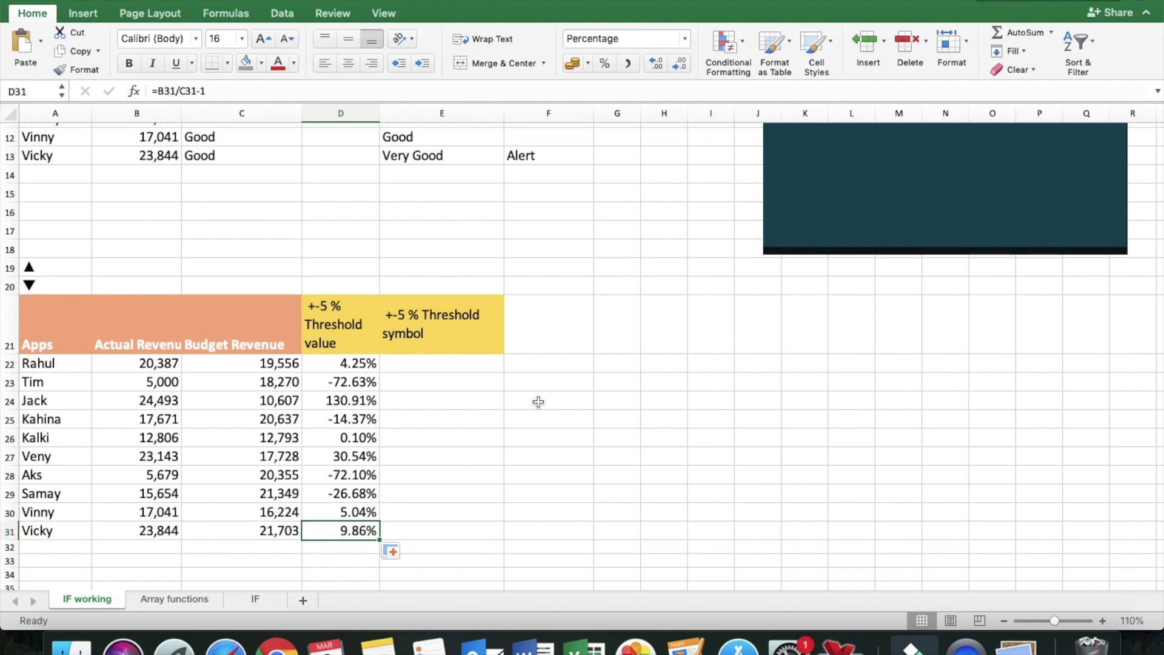
key("Up")
key("Up")
key("Up")
key("Up")
key("Up")
key("Up")
key("Up")
key("Up")
key("Up")
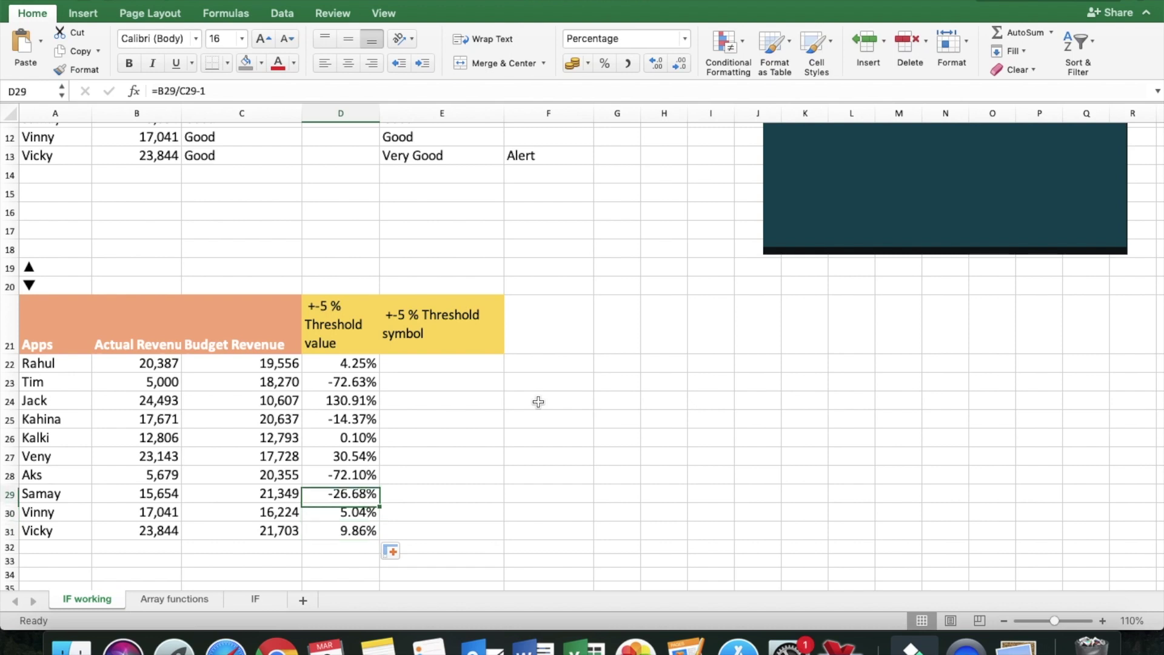
key("Up")
key("Down")
key("Down")
key("Down")
key("Down")
key("Down")
key("Down")
key("Down")
key("Down")
key("Down")
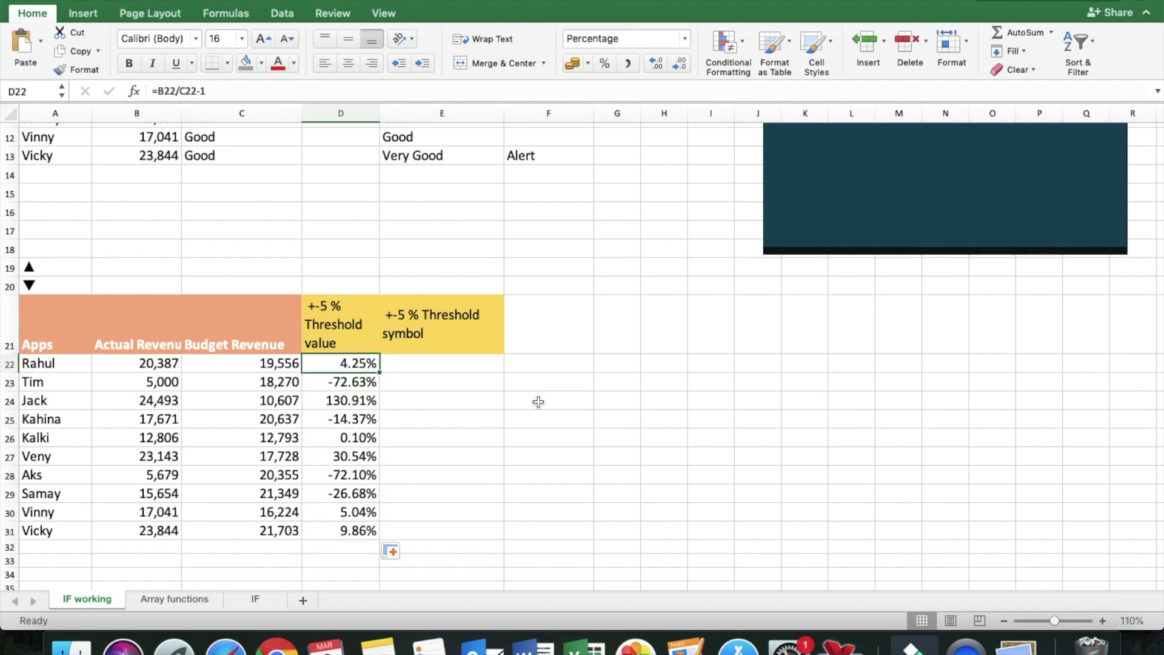
key("Up")
key("Up")
key("Up")
key("Up")
key("Up")
key("Up")
key("Up")
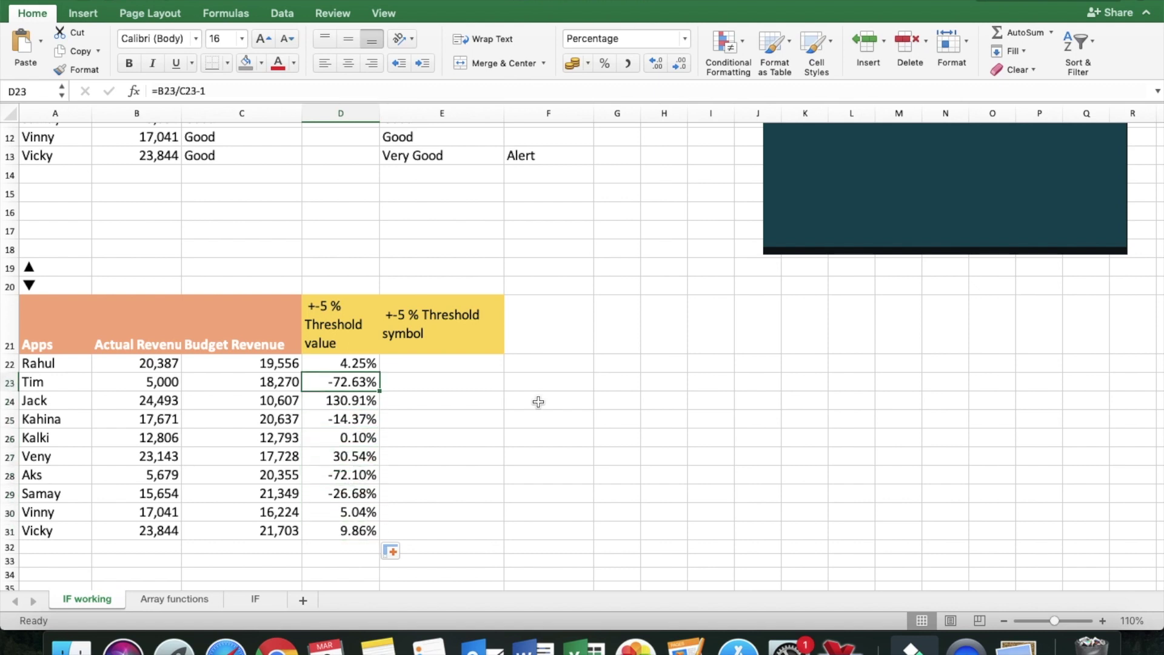
key("Up")
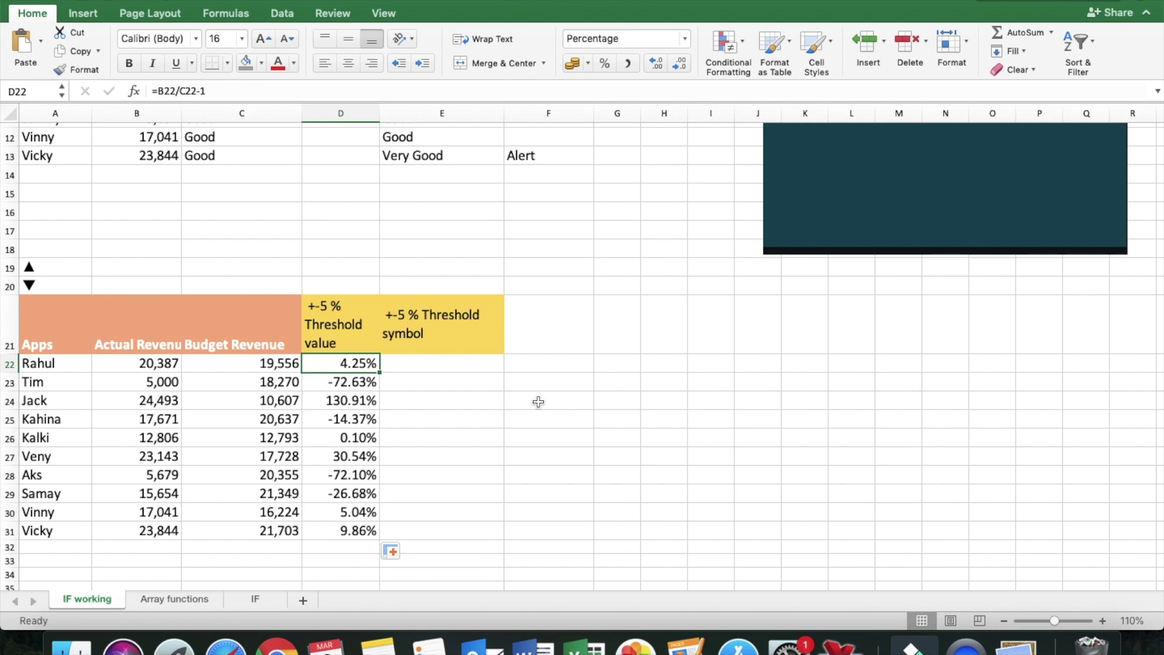
Wrap the D22 formula in an IF with an OR whose first test is B22/C22-1>5%
left_click(157, 91)
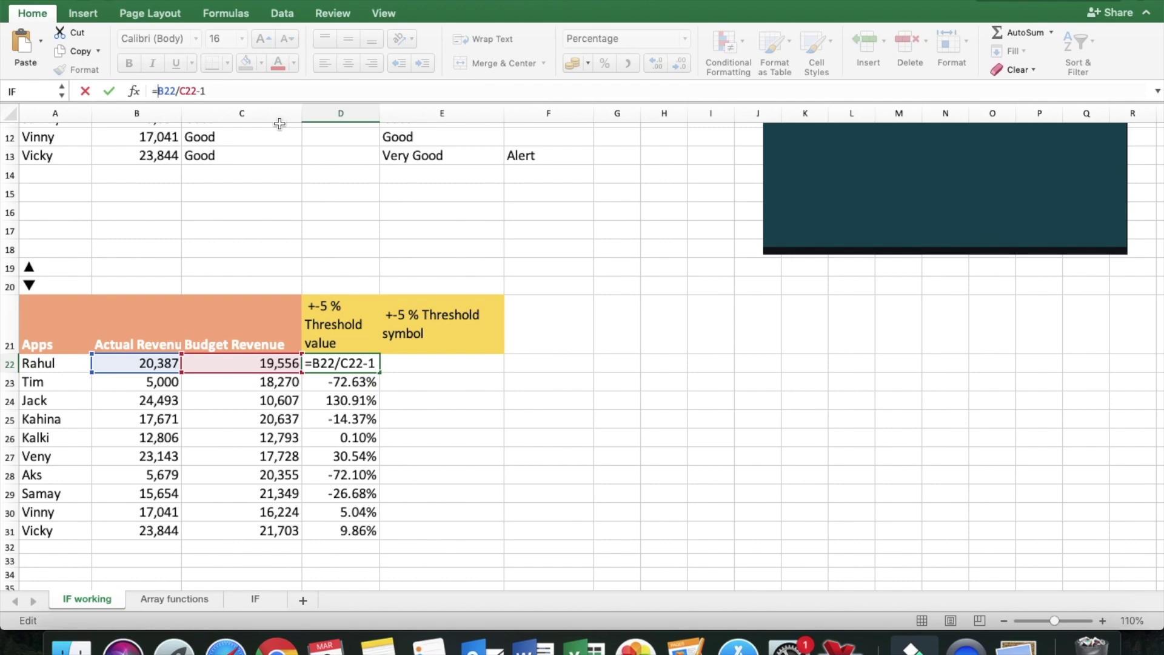
type("if")
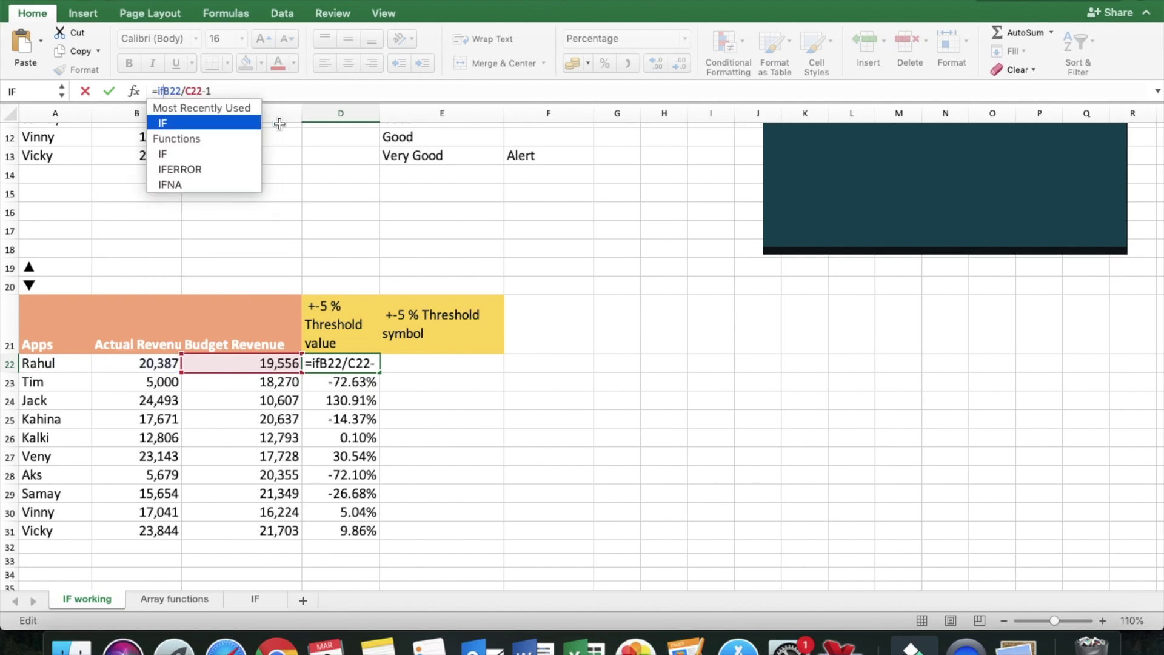
type("(")
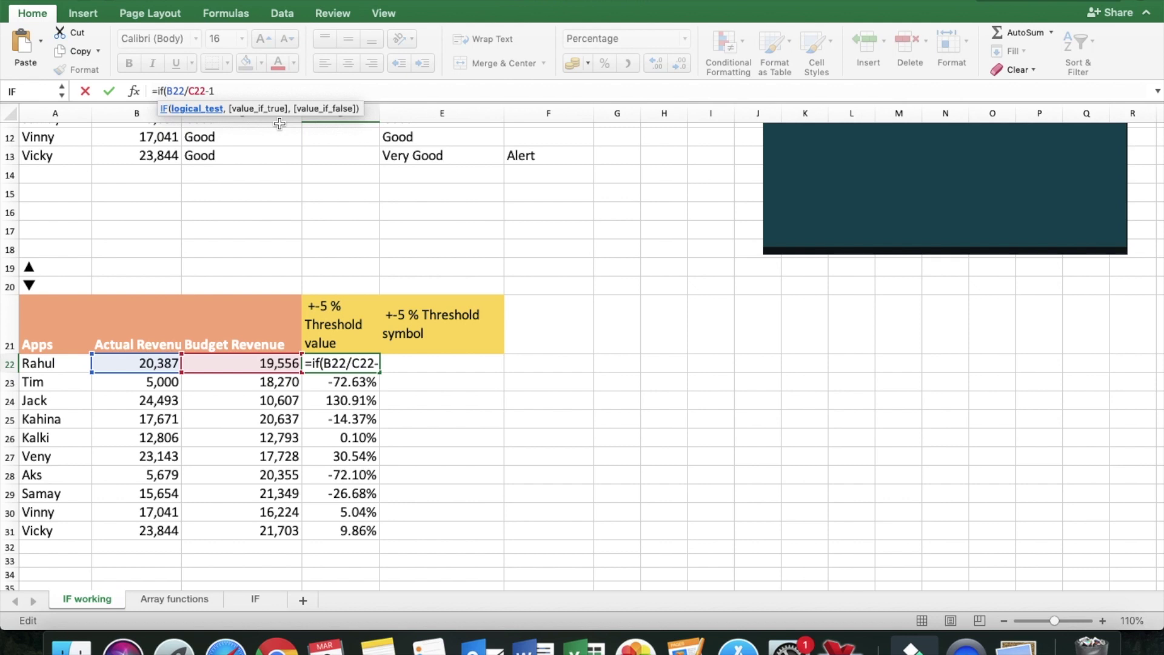
type("or")
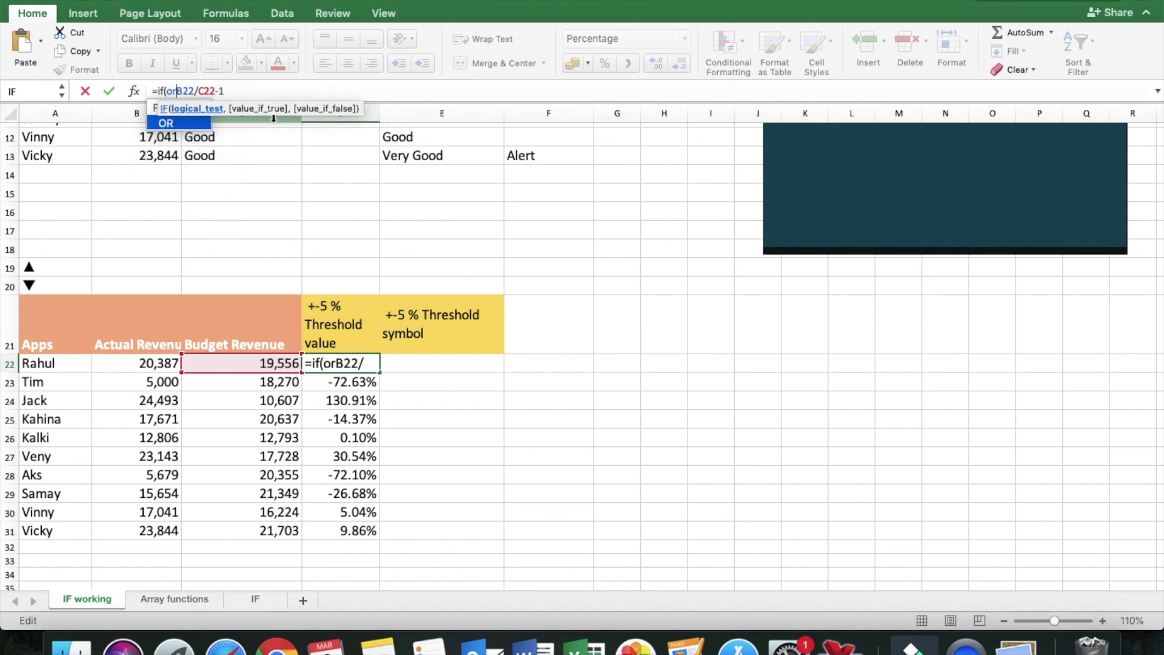
type("(")
left_click(251, 90)
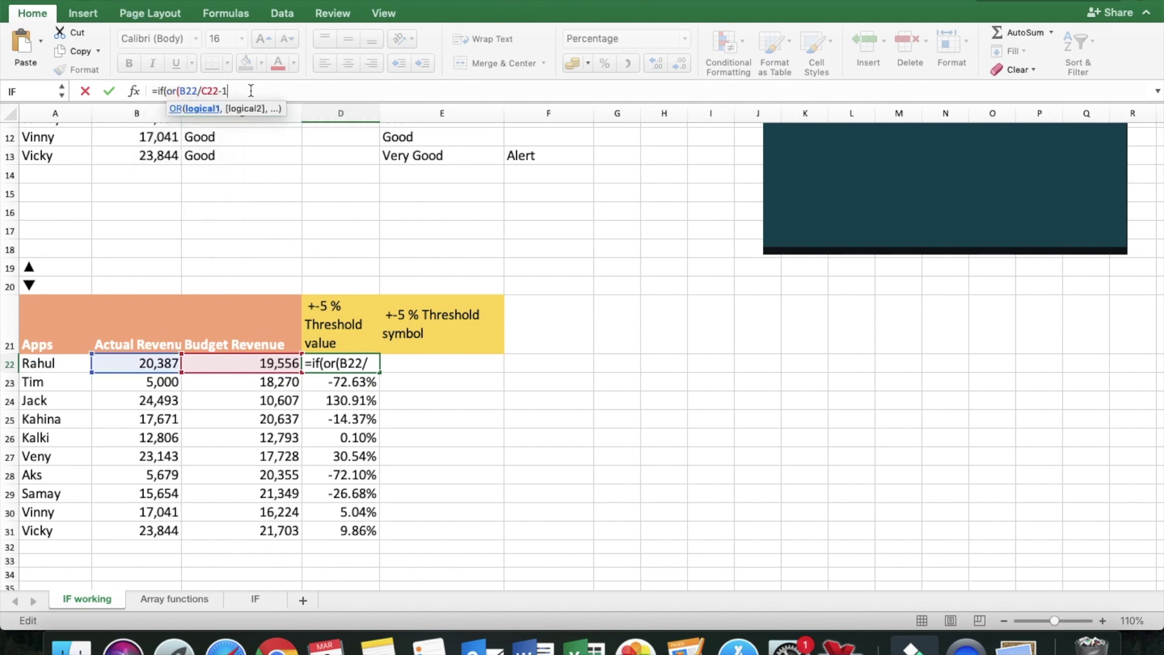
type(">%")
key("BackSpace")
type("5%,")
Add B22/C22-1<-5% as the second OR test in the D22 formula, reusing the existing expression, and close the OR
left_click_drag(180, 91, 241, 91)
key("super+c")
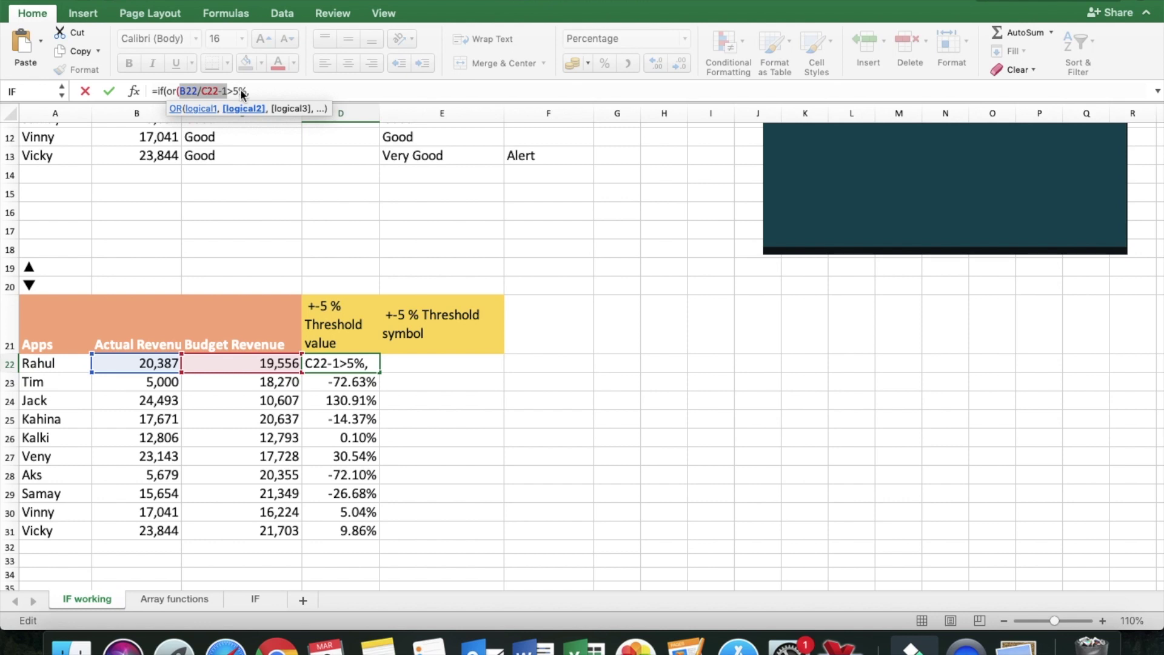
left_click(250, 92)
key("super+v")
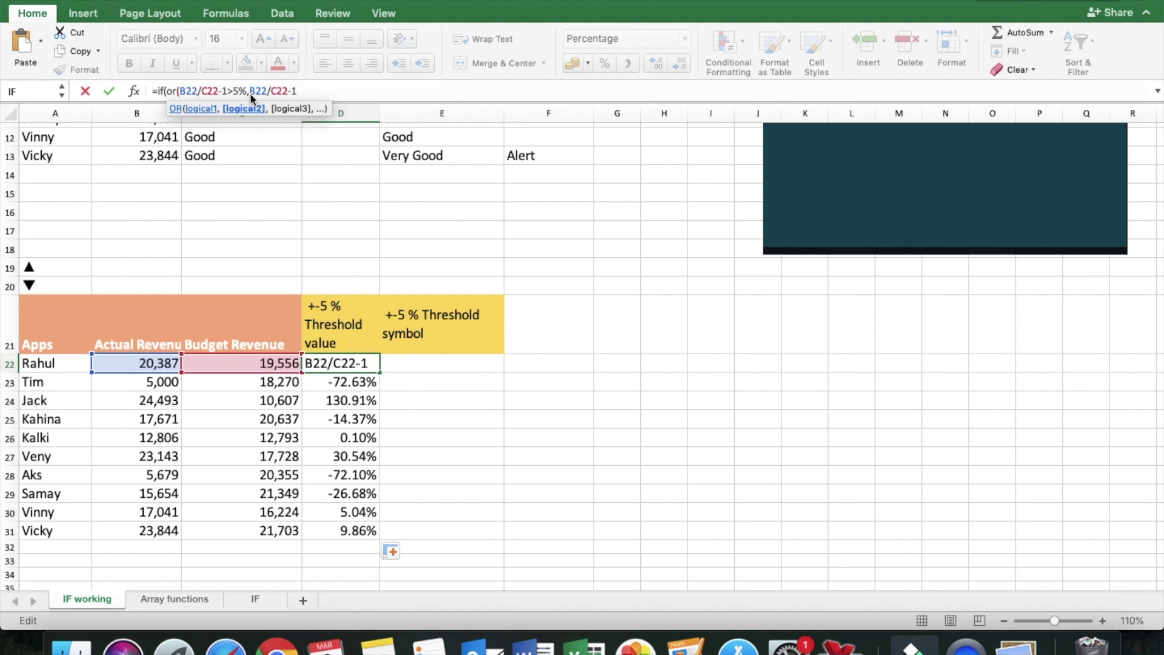
type(">")
type("-")
type("%")
key("BackSpace")
key("BackSpace")
key("BackSpace")
type("<-5%)")
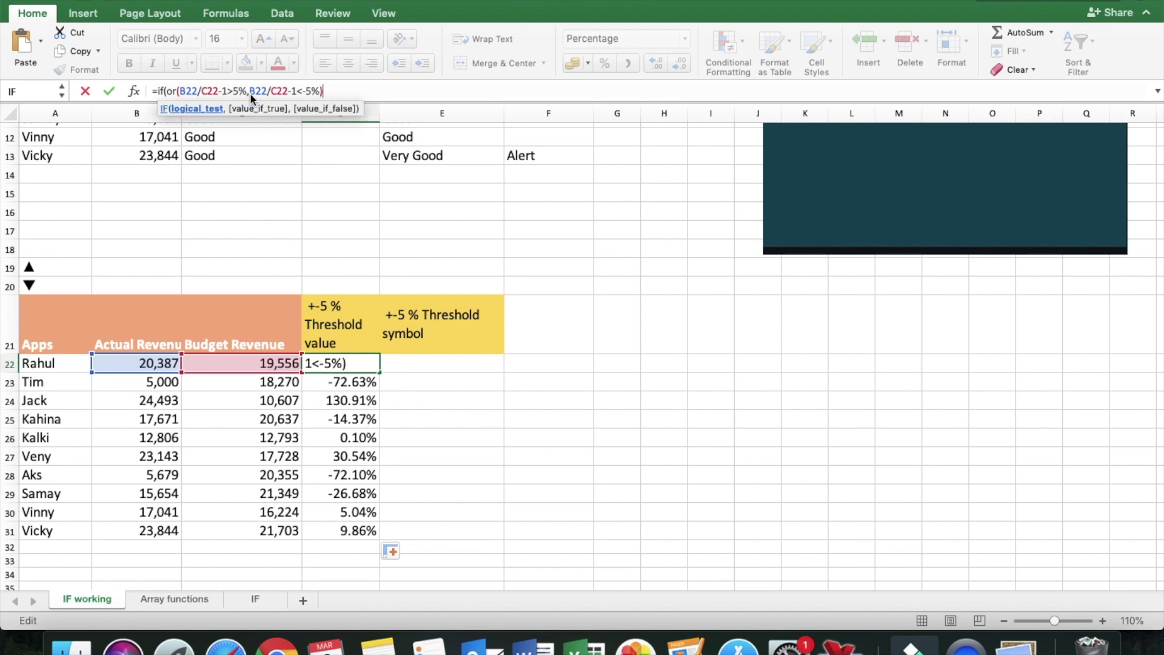
Return B22/C22-1 as the D22 formula's true result and empty text as its false result, and commit it
type(",")
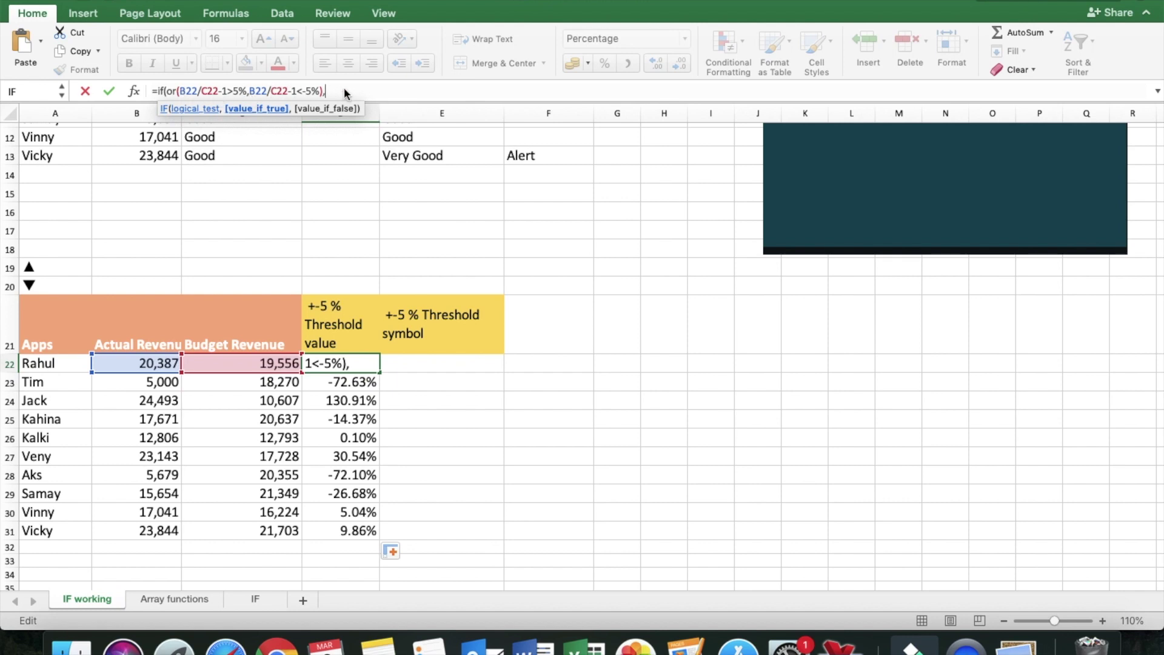
type("B22/C22-1")
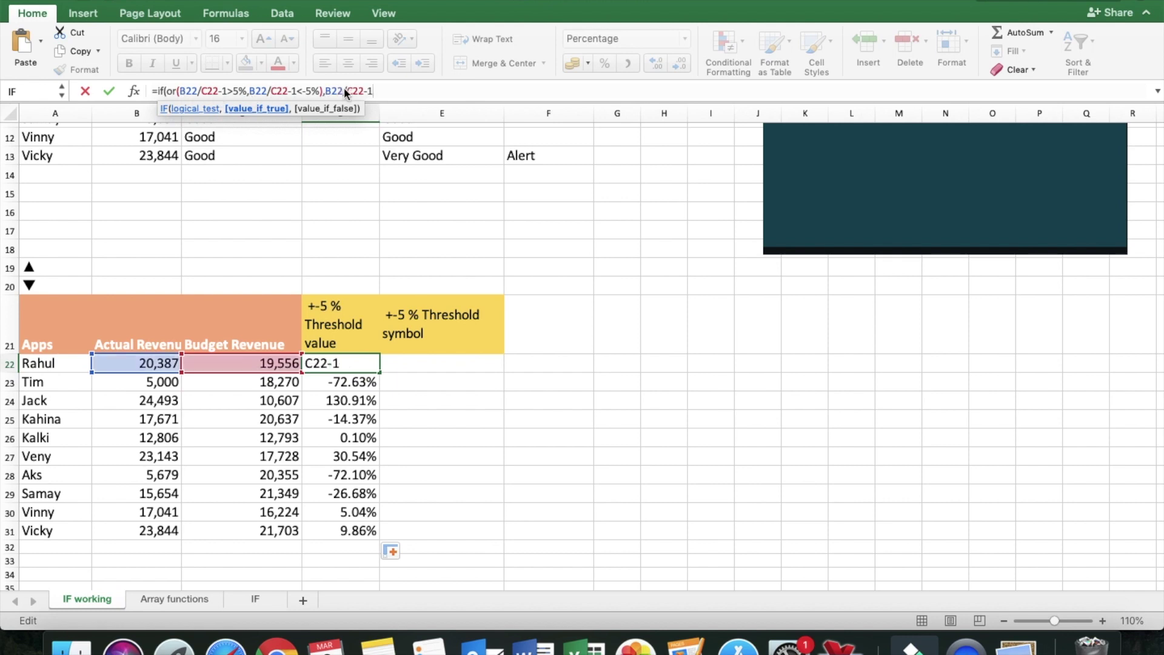
type(",\"\"")
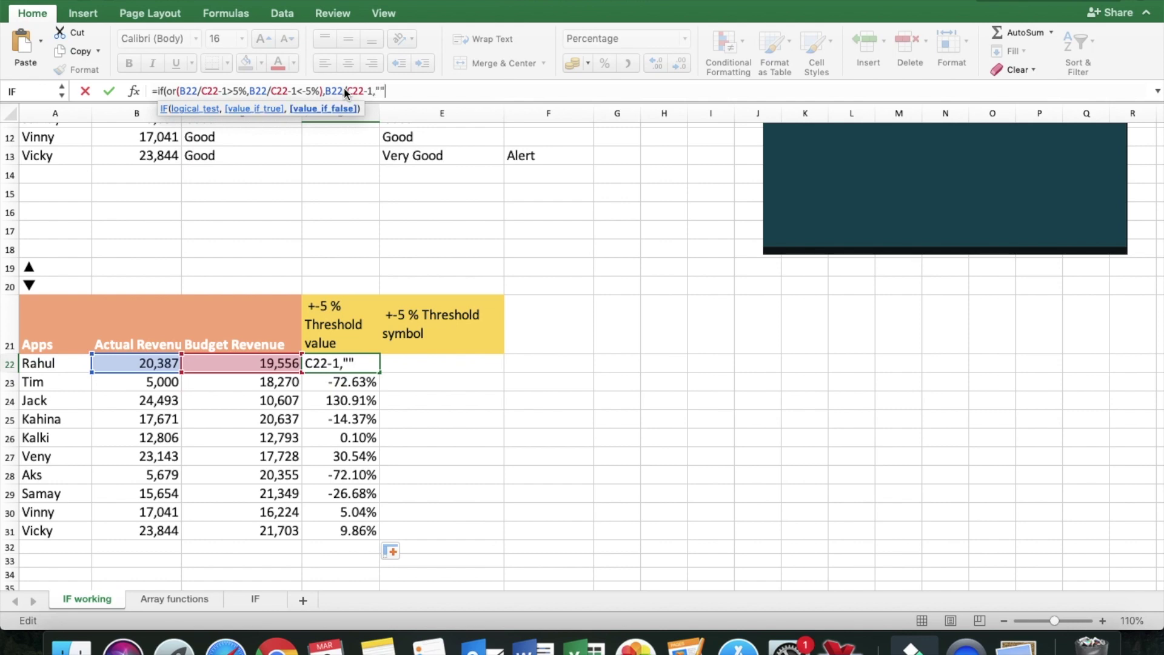
type(")")
key("Return")
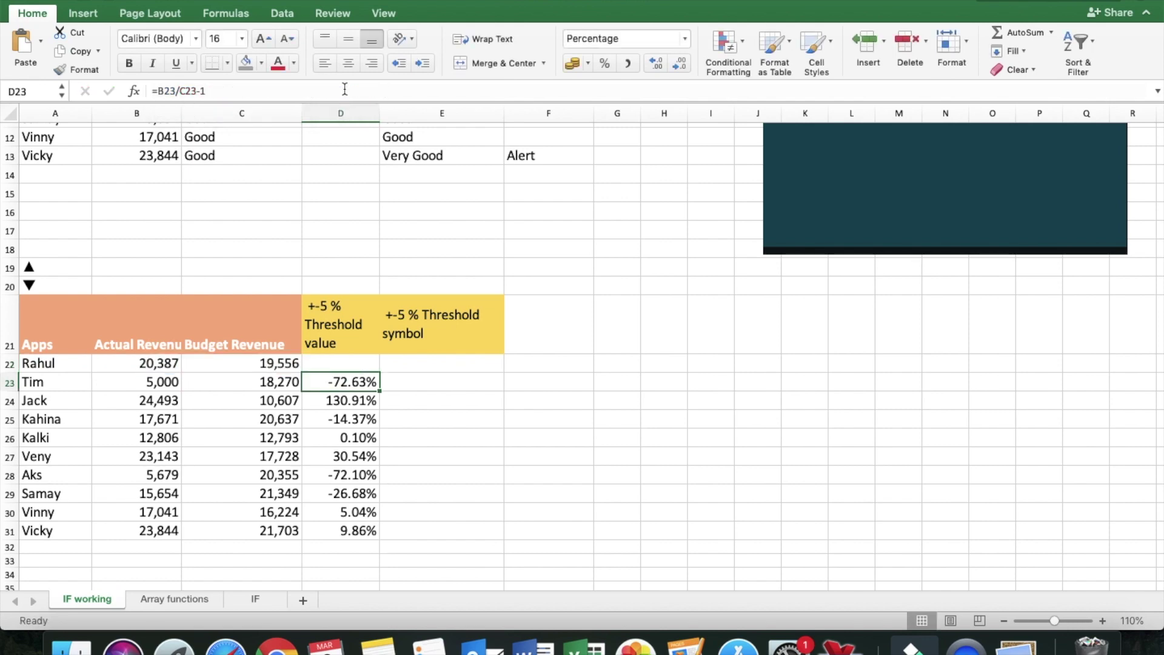
Copy the D22 formula to D23:D31 and check the formulas in D26 and D22
key("Up")
key("super+c")
key("Down")
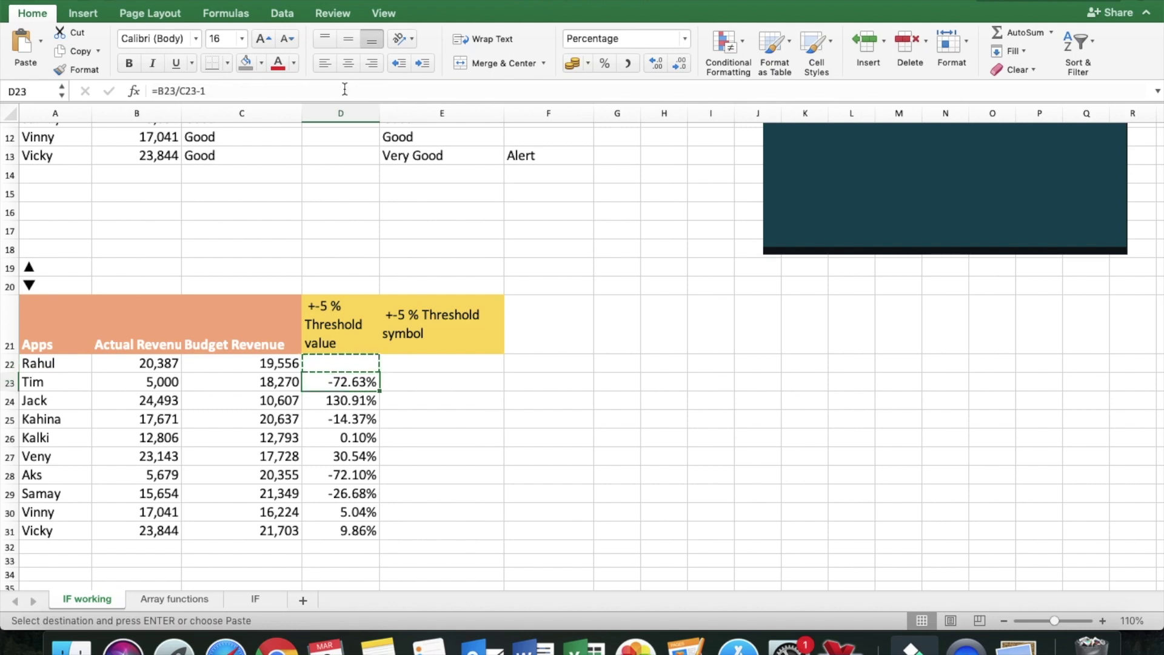
key("shift+Down")
key("shift+Down")
key("shift+Down")
key("shift+Down")
key("shift+Down")
key("shift+Down")
key("shift+Down")
key("shift+Down")
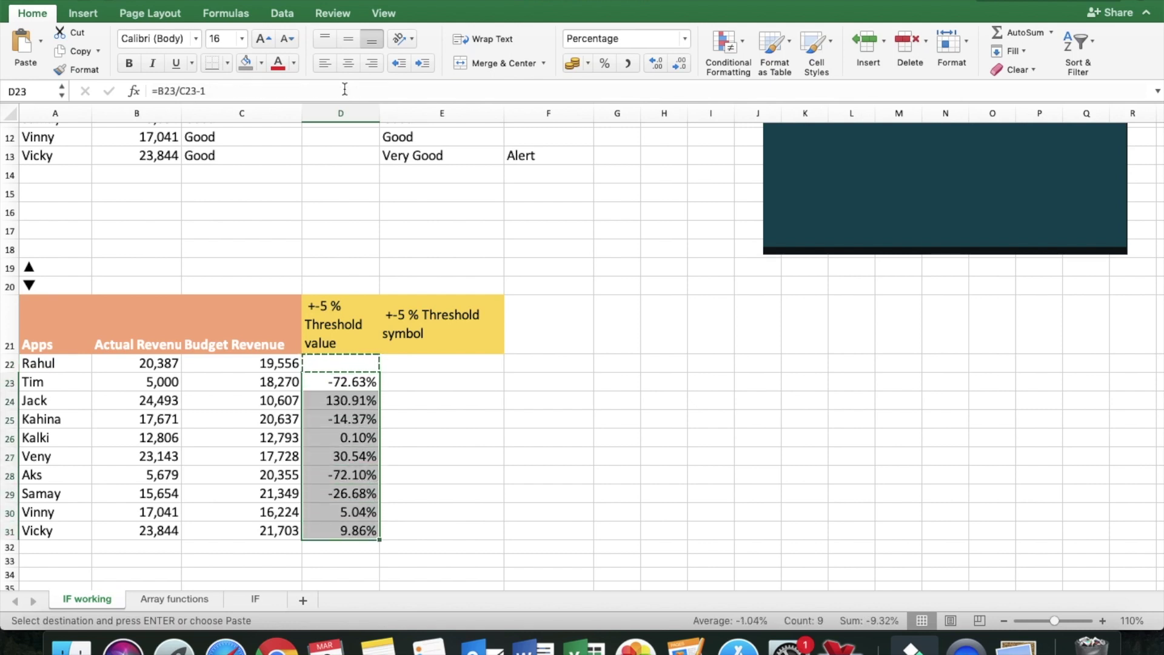
key("super+v")
key("Escape")
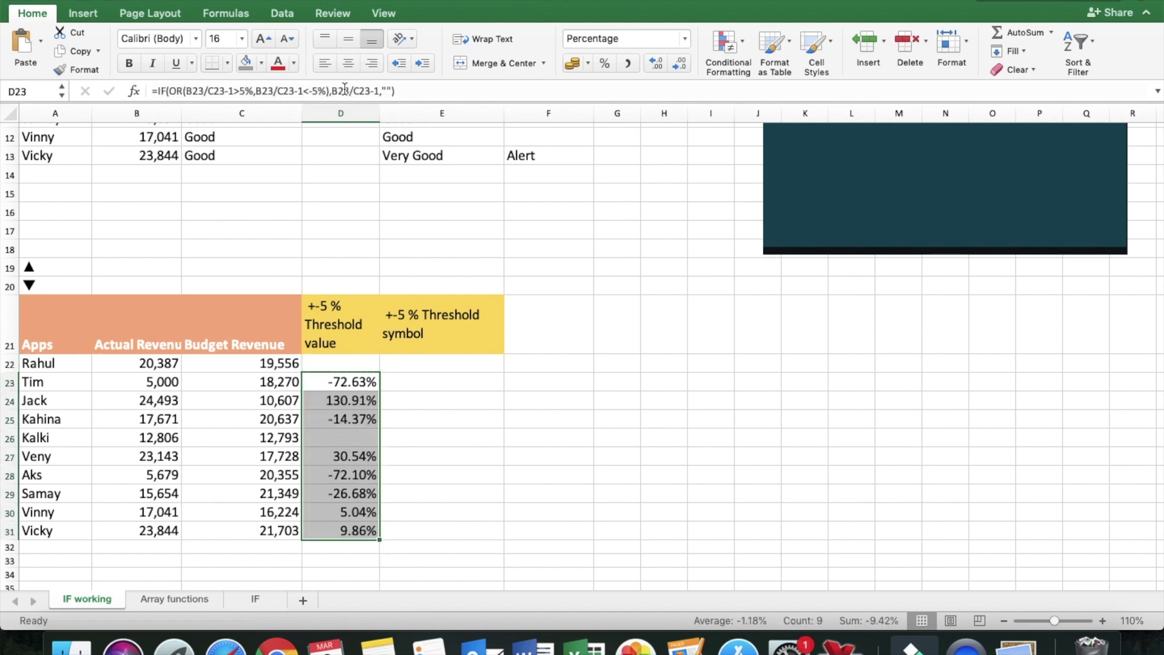
left_click(351, 439)
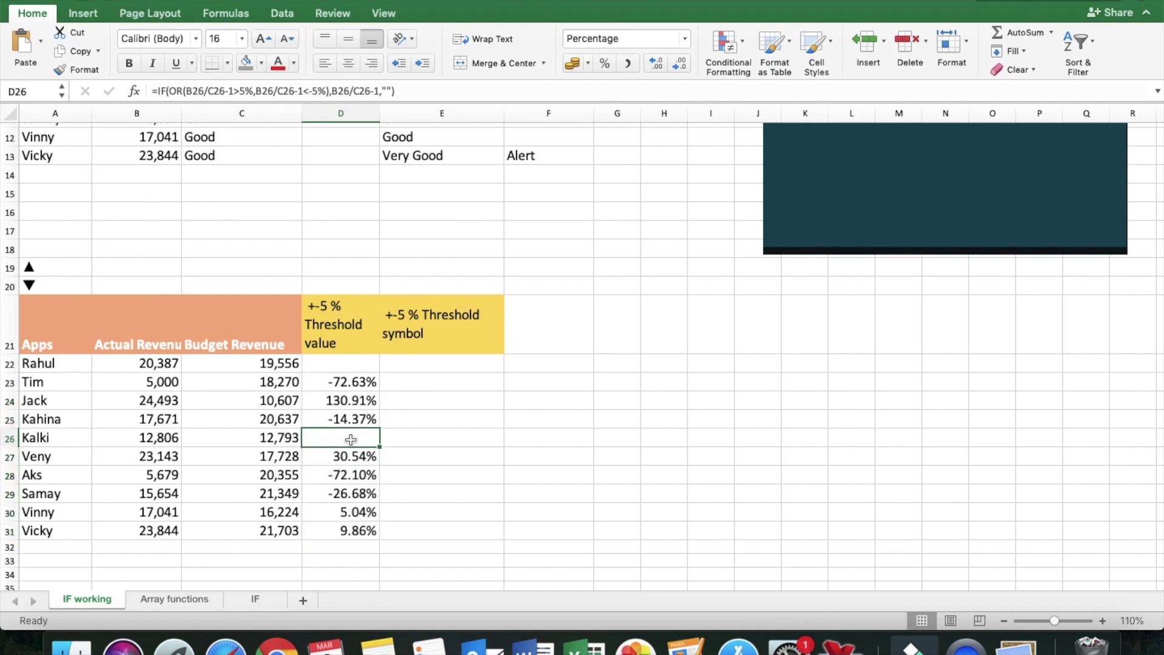
left_click(349, 377)
left_click(349, 364)
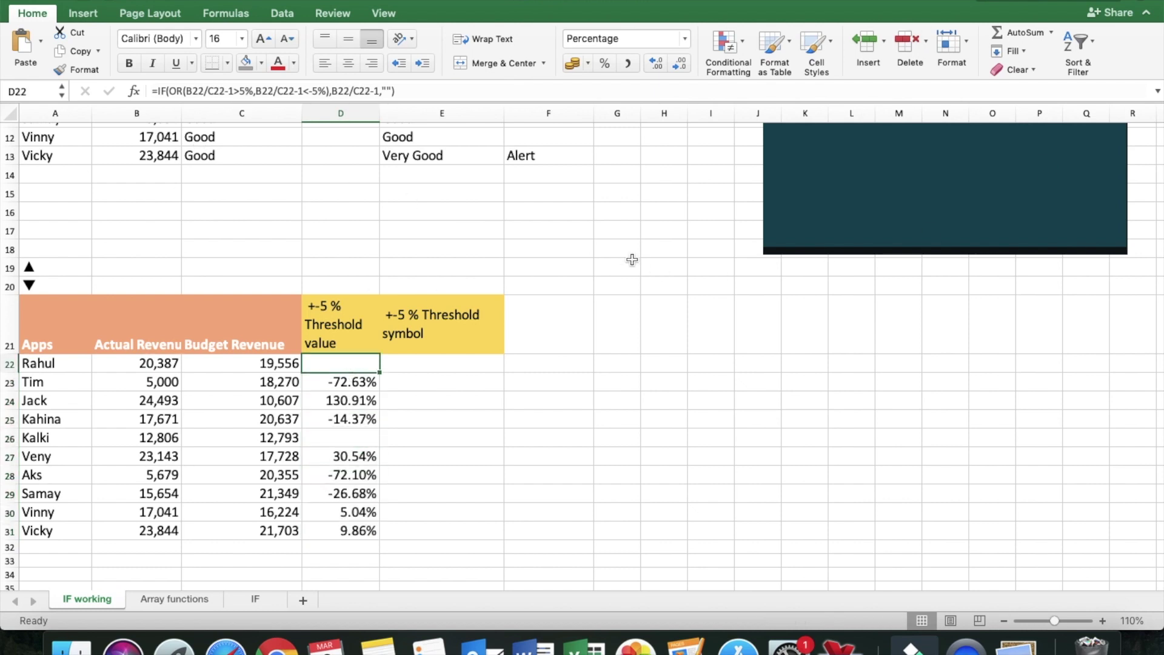
Start an IF formula in E22 that tests whether D22 is empty text and returns empty text when true
left_click(429, 363)
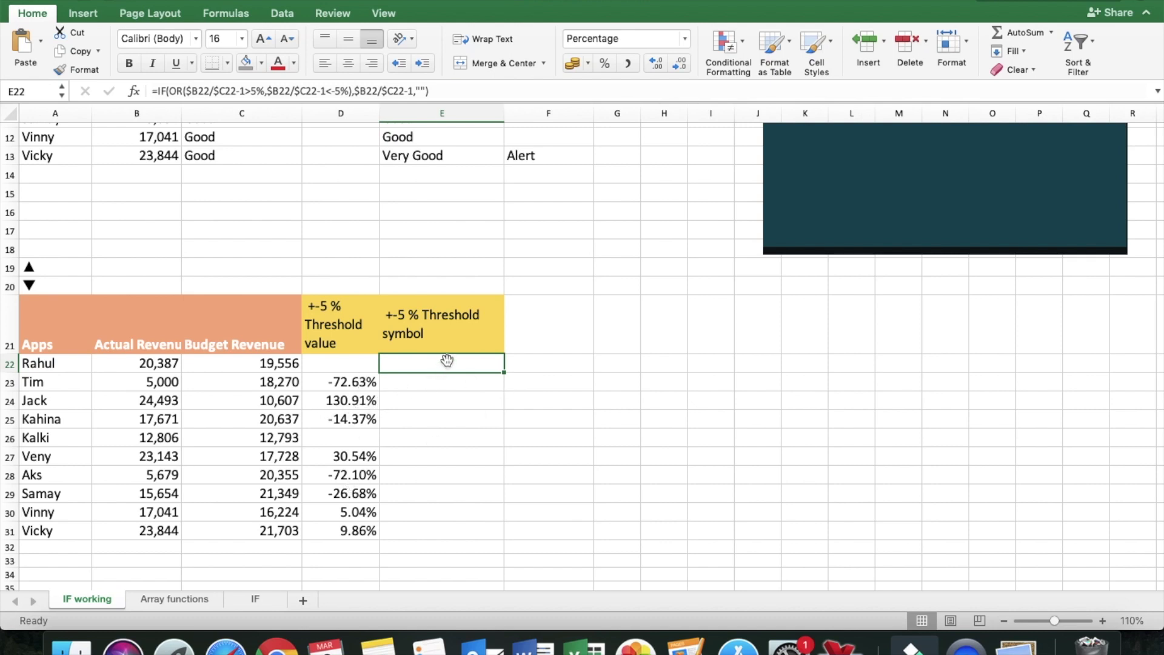
type("=if")
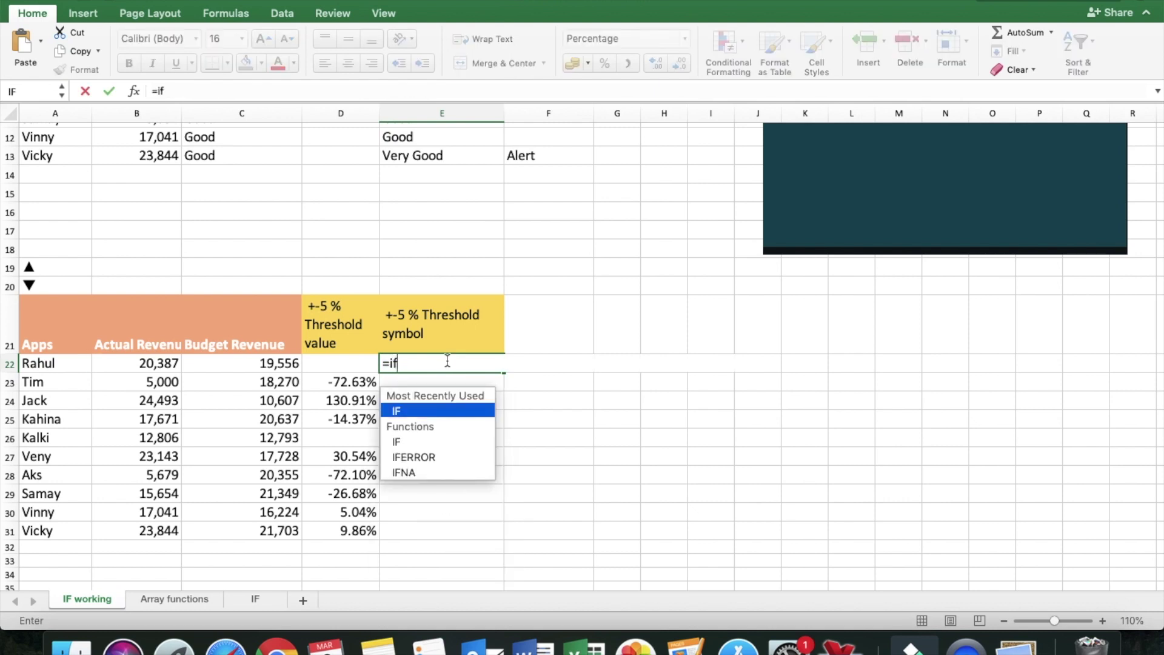
type("(")
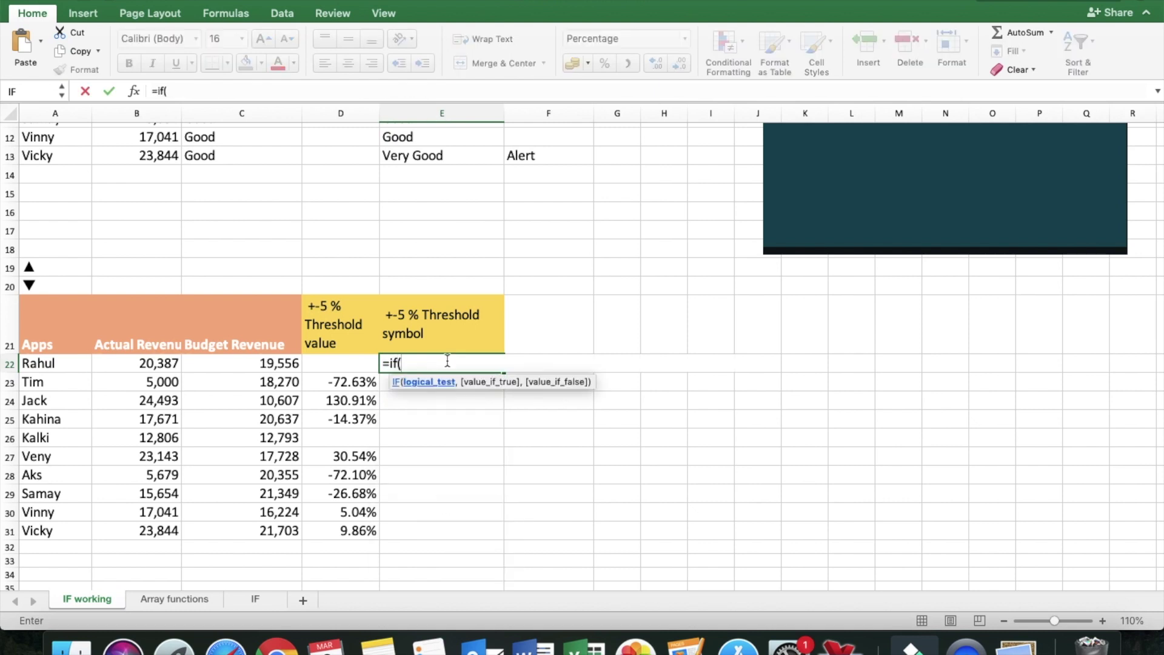
key("Left")
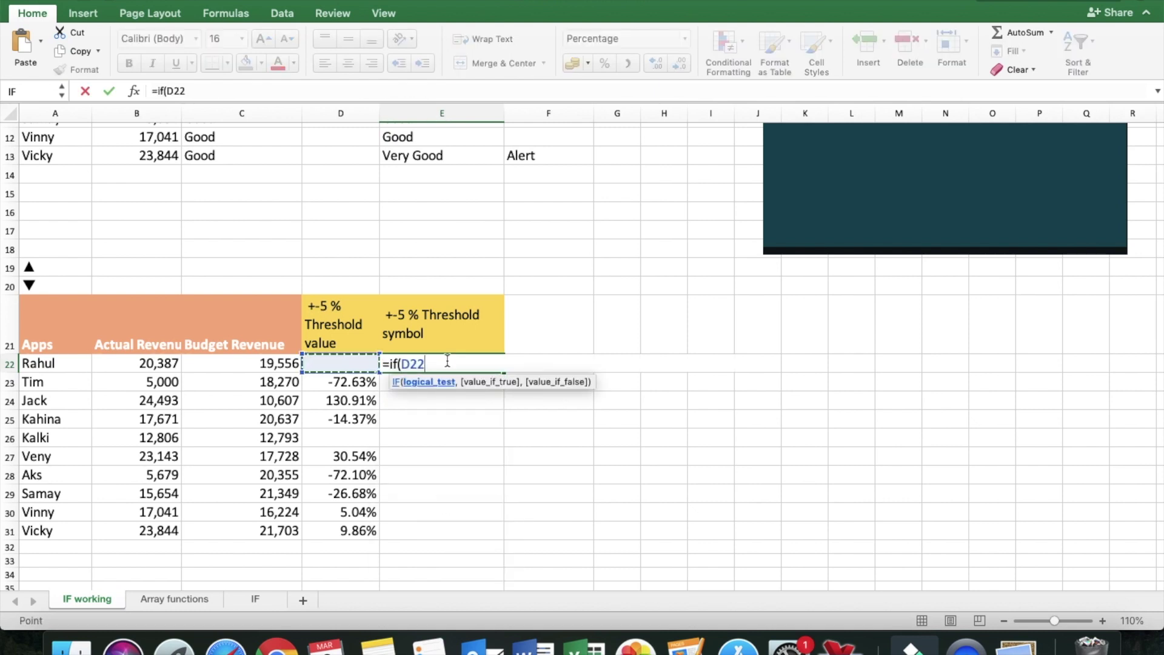
type("=\"\"")
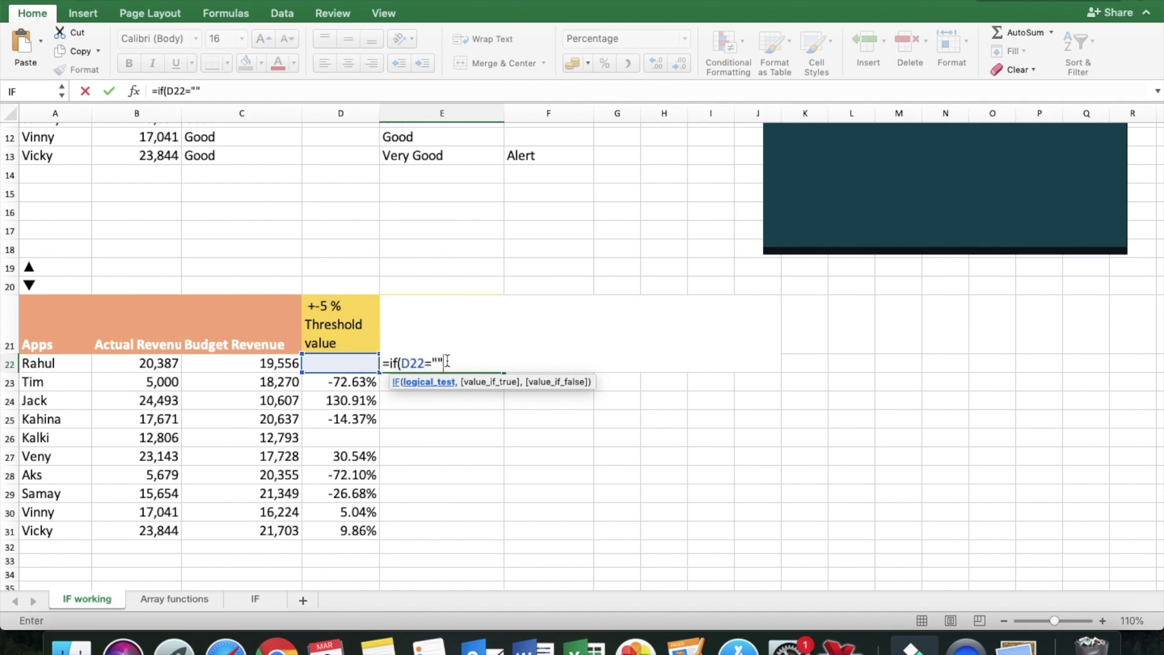
type(",")
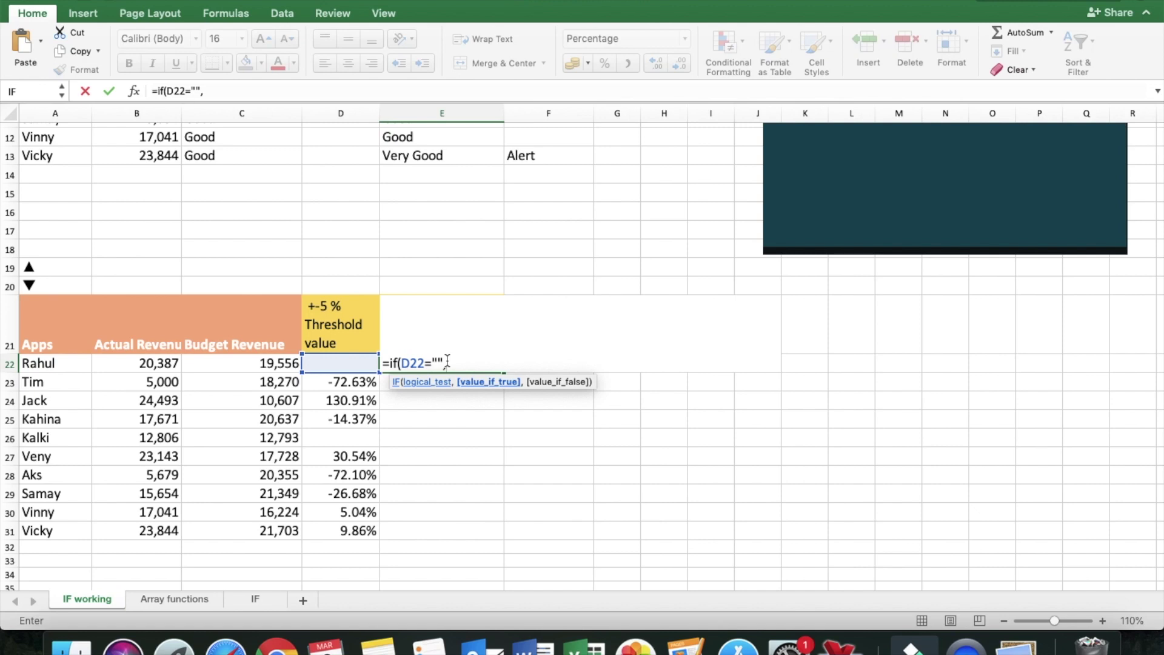
type("\"\",")
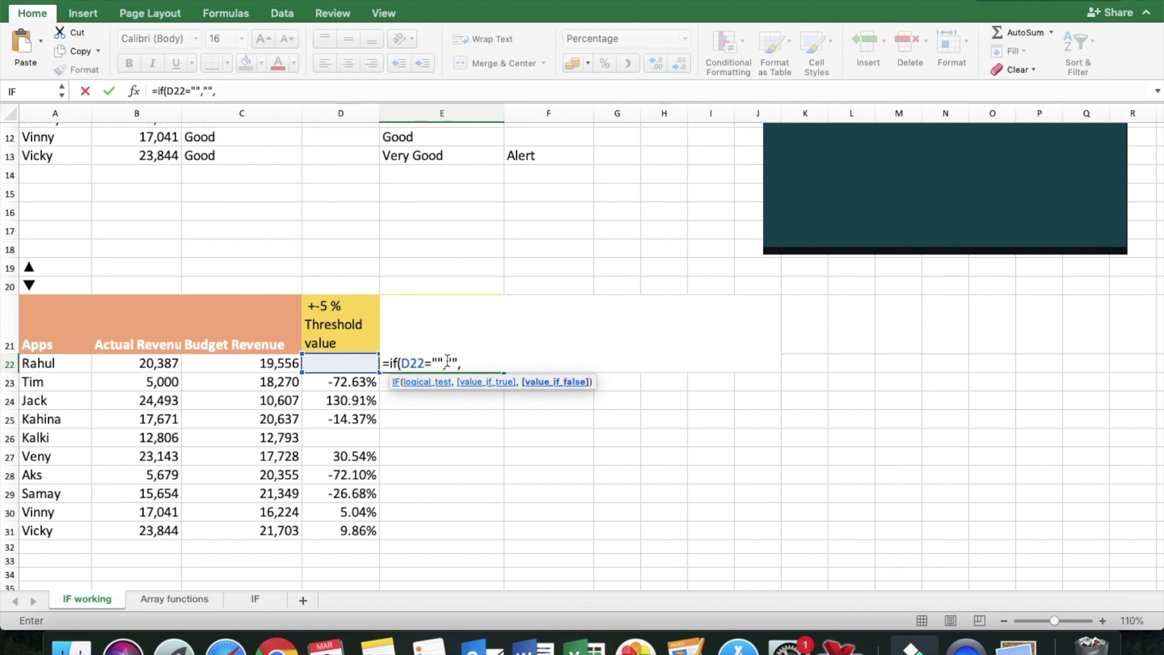
left_click(37, 269)
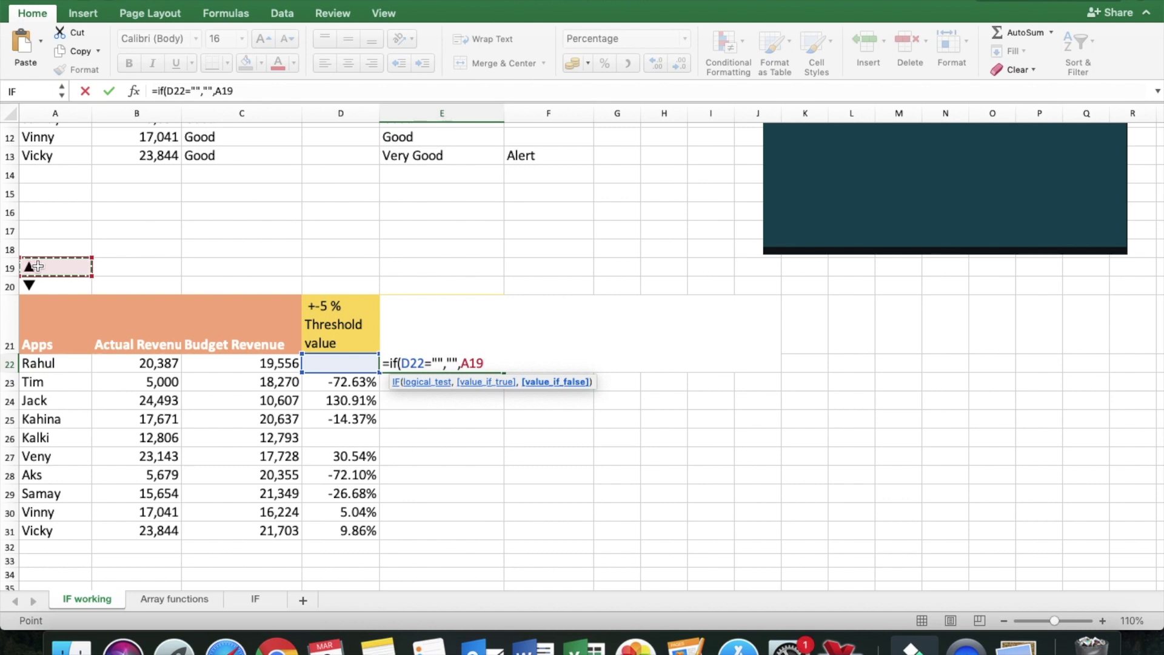
key("BackSpace")
key("BackSpace")
key("BackSpace")
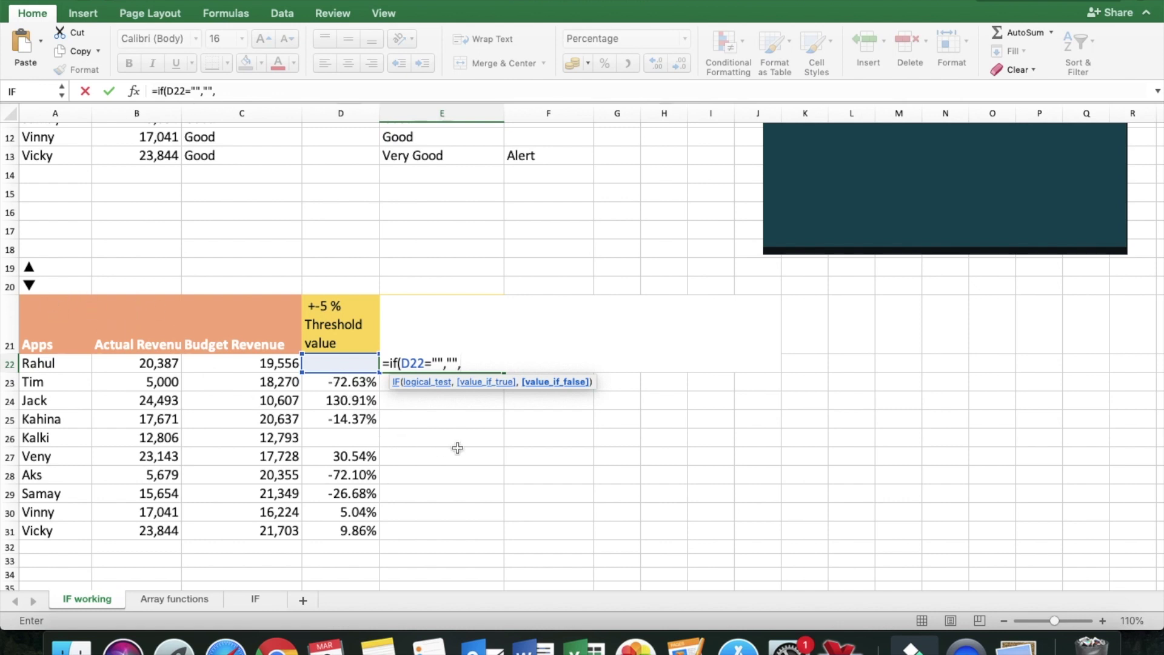
Nest a second IF that tests D22>0 as the false result of the E22 formula
type("i")
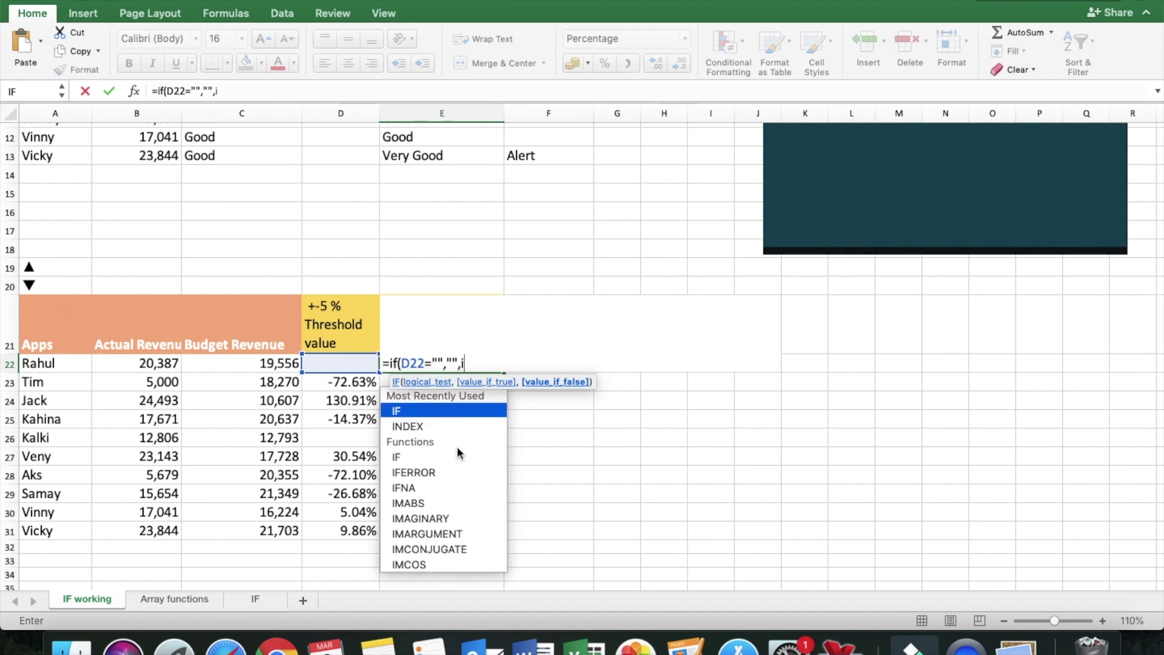
type("f(")
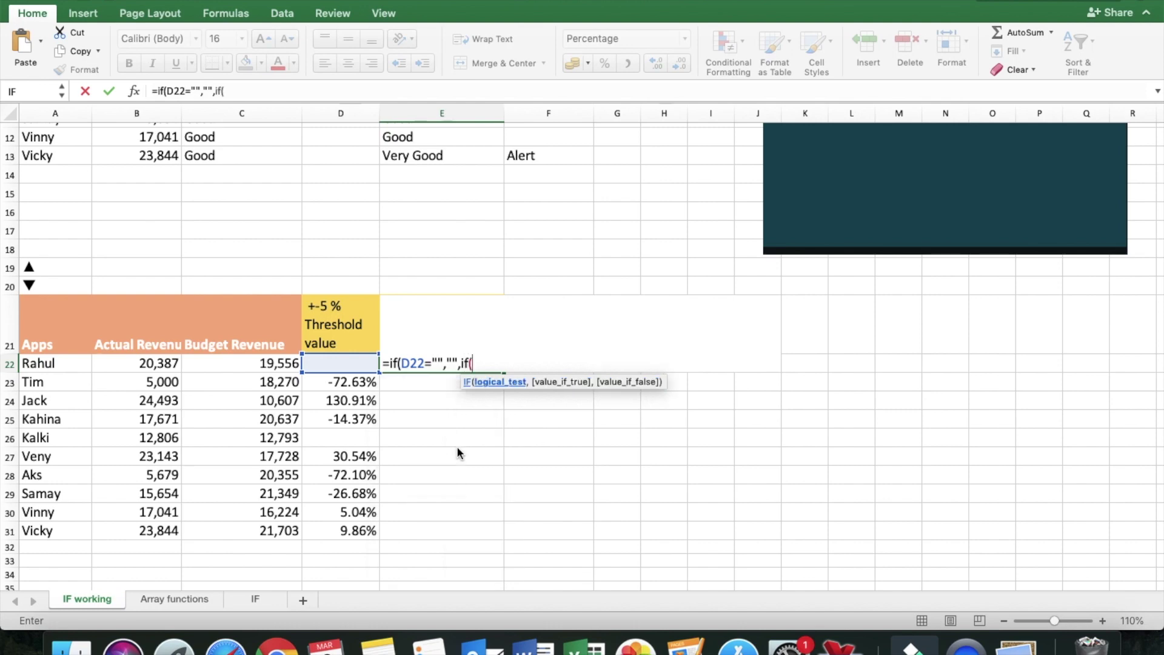
left_click(345, 368)
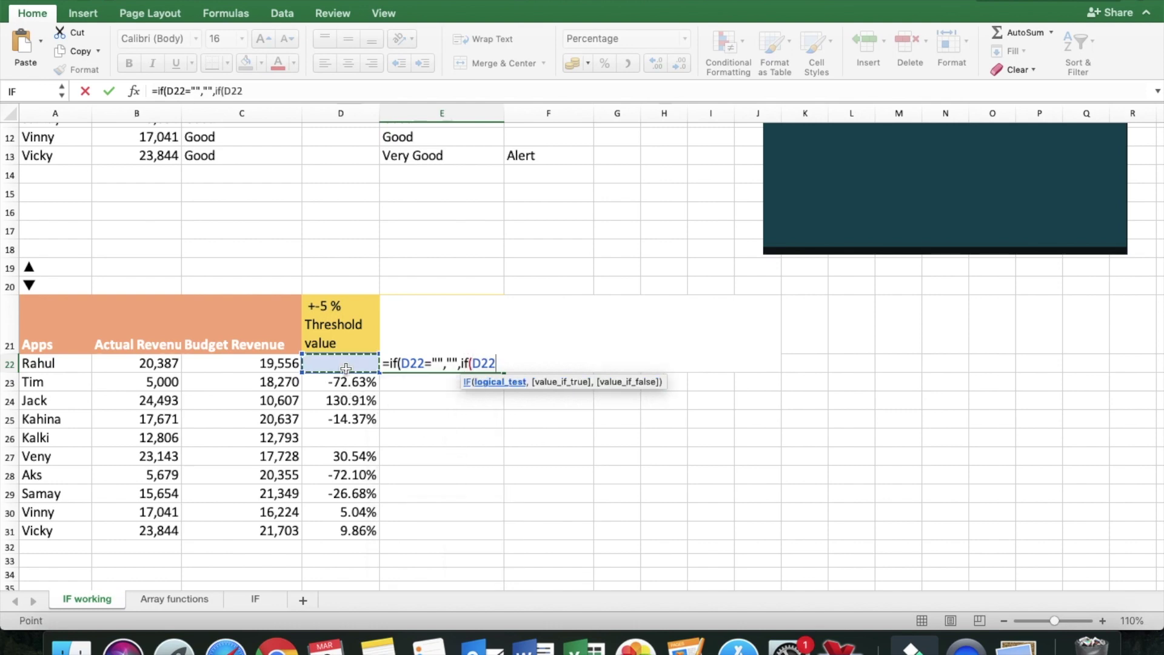
type(">0,")
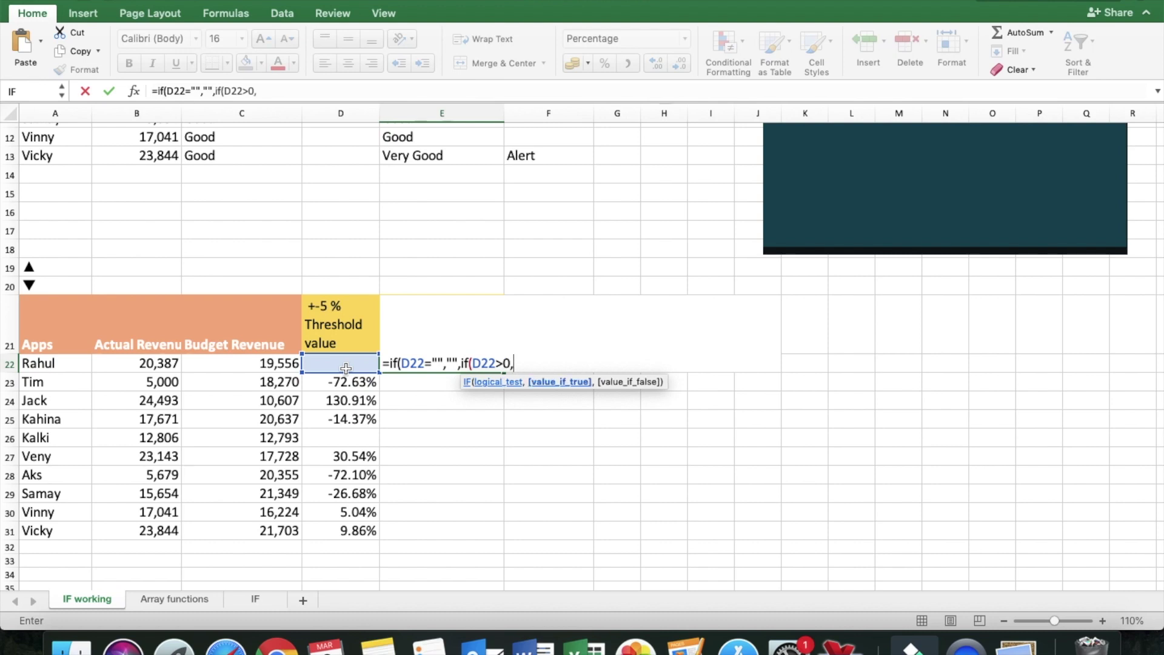
Return A19 as the nested IF's true result and A20 as its false result, and commit the formula with the suggested closing-parenthesis correction
left_click(67, 266)
type(",")
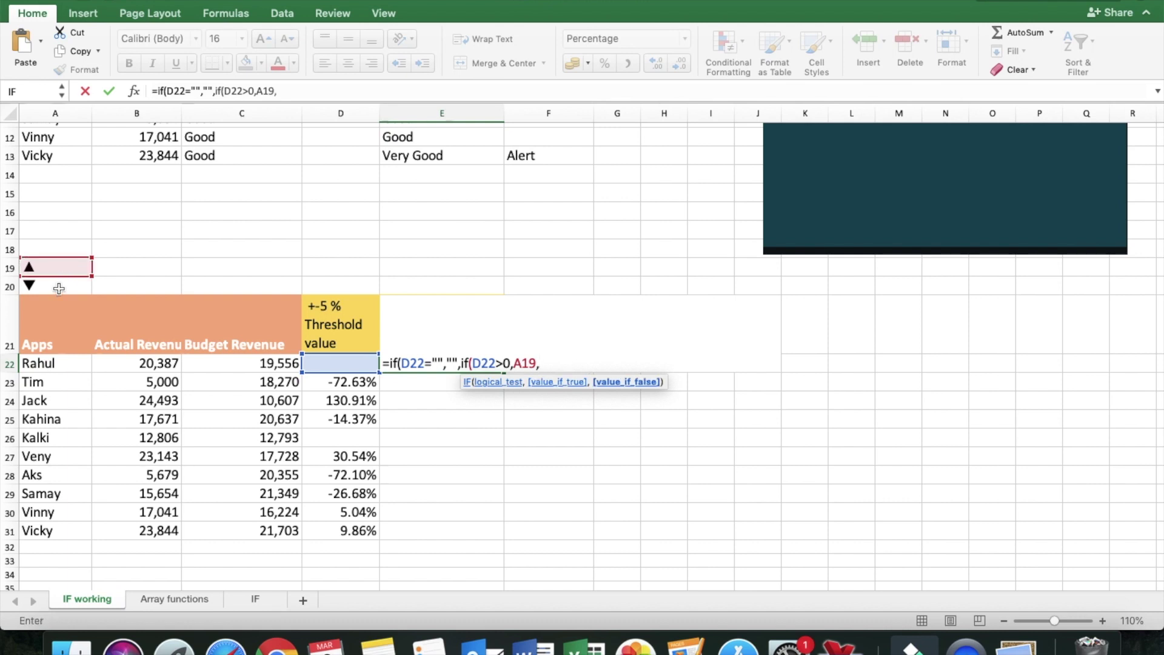
left_click(59, 289)
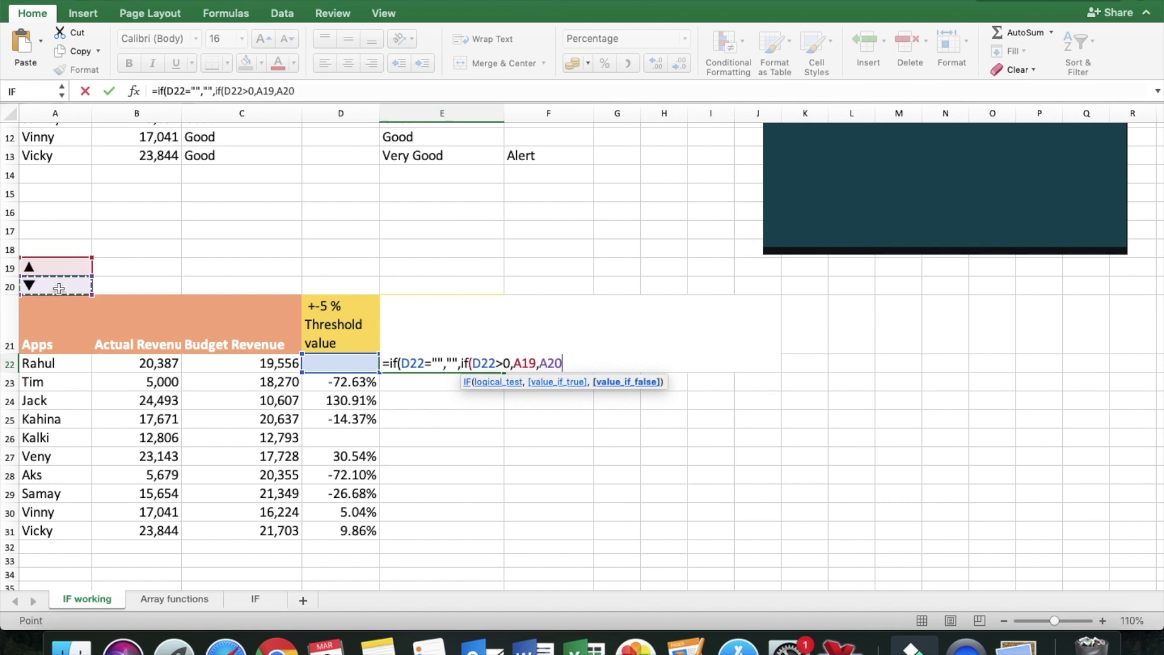
type(")")
key("Return")
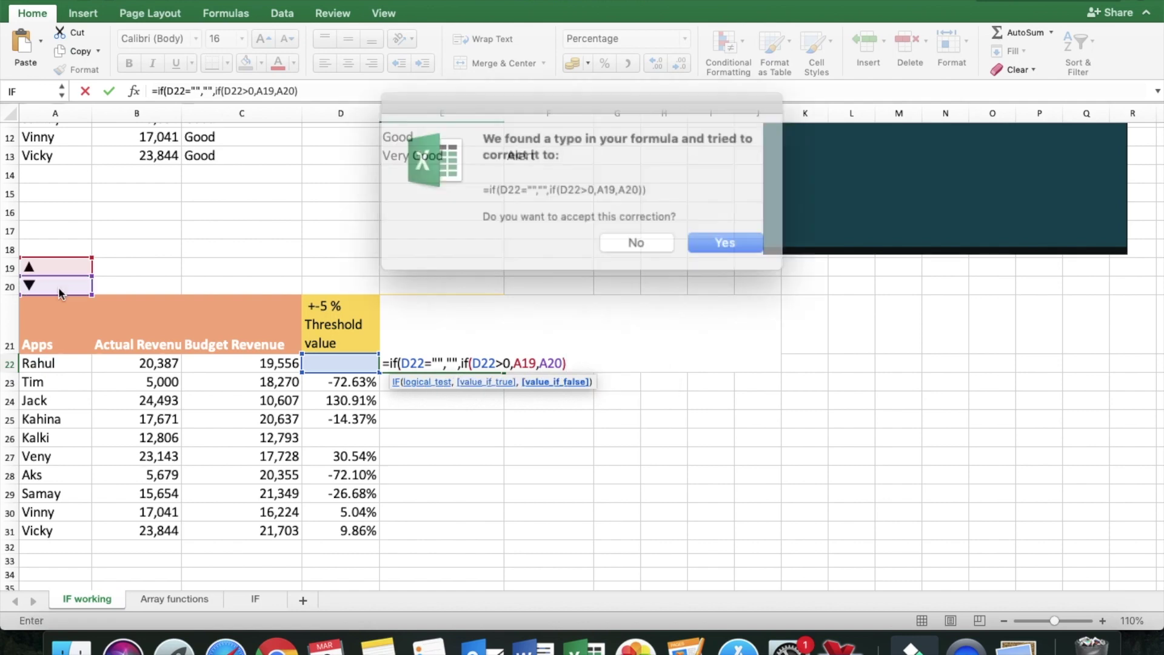
key("Return")
key("Up")
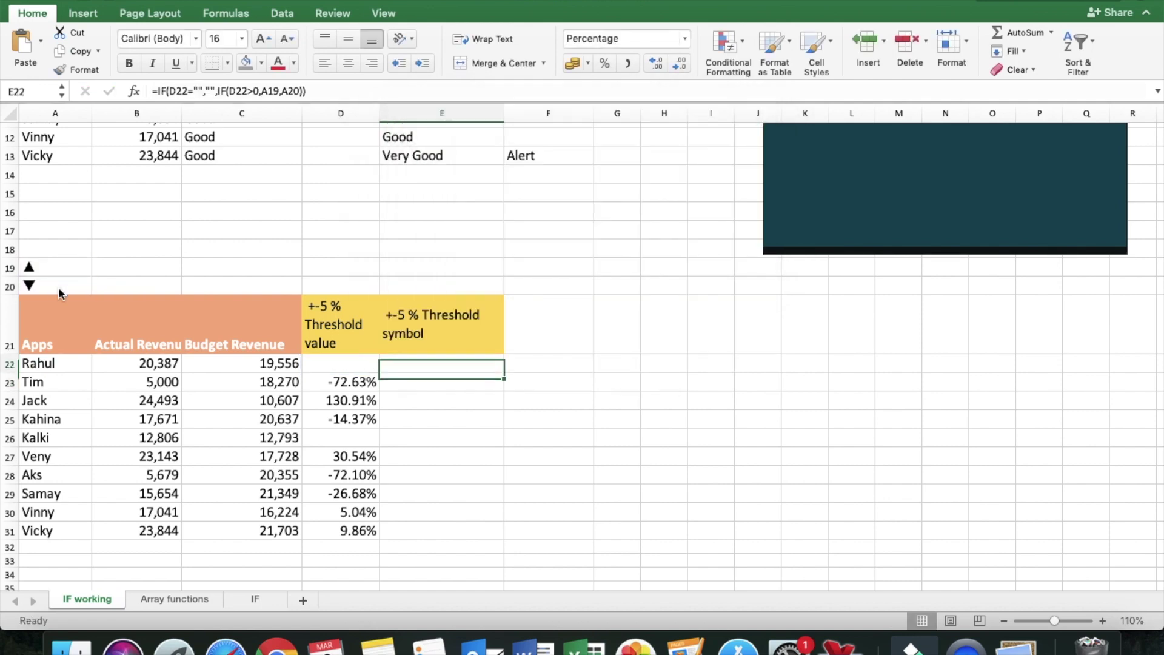
Copy the E22 formula to E23:E31 and check the cell references in the E23 copy
key("super+c")
key("Down")
key("shift+Down")
key("shift+Down")
key("shift+Down")
key("shift+Down")
key("shift+Down")
key("shift+Down")
key("shift+Down")
key("shift+Down")
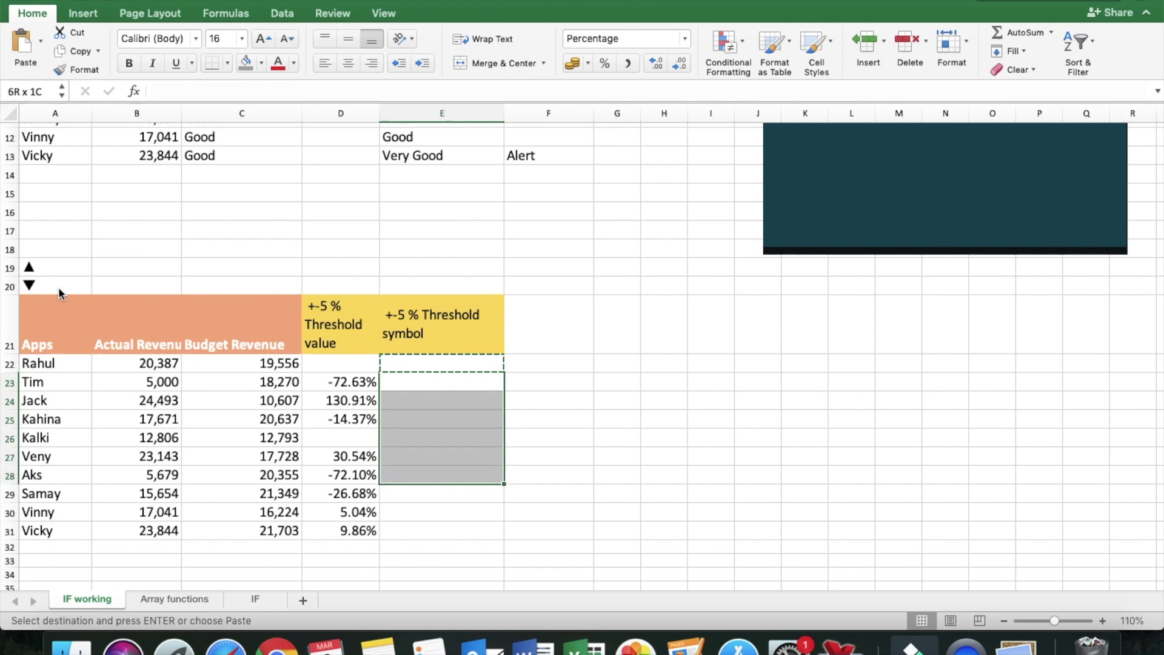
key("super+v")
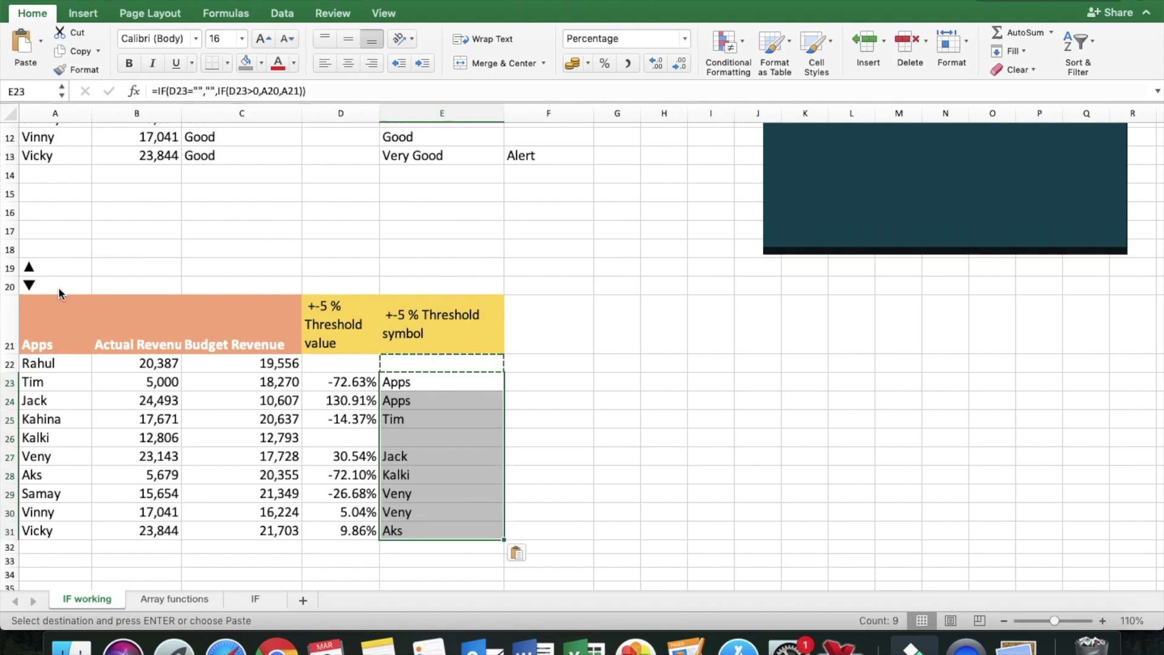
key("Escape")
key("Up")
key("Down")
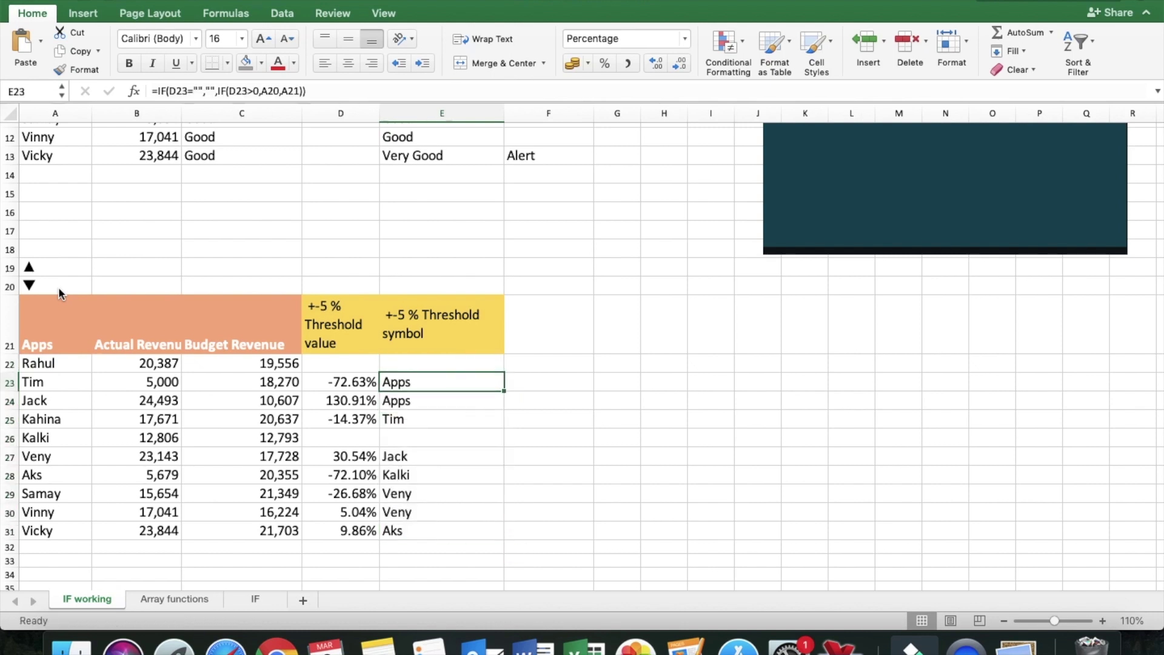
key("F2")
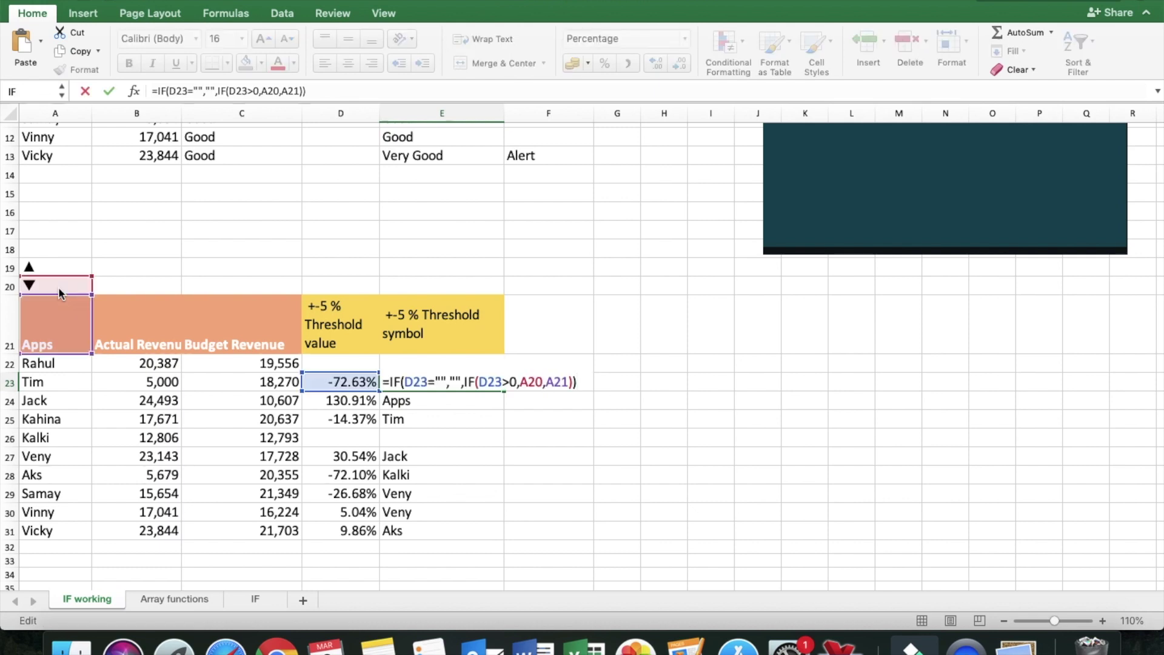
key("Escape")
Make the A19 and A20 references in the E22 formula absolute as $A$19 and $A$20, and commit it
key("Up")
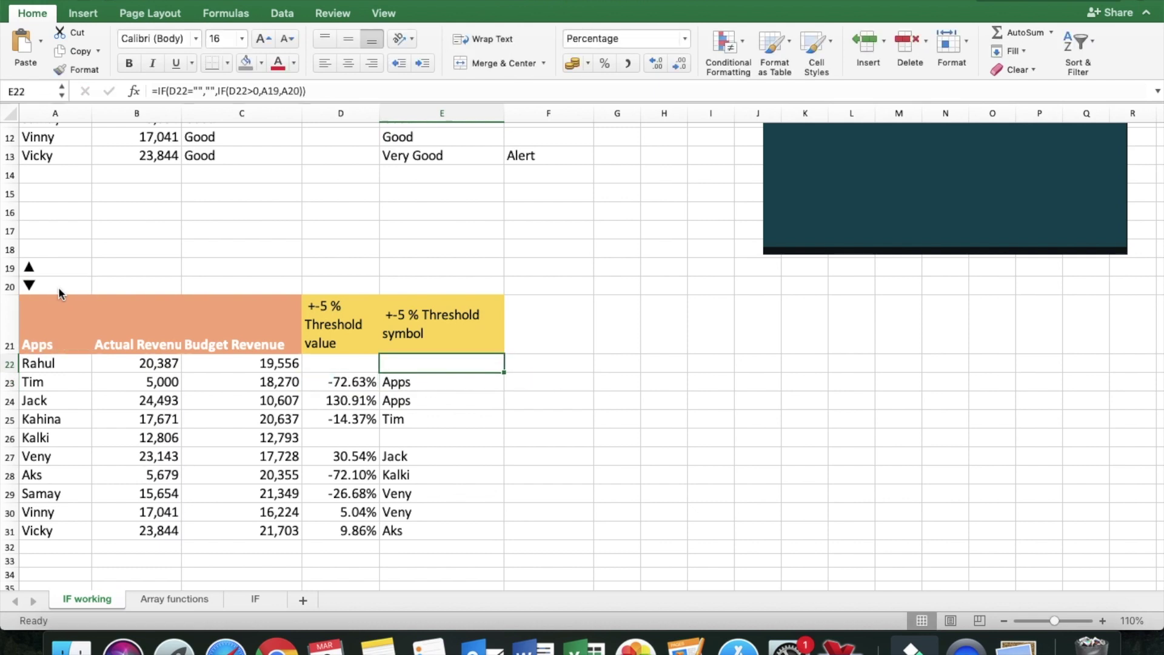
key("F2")
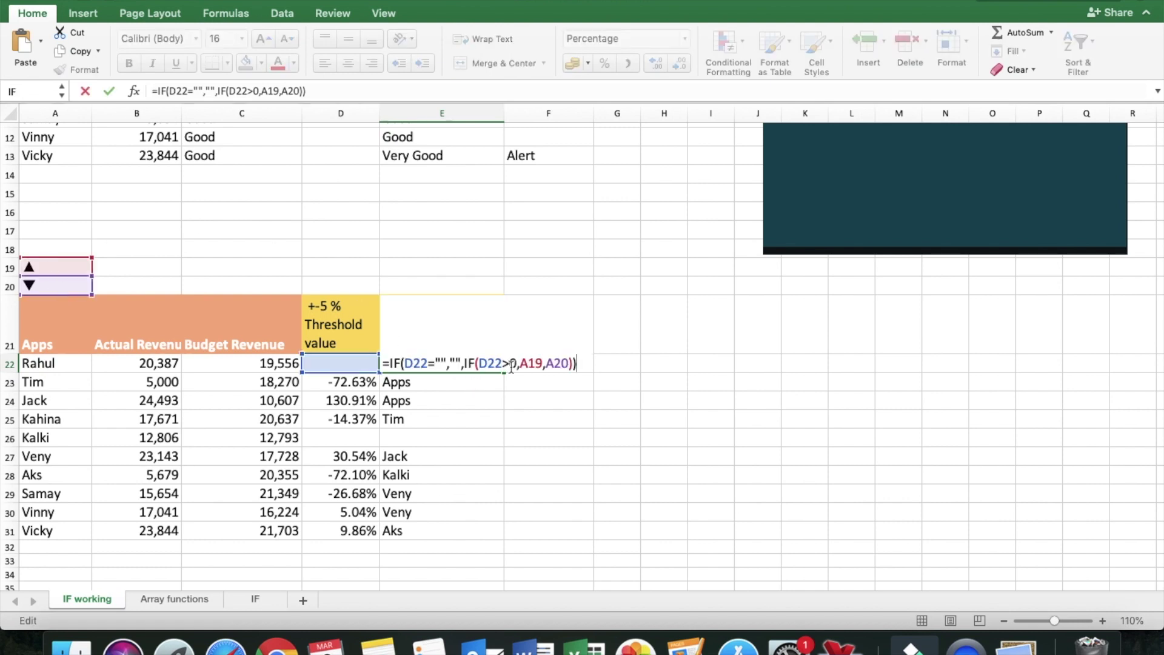
left_click(523, 363)
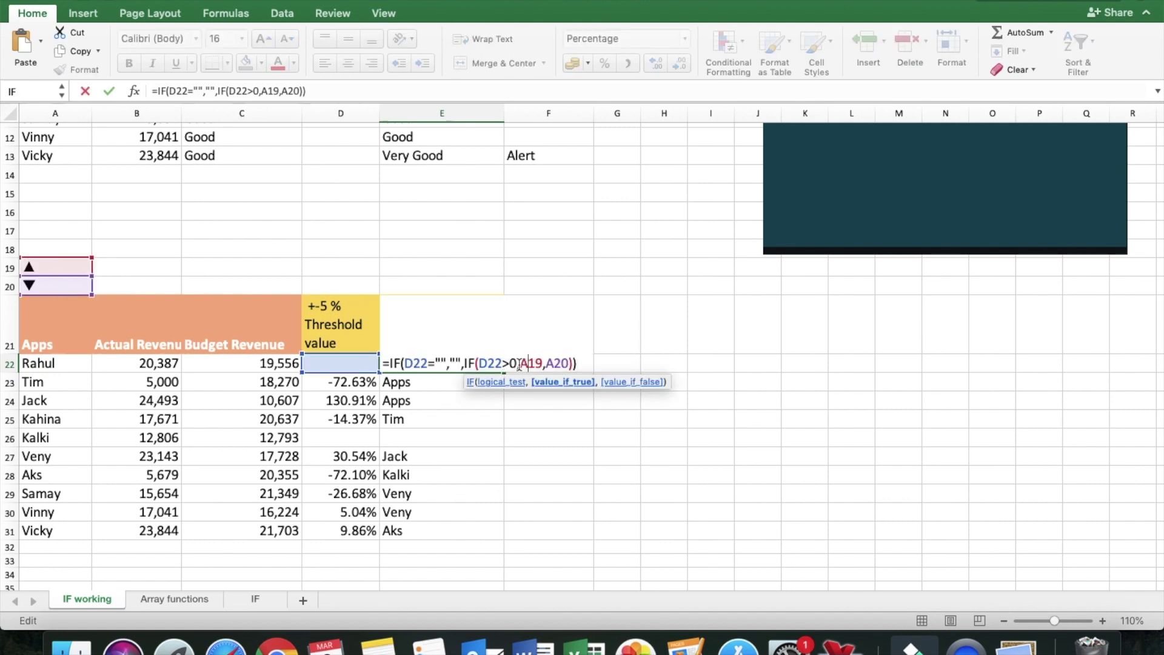
key("F4")
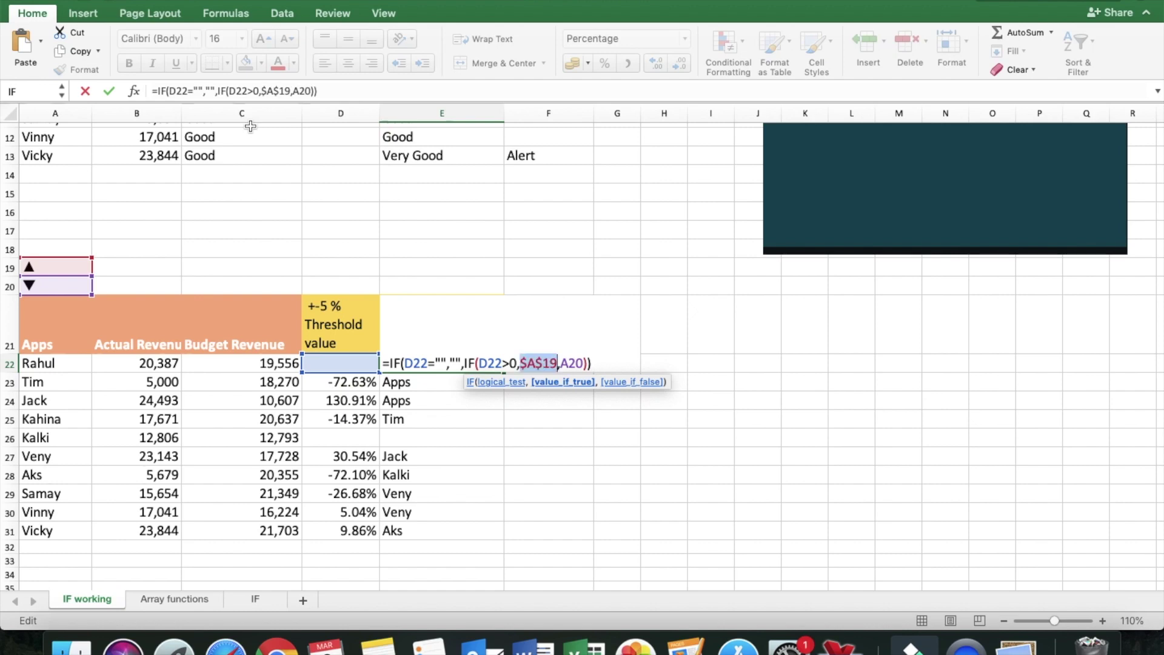
left_click(575, 361)
key("F4")
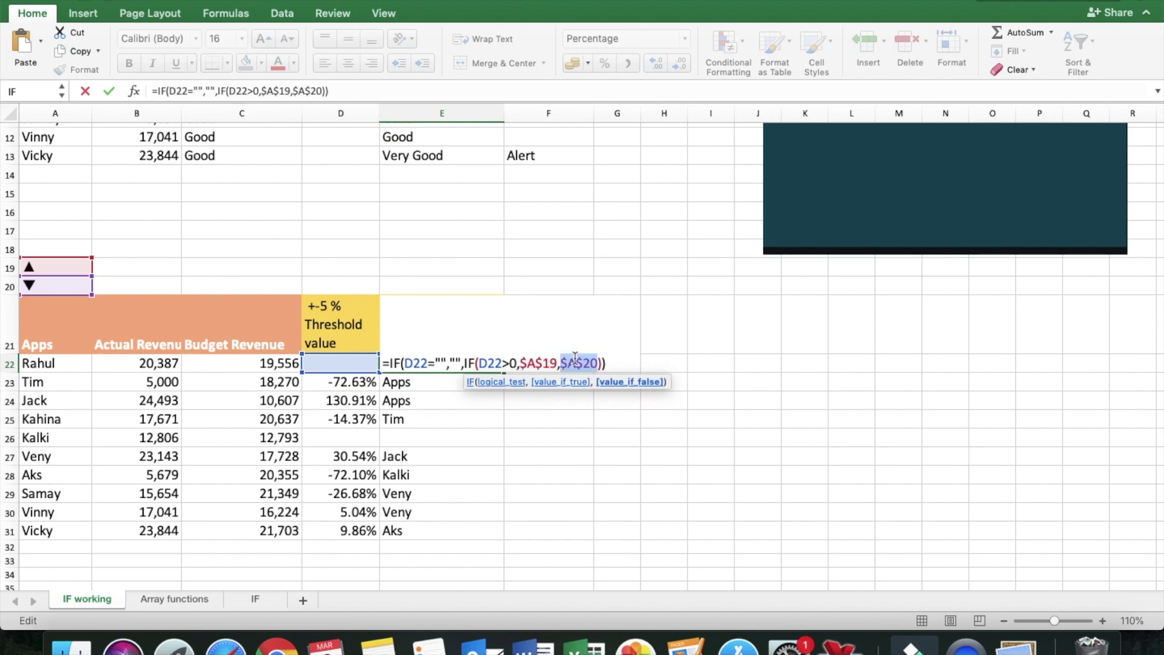
key("Return")
Copy the corrected E22 formula over E23:E31
key("Up")
key("super+c")
key("Down")
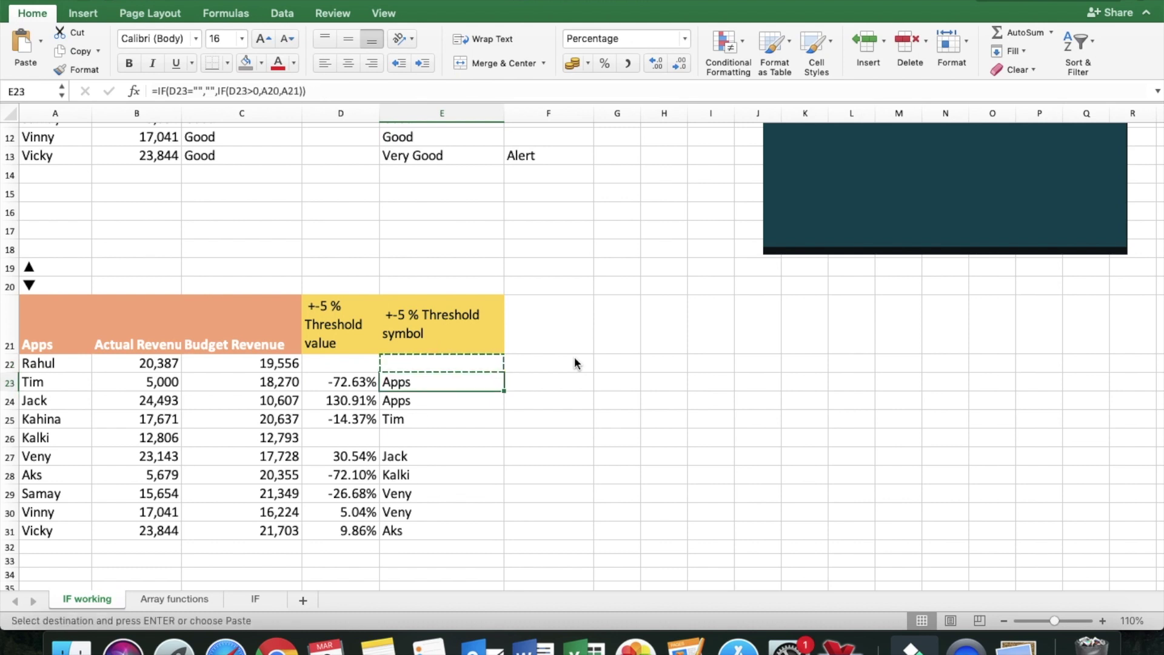
key("shift+Down")
key("shift+Down")
key("shift+Down")
key("shift+Down")
key("shift+Down")
key("shift+Down")
key("shift+Down")
key("shift+Down")
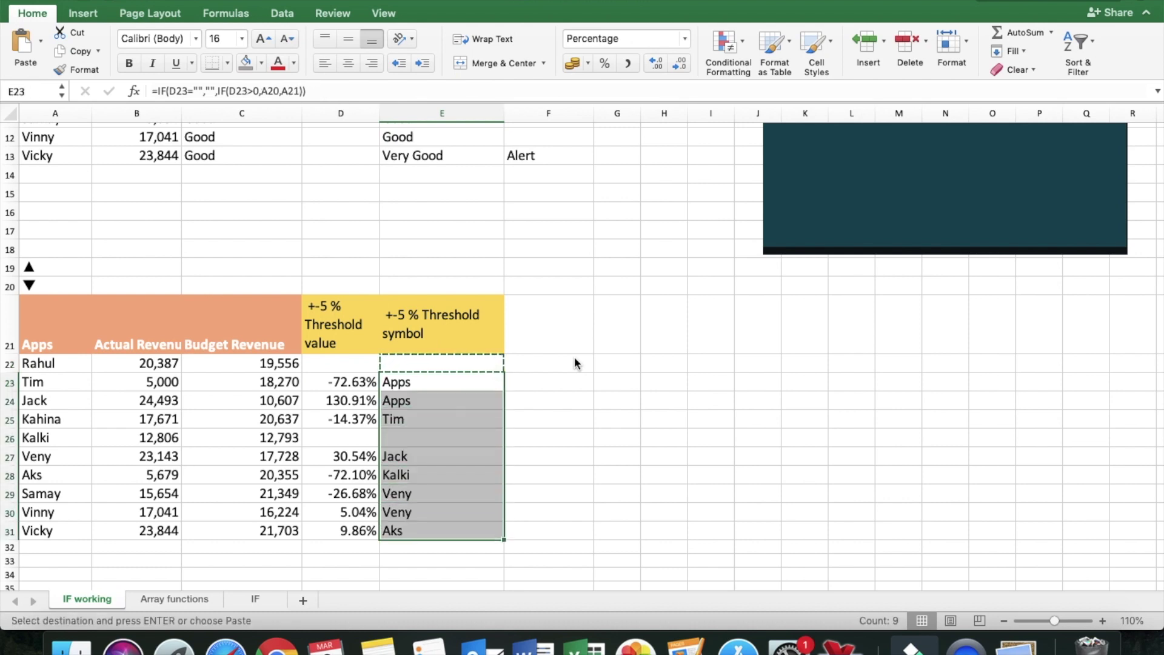
key("super+v")
key("Escape")
Review the symbols in the +-5 % Threshold symbol column against the threshold values beside them
key("Left")
key("Right")
key("Left")
key("Right")
key("Down")
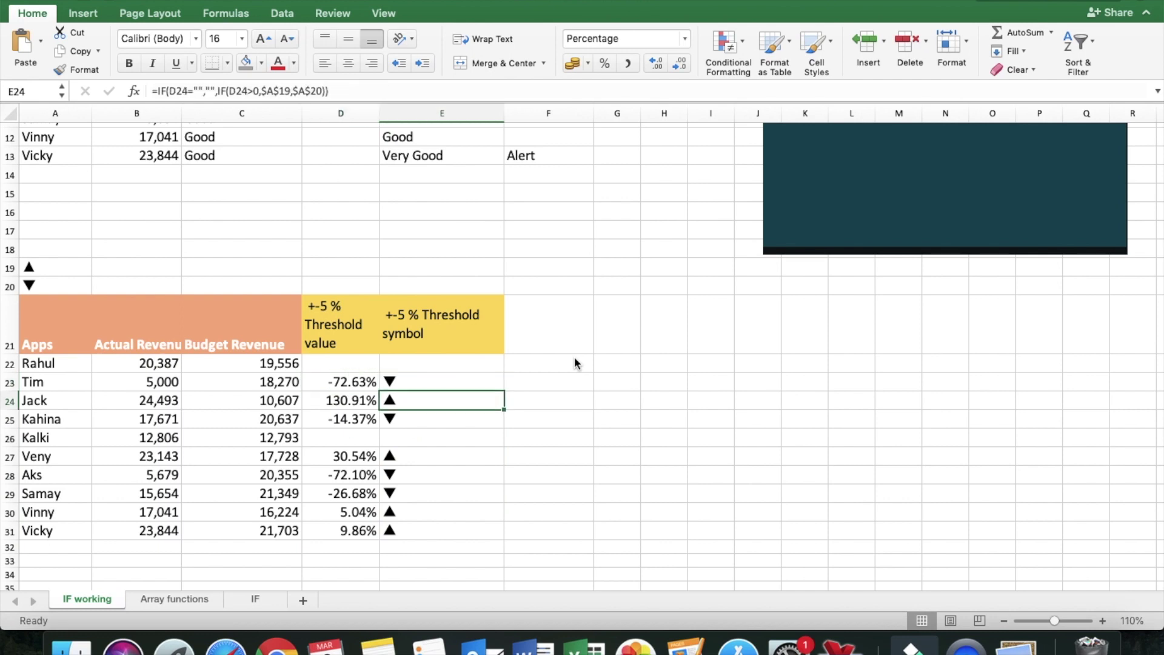
key("Left")
key("Right")
key("Down")
key("Down")
key("Left")
key("Right")
key("Down")
key("Down")
key("Down")
key("Down")
key("Down")
key("Up")
key("Up")
key("Up")
key("Up")
key("Up")
key("Up")
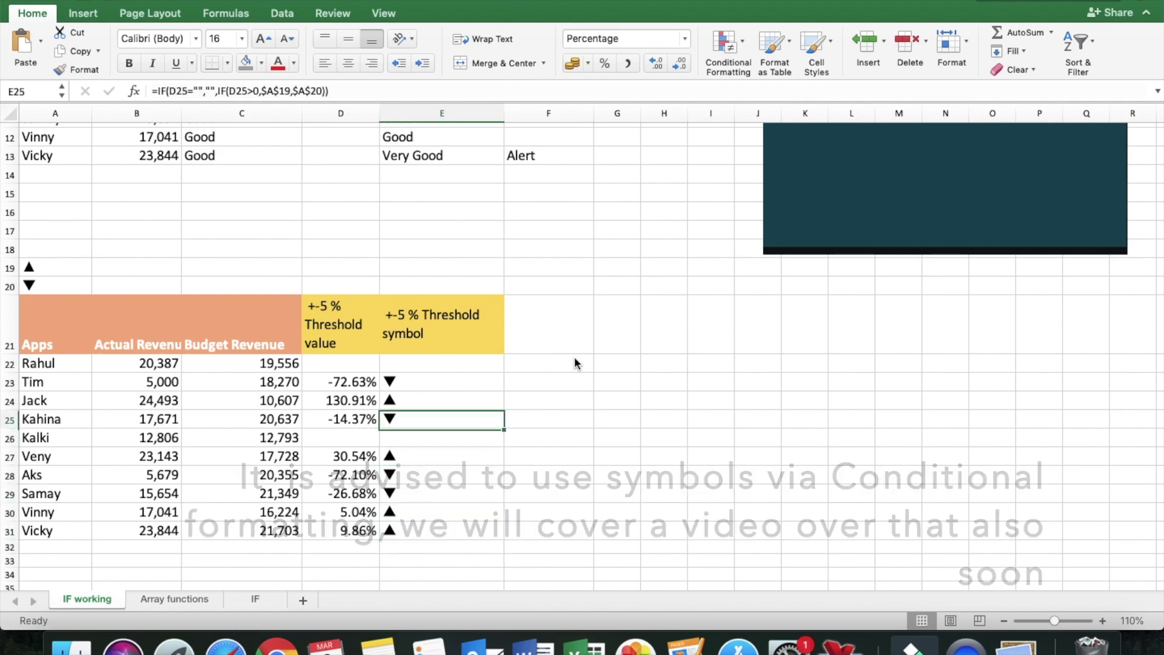